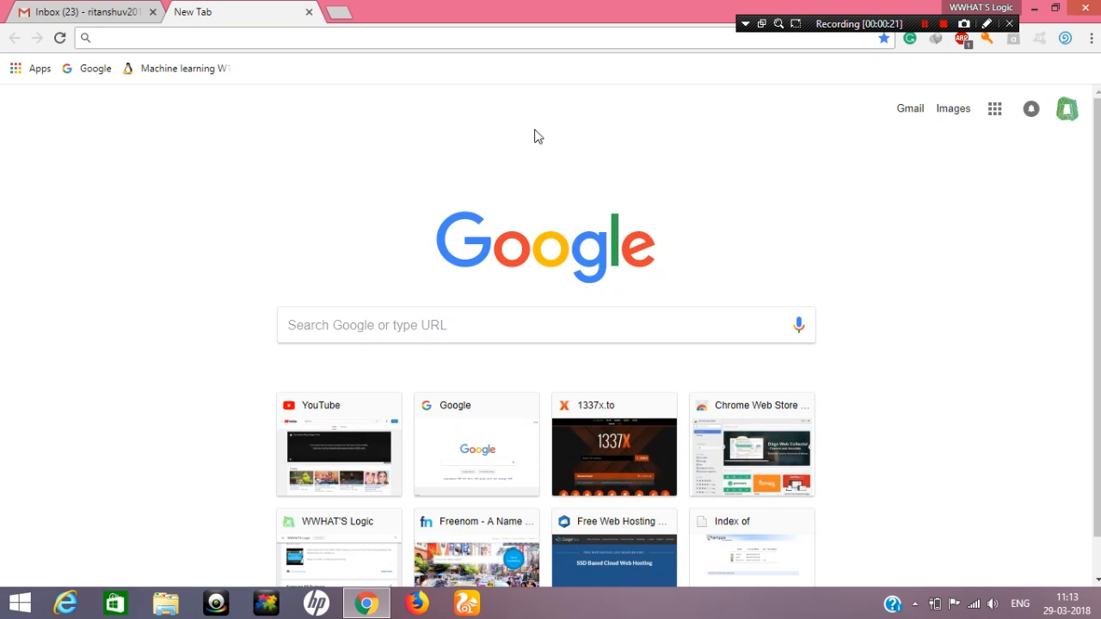
# Open the profreehost.com website in the empty tab
pyautogui.click(477, 45)
pyautogui.write('profreehost.com')
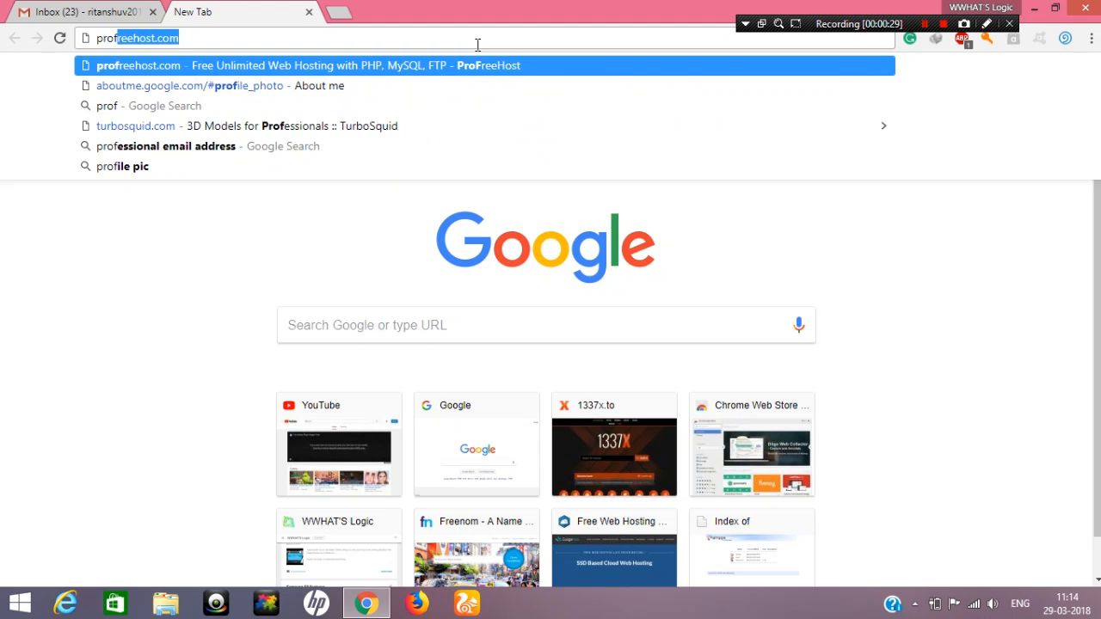
pyautogui.press('Return')
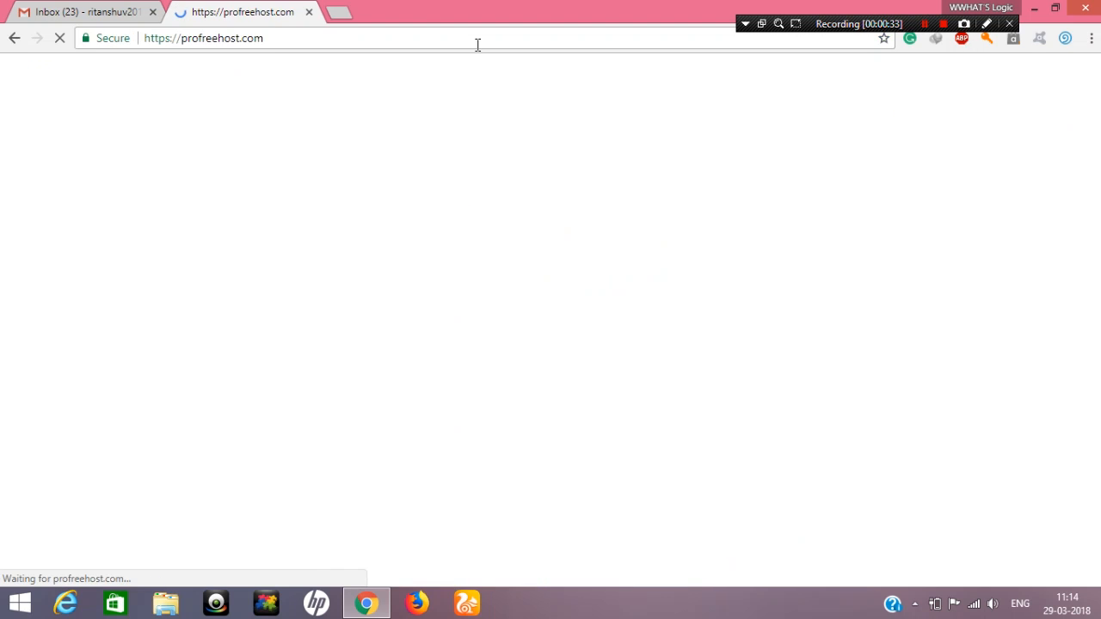
pyautogui.moveTo(523, 10)
pyautogui.mouseDown()
pyautogui.moveTo(532, 70)
pyautogui.moveTo(508, 3)
pyautogui.mouseUp()
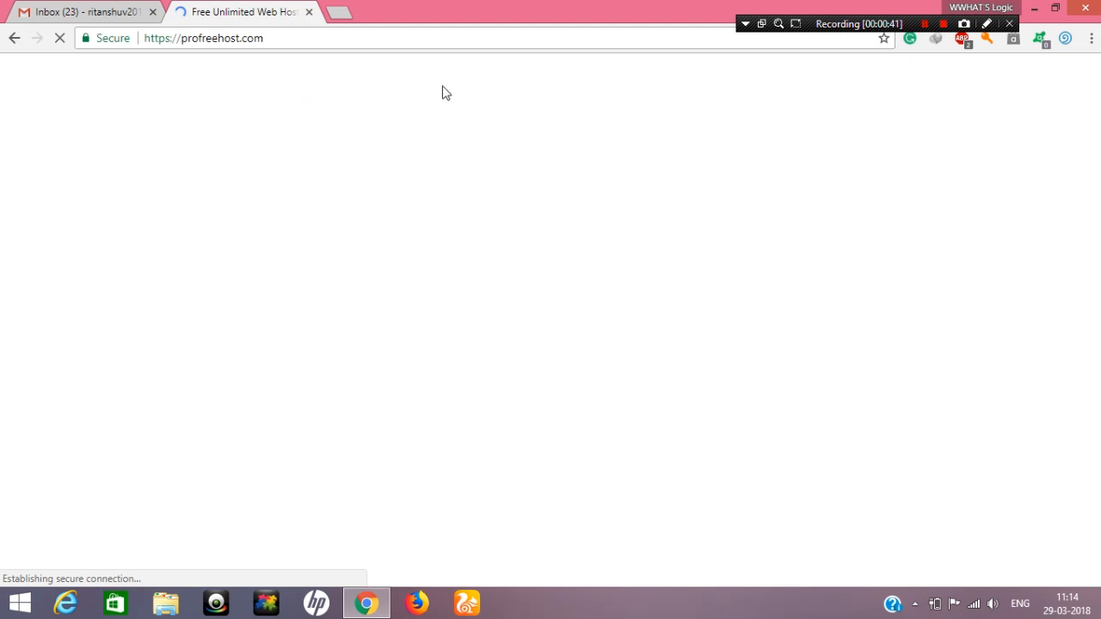
pyautogui.doubleClick(479, 7)
pyautogui.doubleClick(484, 13)
pyautogui.doubleClick(533, 21)
pyautogui.rightClick(851, 99)
pyautogui.click(873, 146)
pyautogui.moveTo(544, 94); pyautogui.dragTo(492, 4)
pyautogui.moveTo(540, 7); pyautogui.dragTo(492, 2)
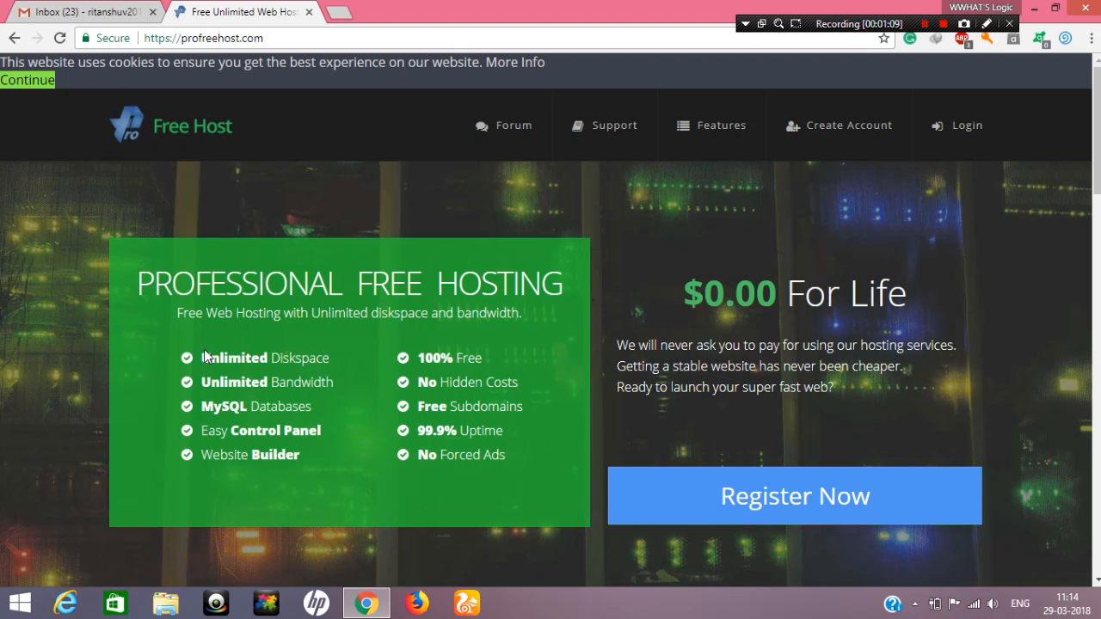
# Look over the ProFreeHost hosting features and open the registration form
pyautogui.moveTo(204, 358); pyautogui.dragTo(273, 358)
pyautogui.click(290, 358)
pyautogui.scroll(-3, 368, 298)
pyautogui.scroll(2, 368, 299)
pyautogui.scroll(1, 367, 292)
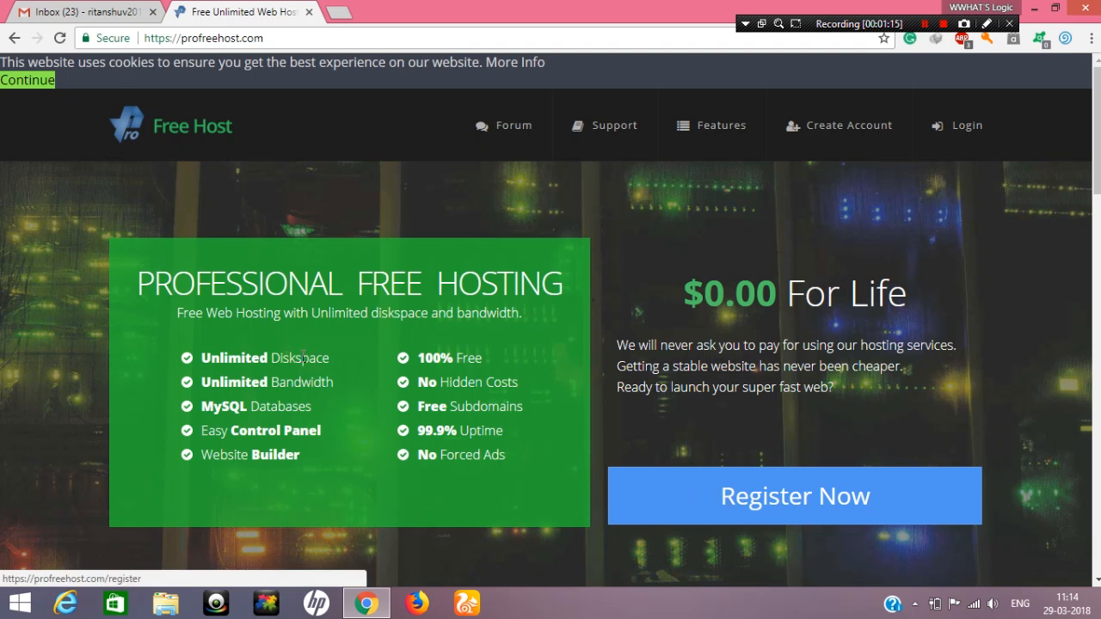
pyautogui.click(737, 499)
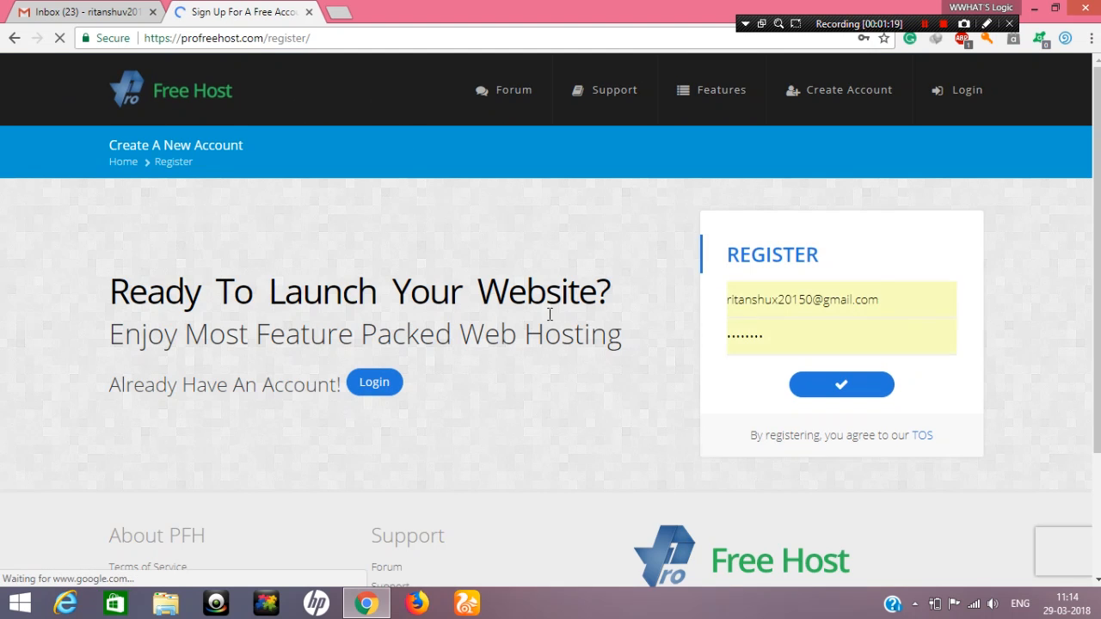
# Register with the corrected account e-mail and save the login in both the browser and Avast Passwords
pyautogui.scroll(-1, 950, 287)
pyautogui.moveTo(909, 226); pyautogui.dragTo(781, 222)
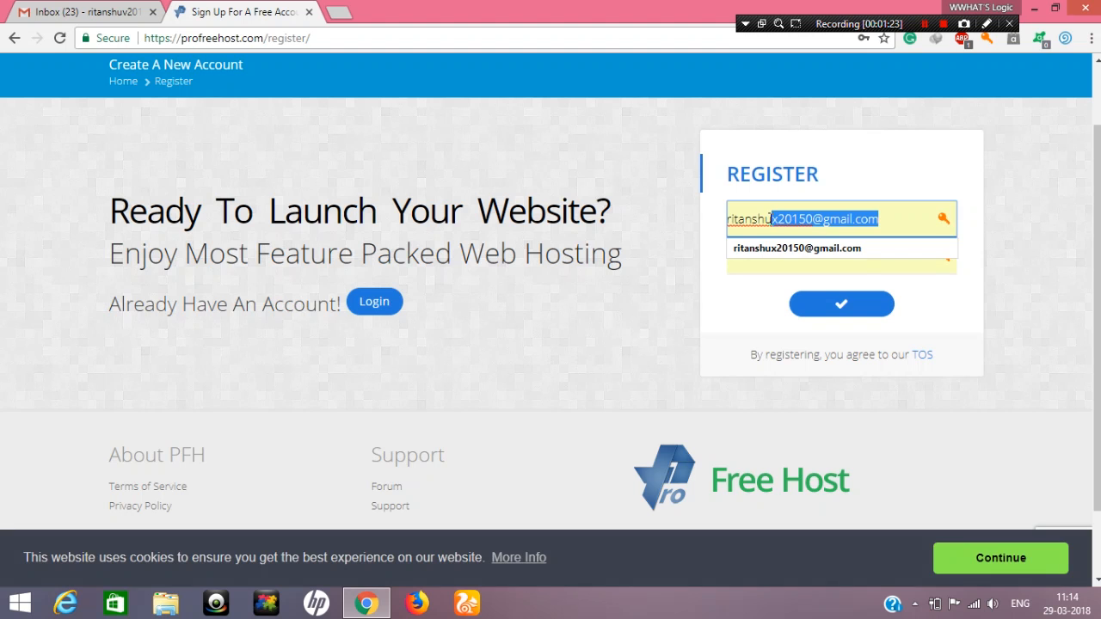
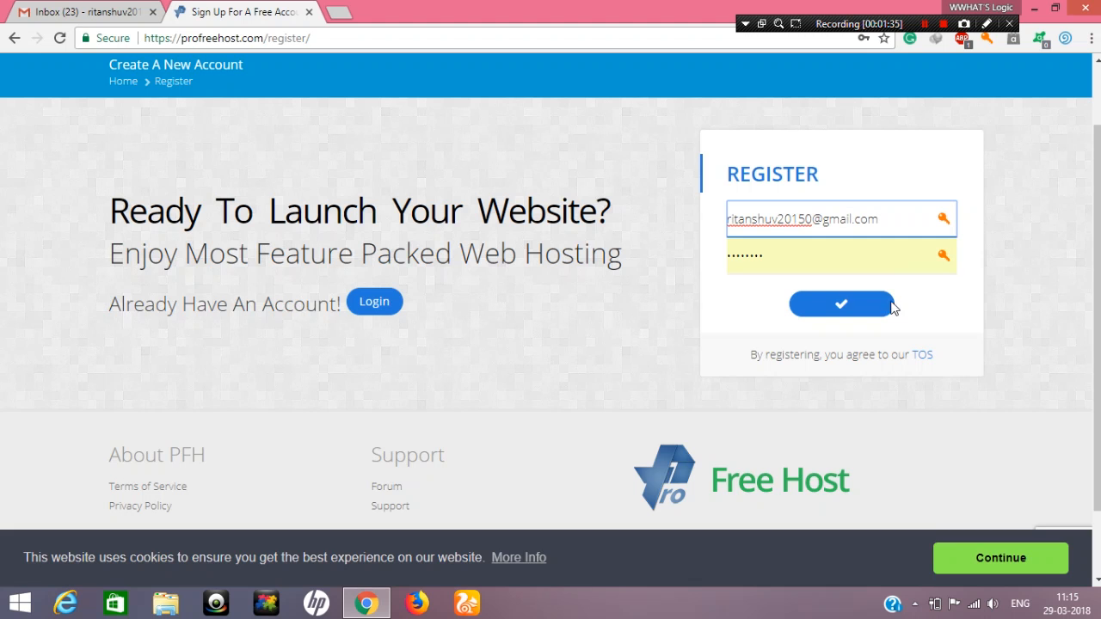
pyautogui.click(837, 303)
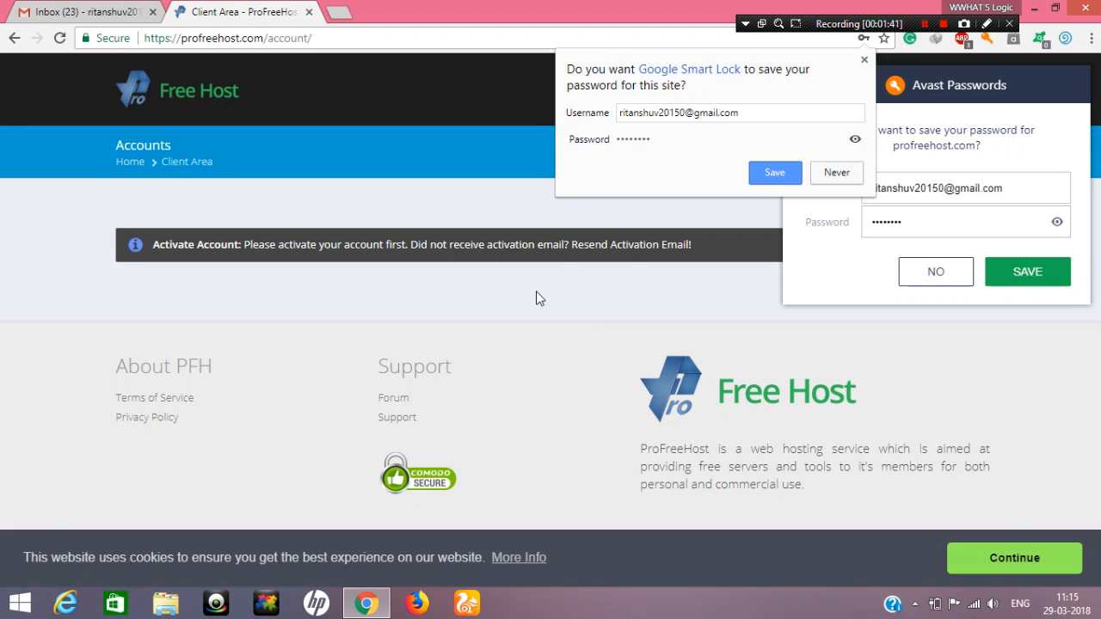
pyautogui.click(773, 180)
pyautogui.click(998, 274)
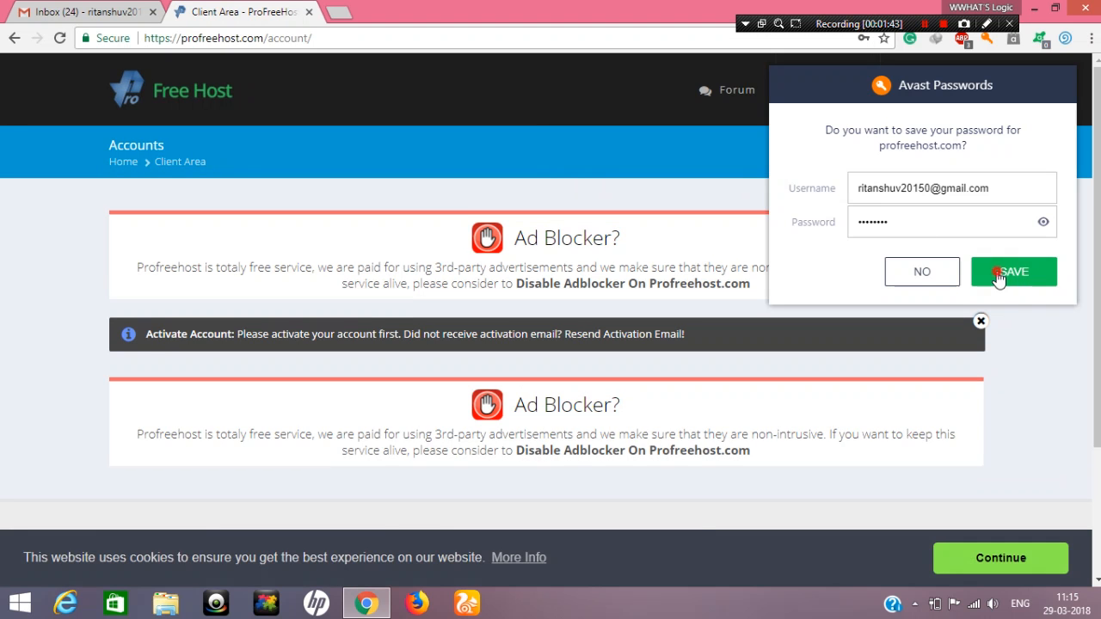
# Open the ProFreeHost Account Activation message in the Gmail inbox and activate the account from it
pyautogui.click(103, 12)
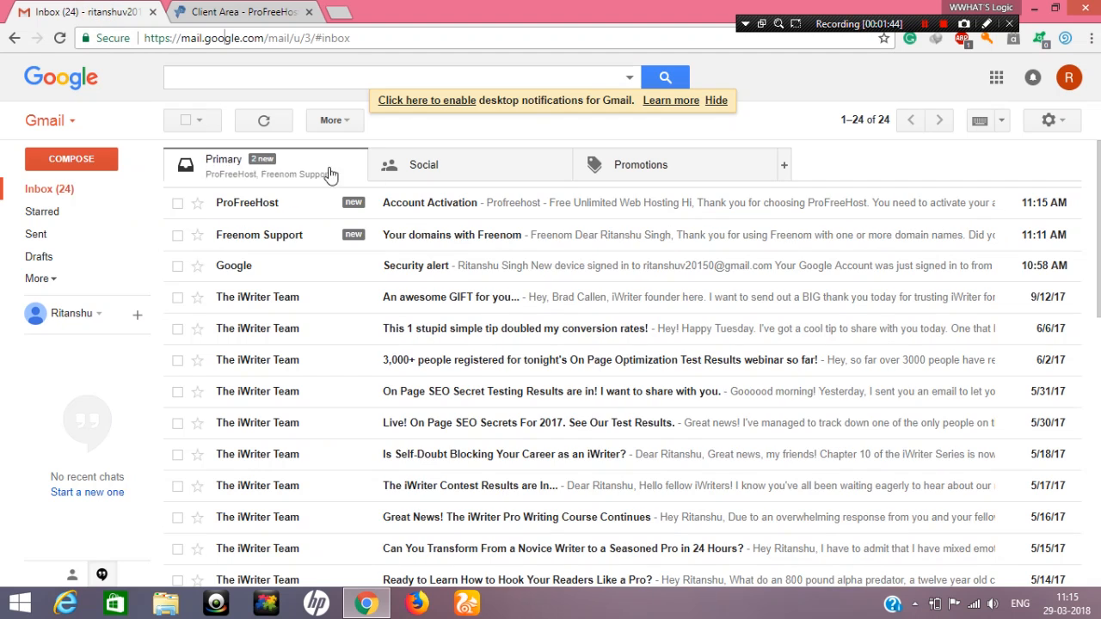
pyautogui.click(430, 201)
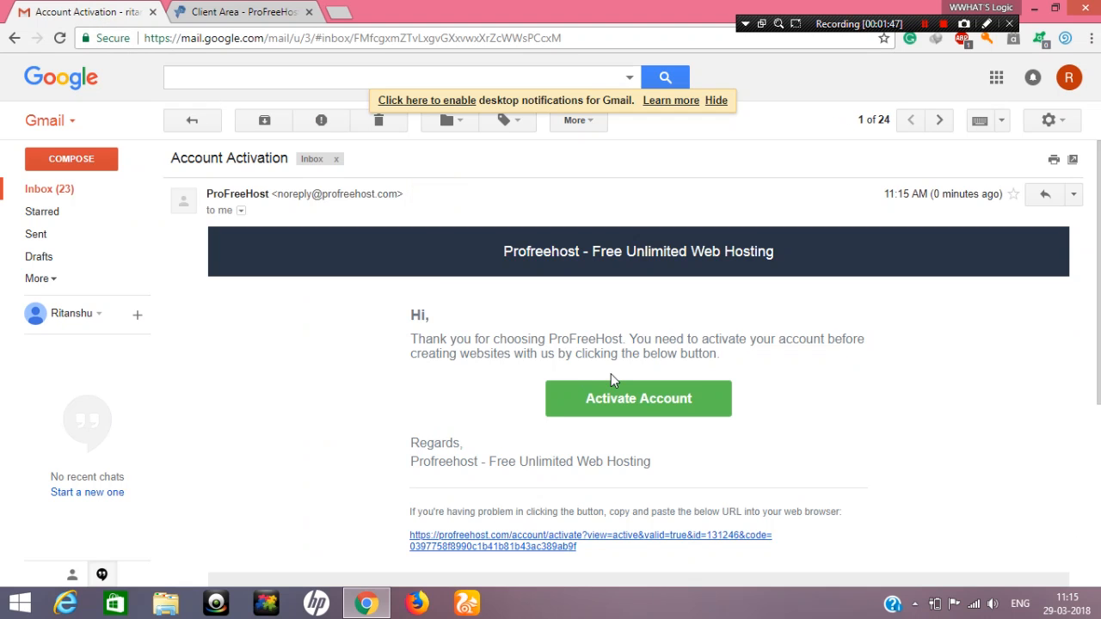
pyautogui.click(614, 400)
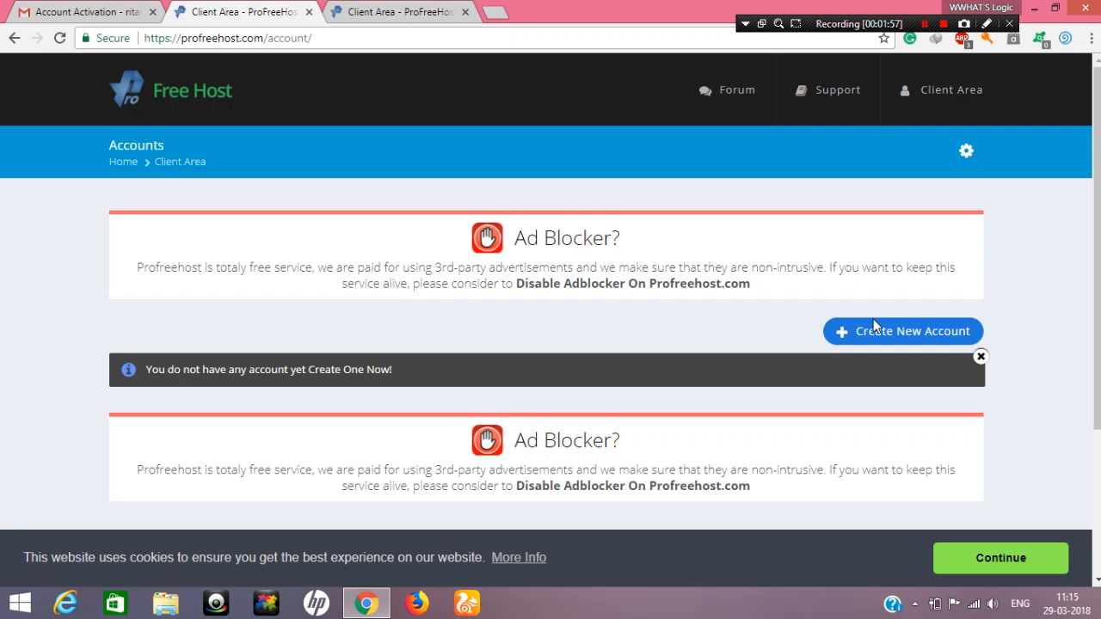
# Create a new hosting account for a website named wwhatslogicwordpress on the free unaux.com domain
pyautogui.click(865, 332)
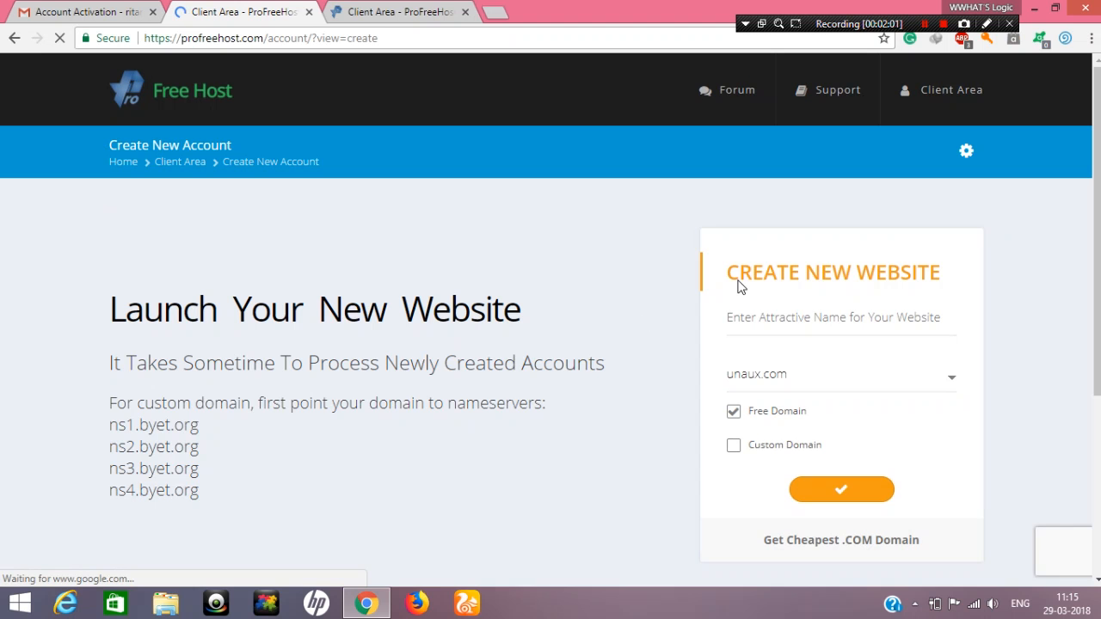
pyautogui.scroll(-2, 781, 344)
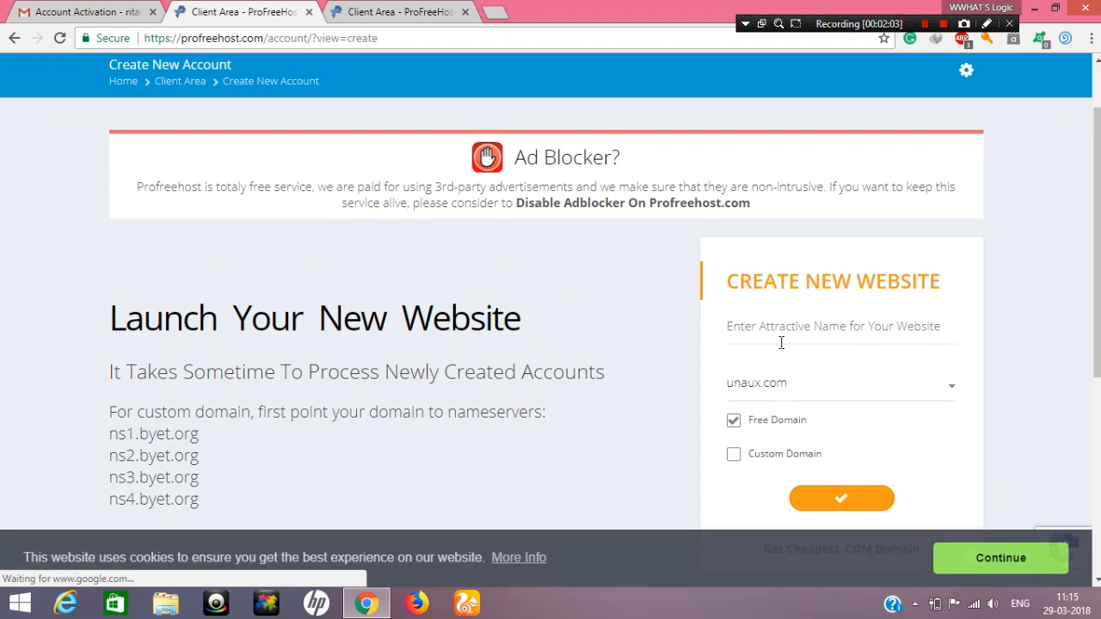
pyautogui.click(799, 299)
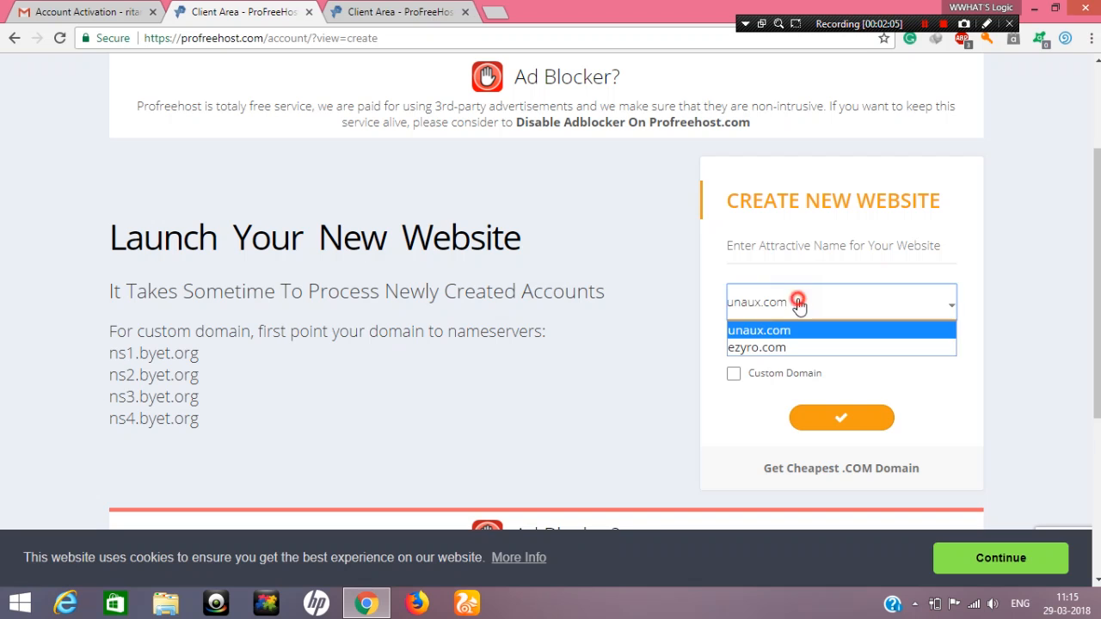
pyautogui.click(798, 301)
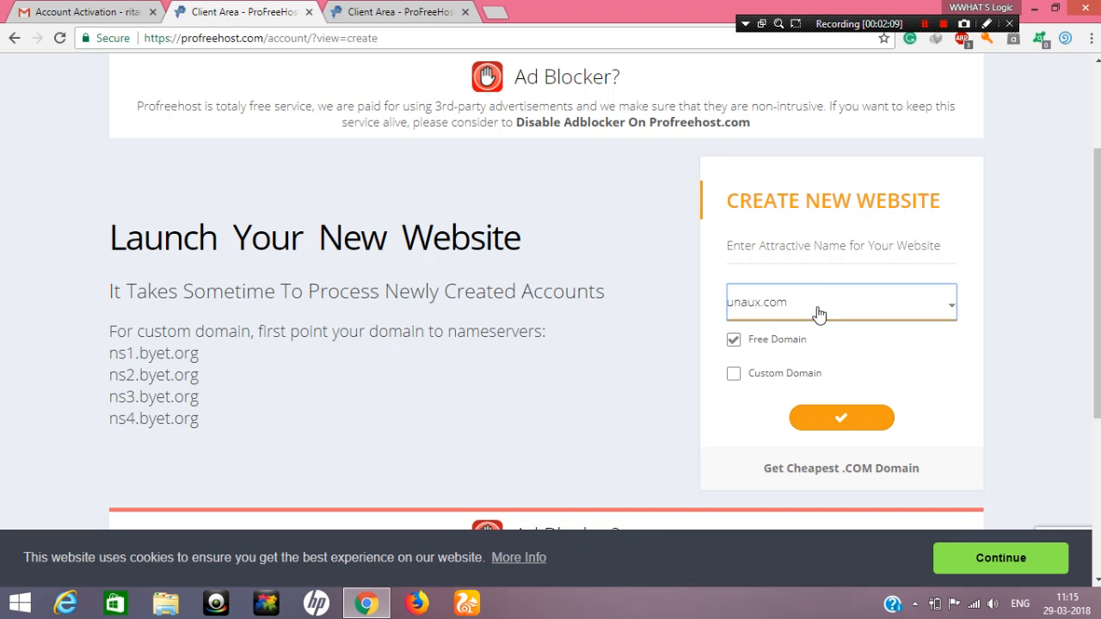
pyautogui.click(779, 245)
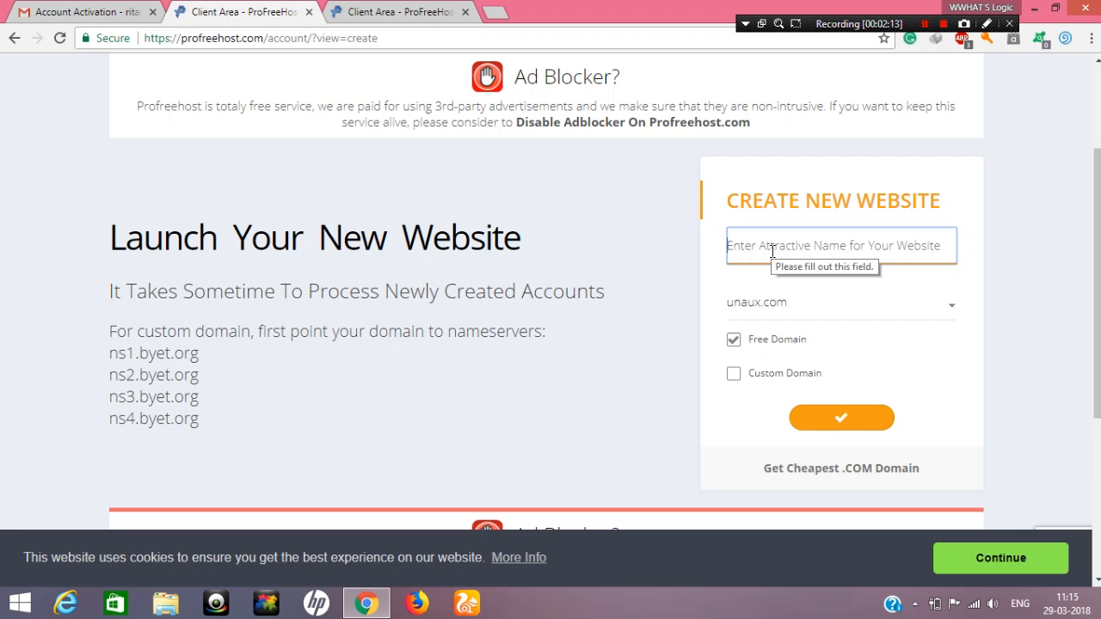
pyautogui.write('wwhatslogicwordpress')
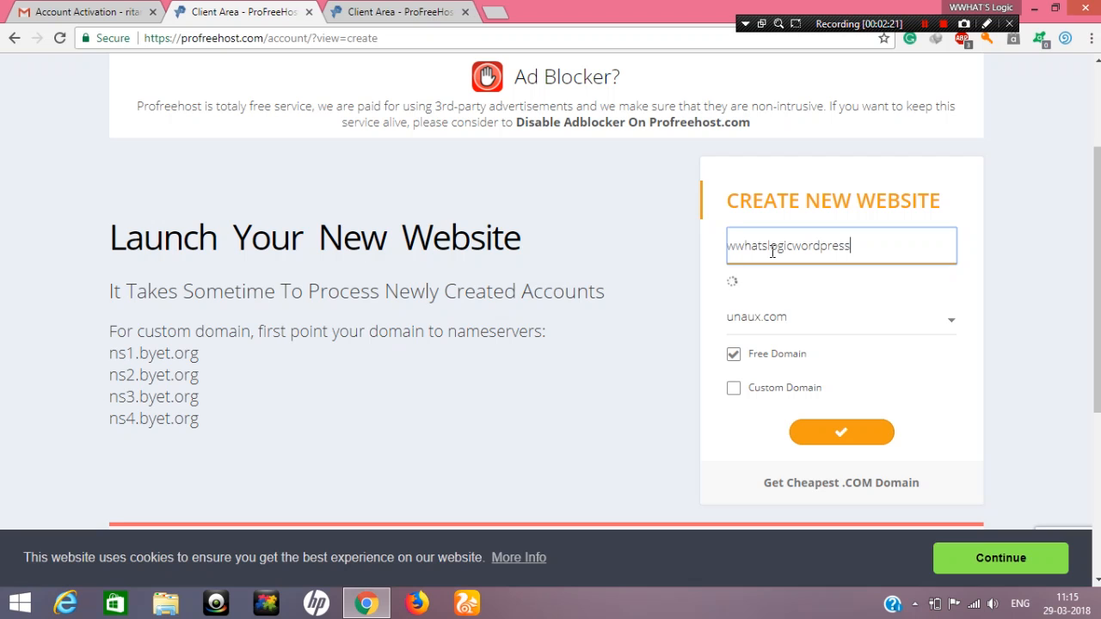
pyautogui.click(831, 433)
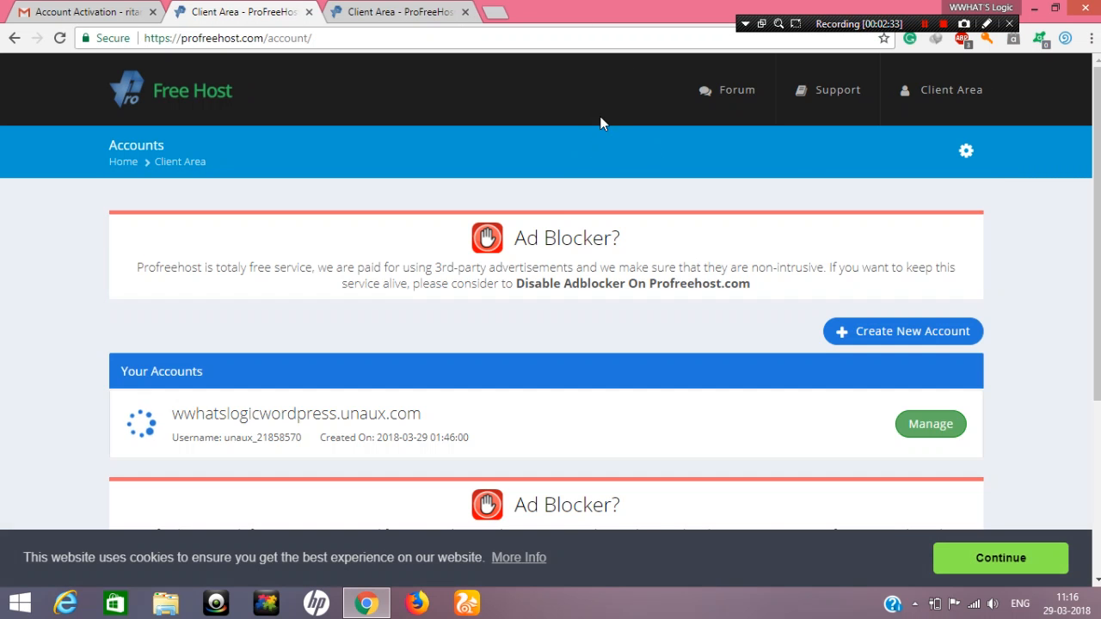
# Examine the new website's creation date in the accounts list and close the duplicate Client Area tab
pyautogui.scroll(-3, 561, 271)
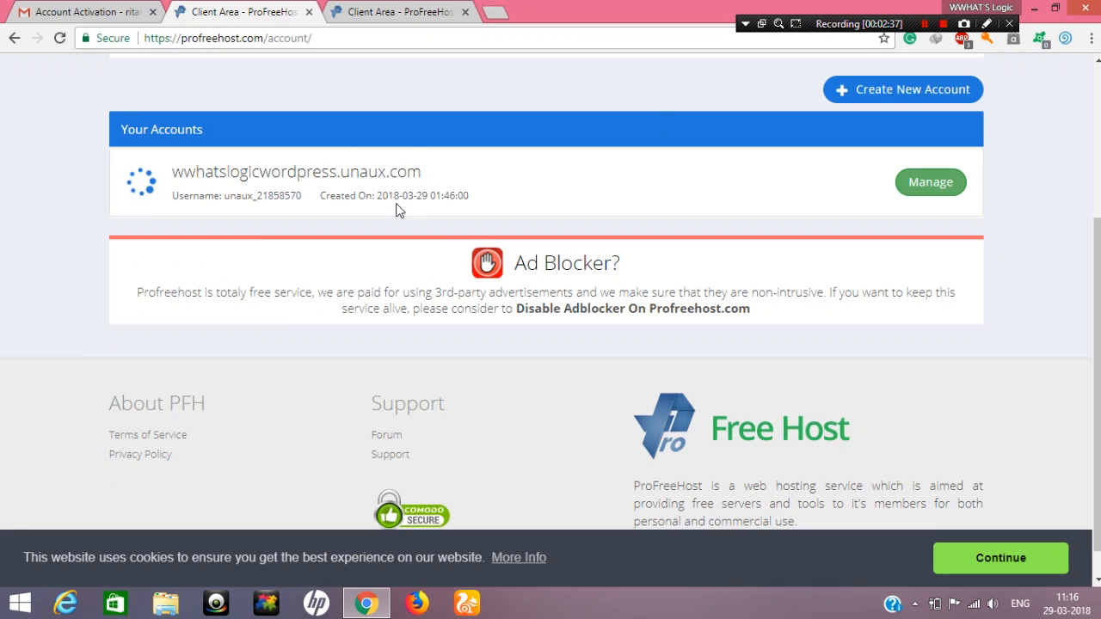
pyautogui.moveTo(378, 195); pyautogui.dragTo(359, 210)
pyautogui.click(479, 207)
pyautogui.click(358, 205)
pyautogui.moveTo(379, 193); pyautogui.dragTo(458, 198)
pyautogui.click(462, 196)
pyautogui.hotkey('ctrl', 'w')
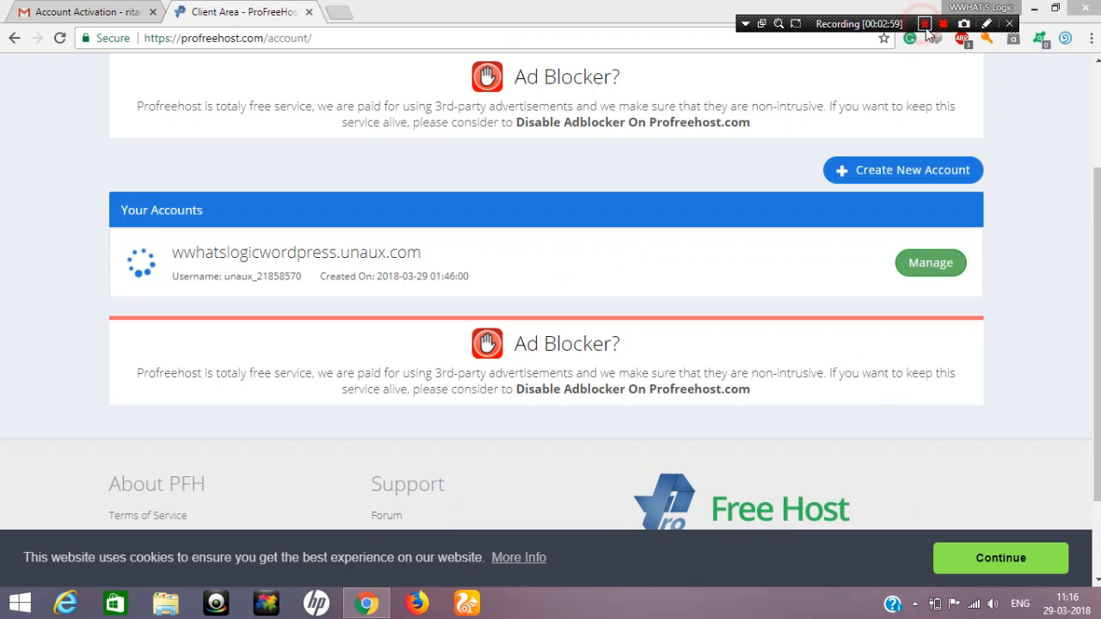
pyautogui.click(687, 7)
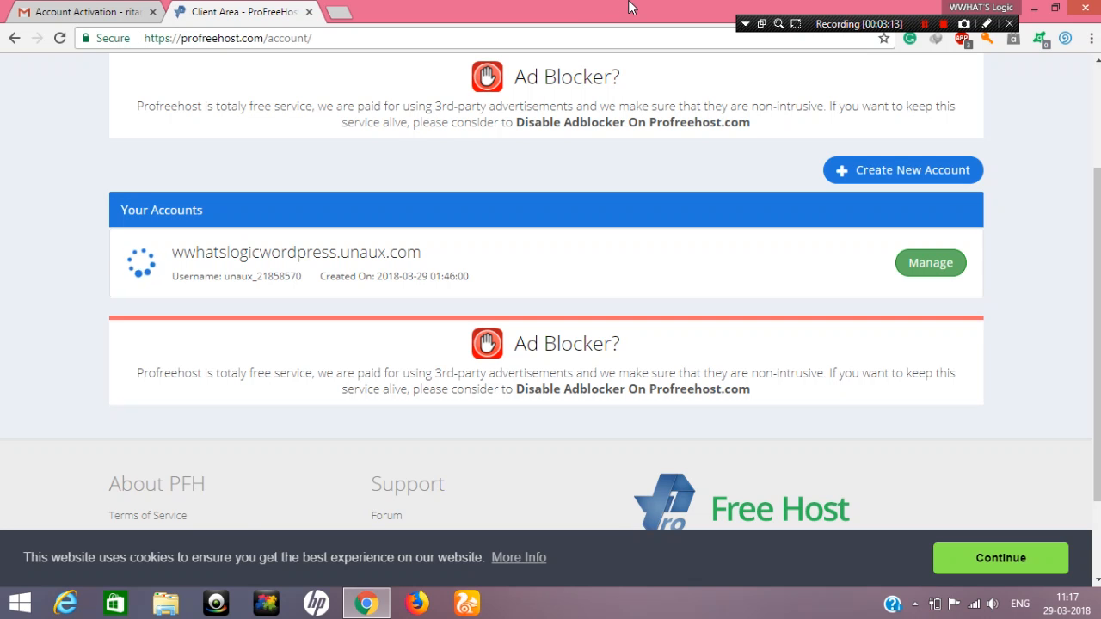
pyautogui.moveTo(637, 7); pyautogui.dragTo(621, 58)
pyautogui.doubleClick(621, 59)
# Minimize the browser to show the desktop and launch Ampps
pyautogui.click(1041, 7)
pyautogui.rightClick(612, 222)
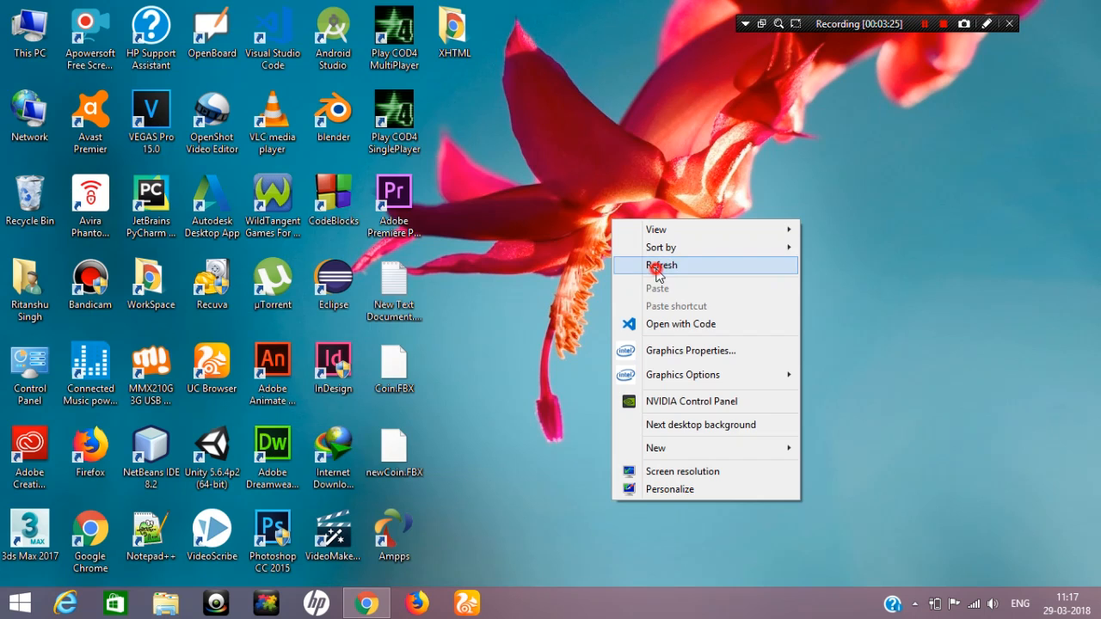
pyautogui.click(656, 267)
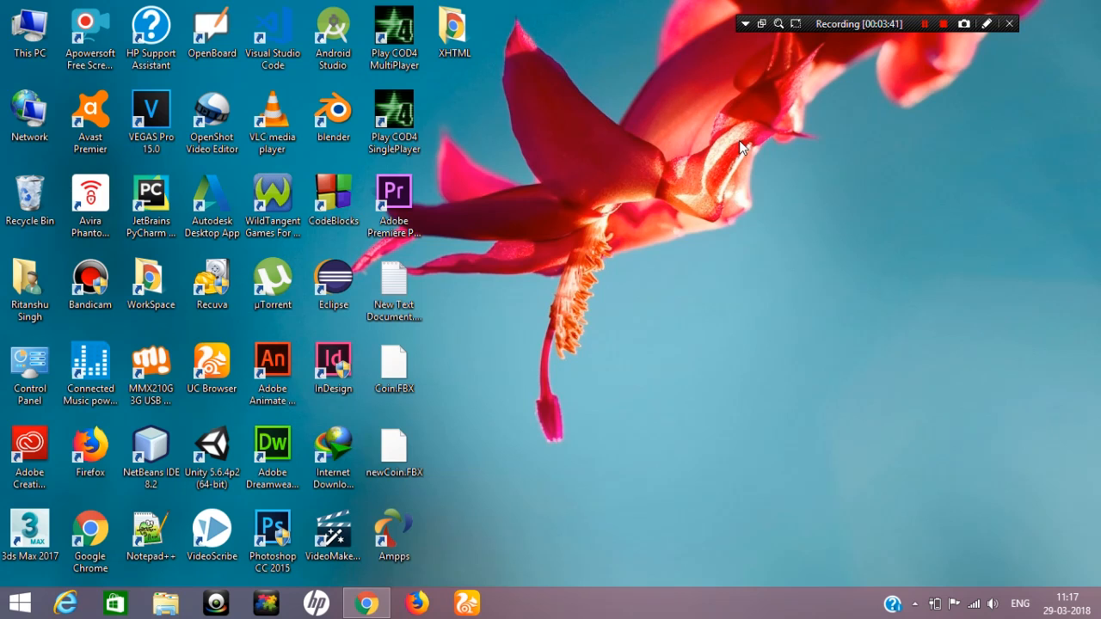
pyautogui.click(407, 527)
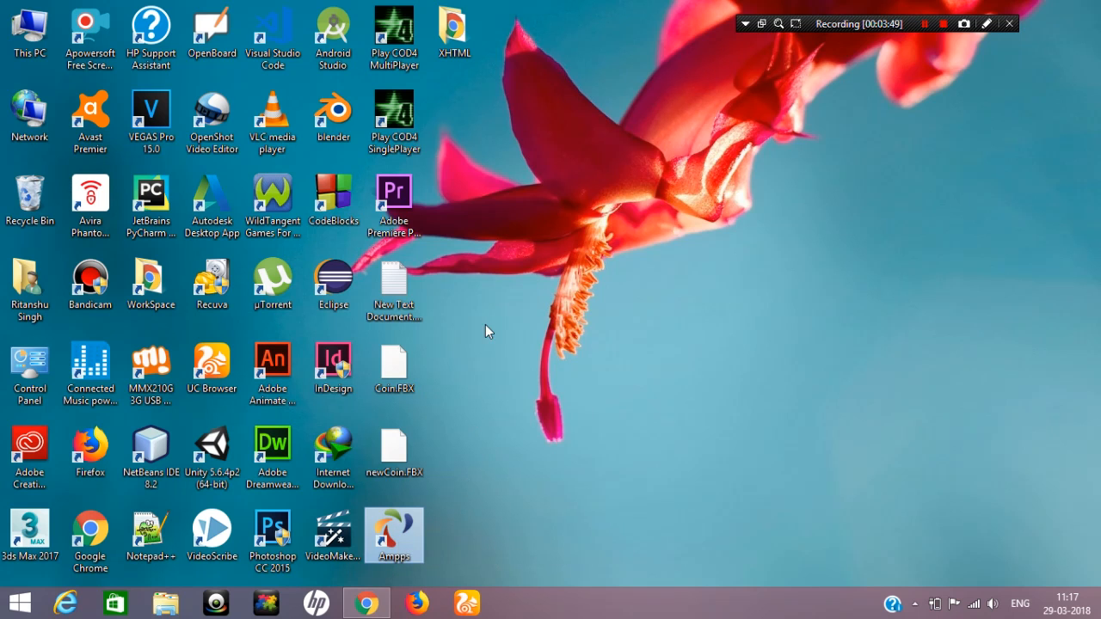
pyautogui.rightClick(508, 266)
pyautogui.click(527, 305)
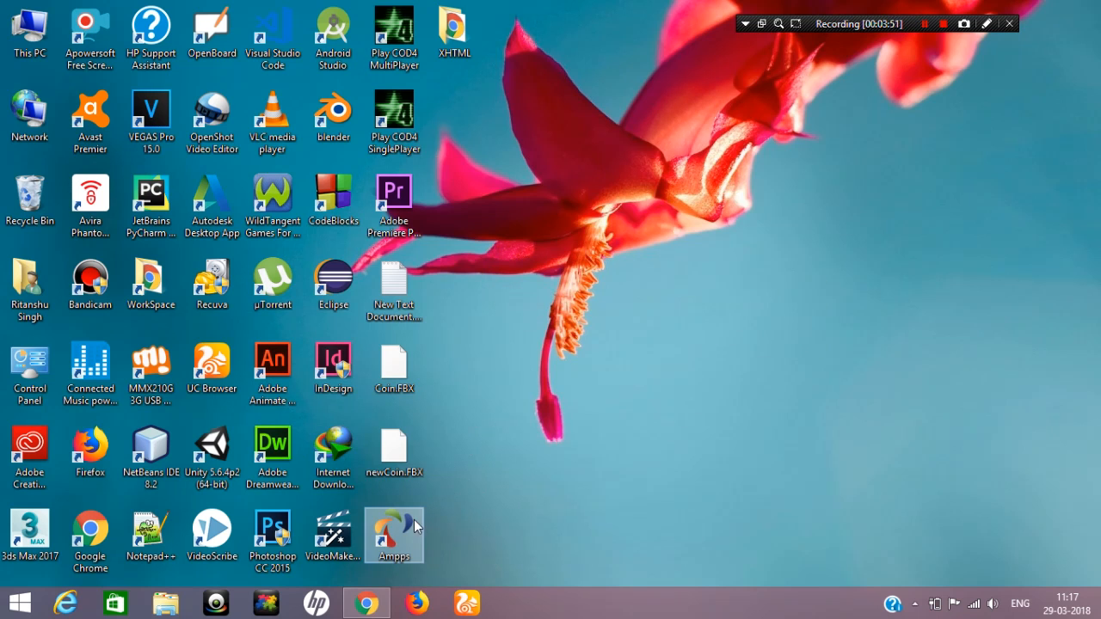
pyautogui.rightClick(540, 257)
pyautogui.click(588, 300)
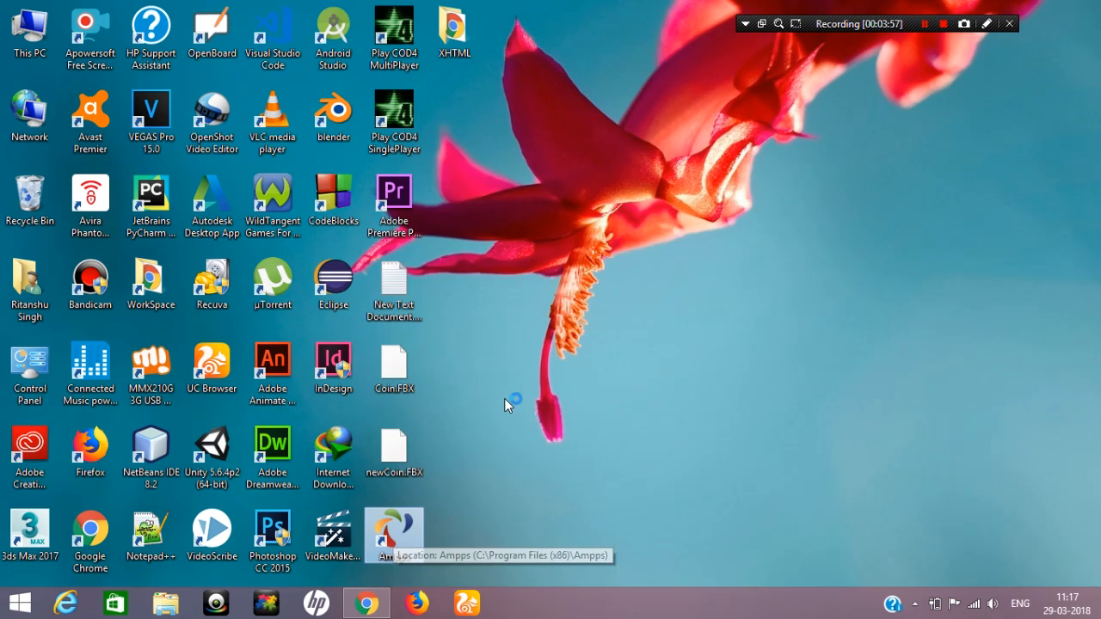
pyautogui.rightClick(513, 249)
pyautogui.click(542, 294)
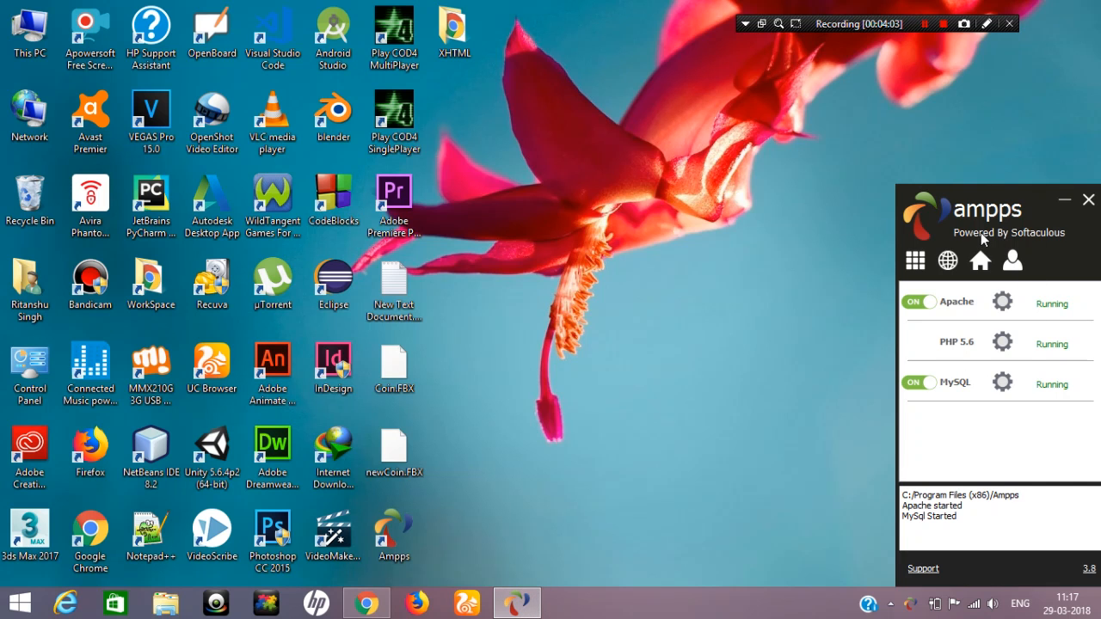
pyautogui.rightClick(625, 300)
pyautogui.click(666, 349)
# Switch to the browser, open wordpress.com in a new tab and look through its home page
pyautogui.click(365, 608)
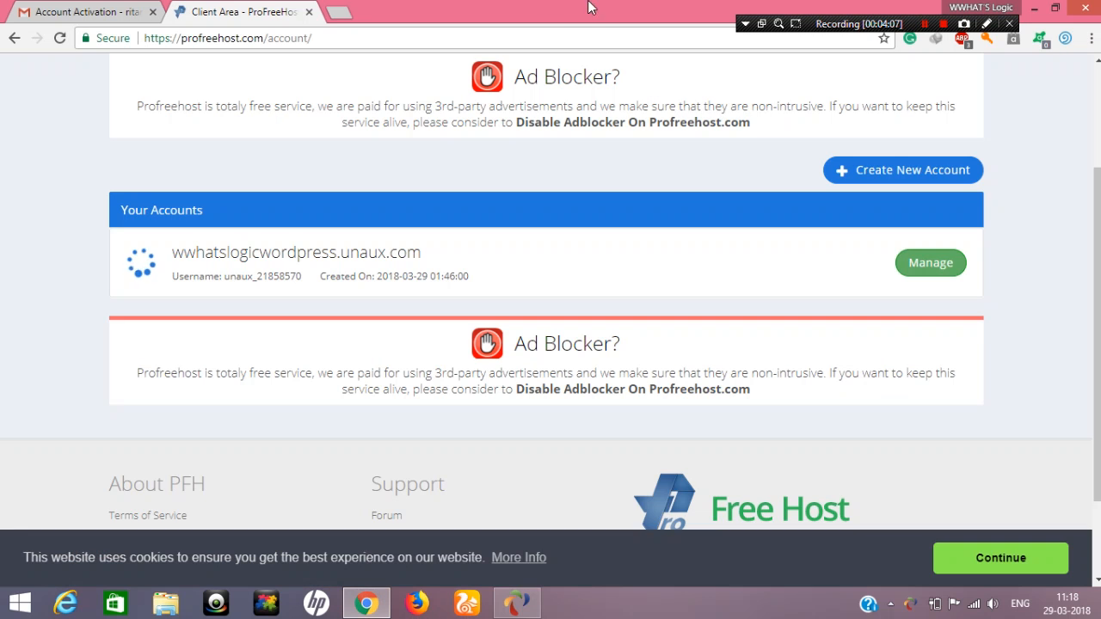
pyautogui.click(342, 10)
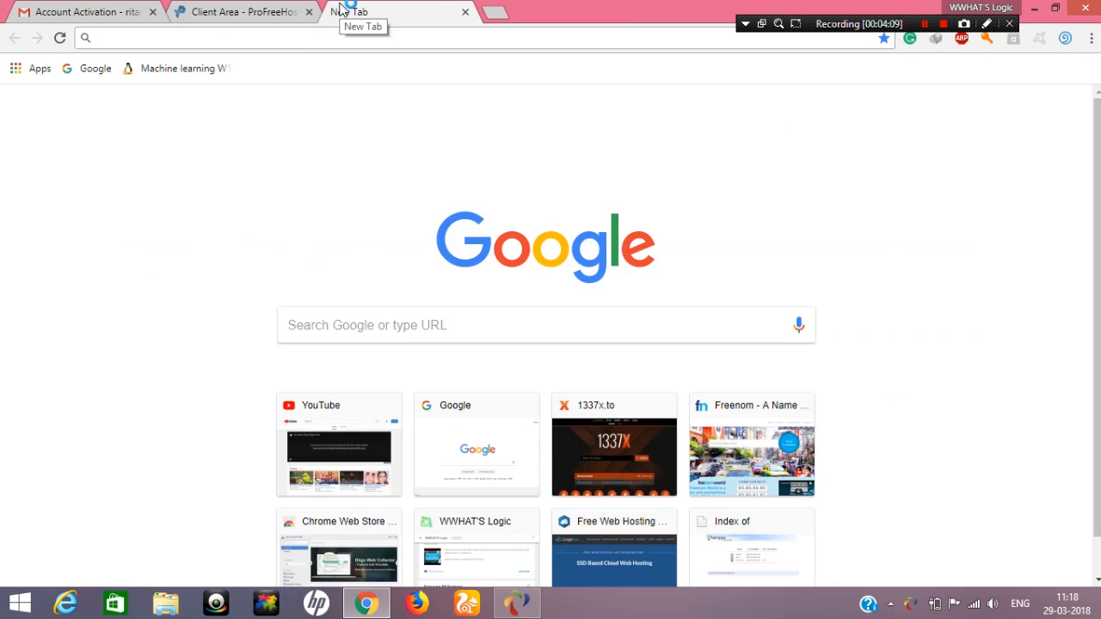
pyautogui.write('wor')
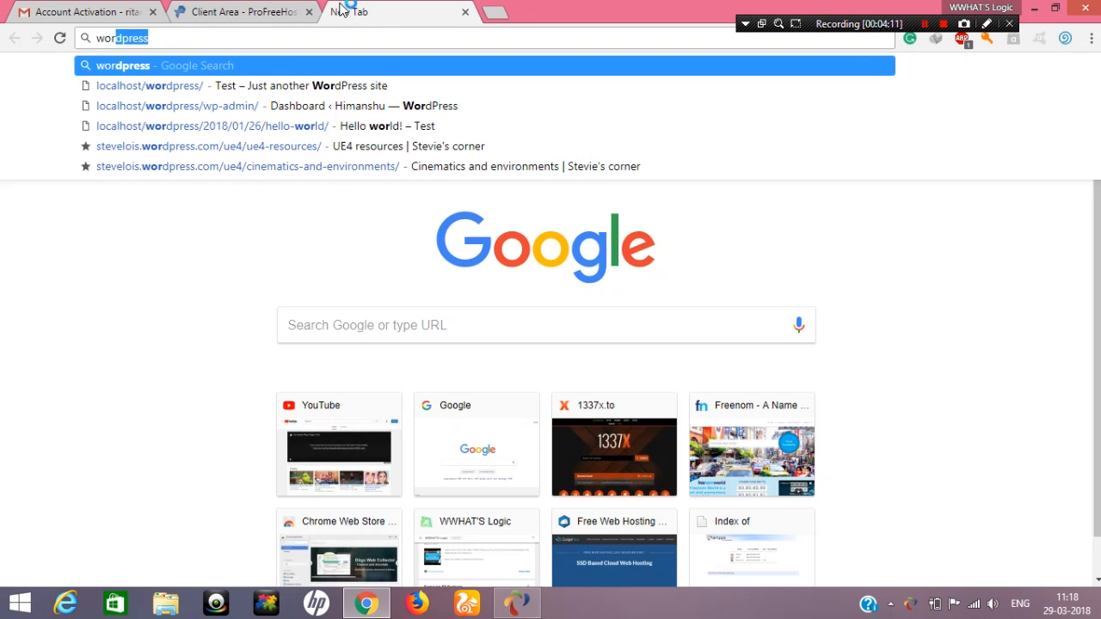
pyautogui.write('dpre')
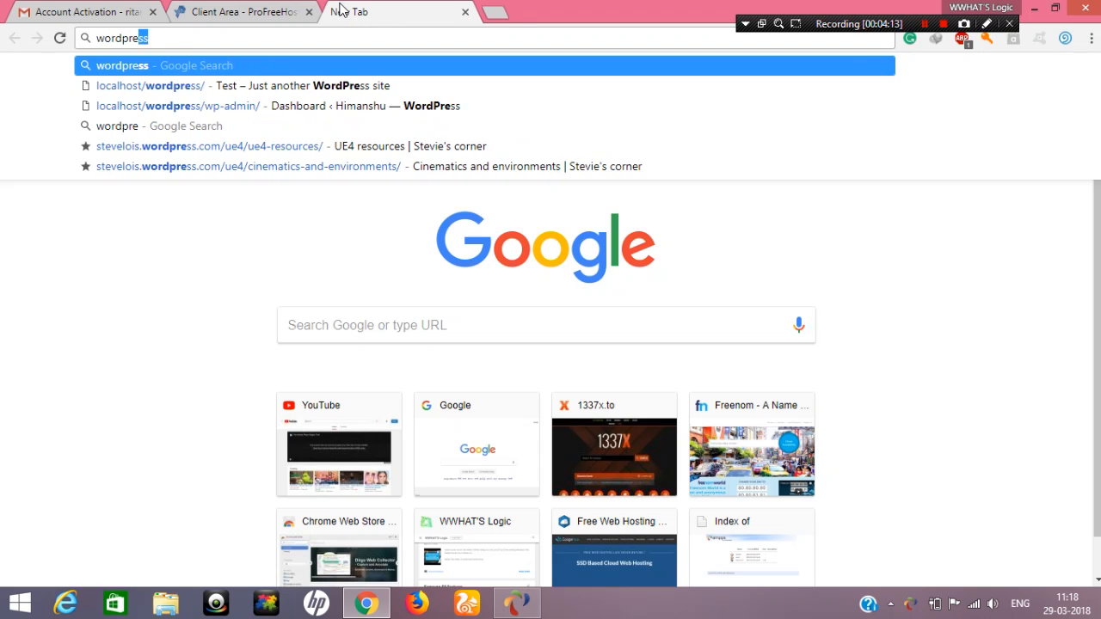
pyautogui.write('ss.com')
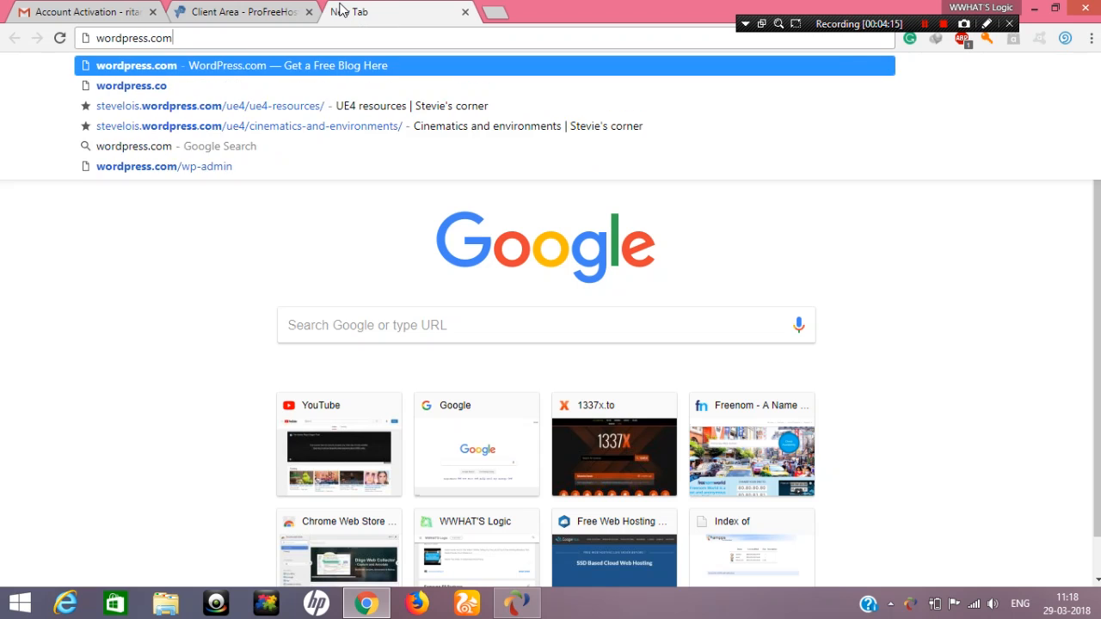
pyautogui.press('Return')
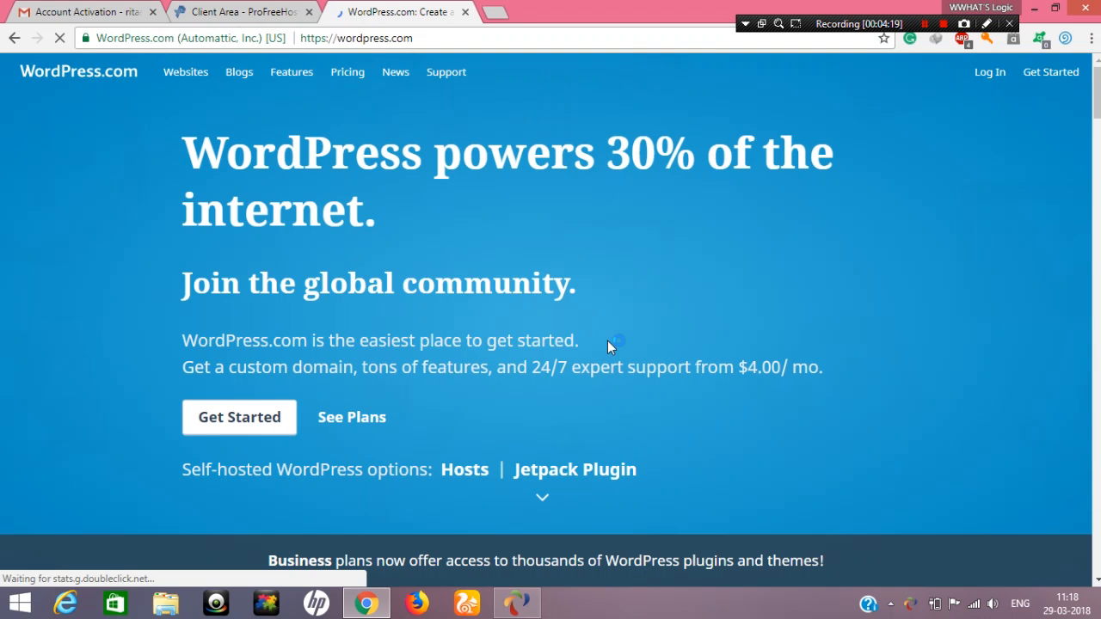
pyautogui.scroll(-8, 622, 275)
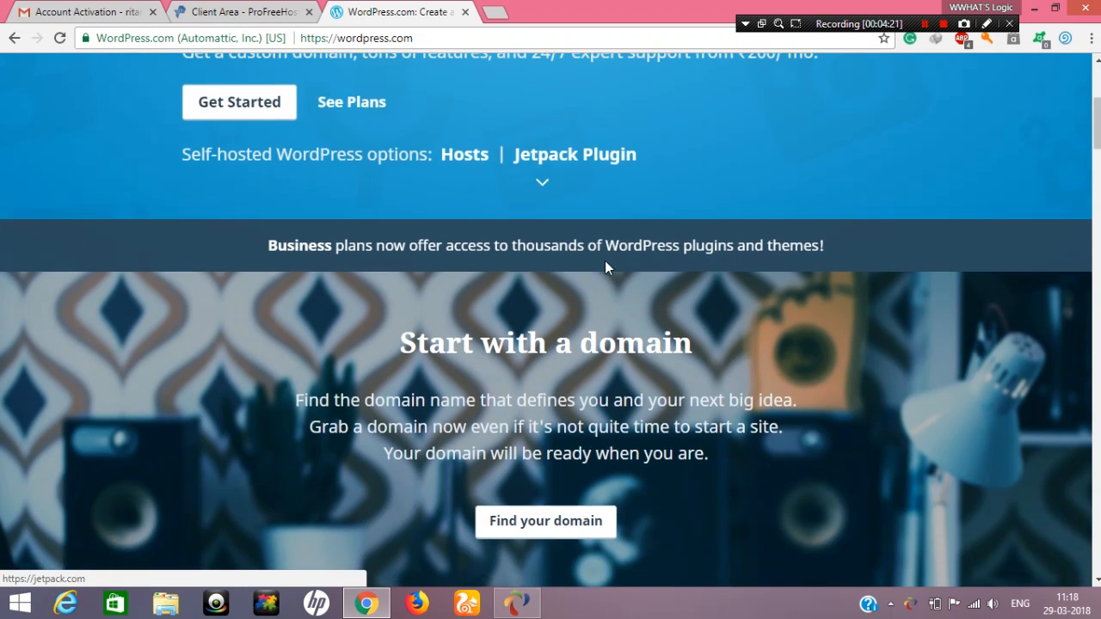
pyautogui.scroll(-10, 606, 268)
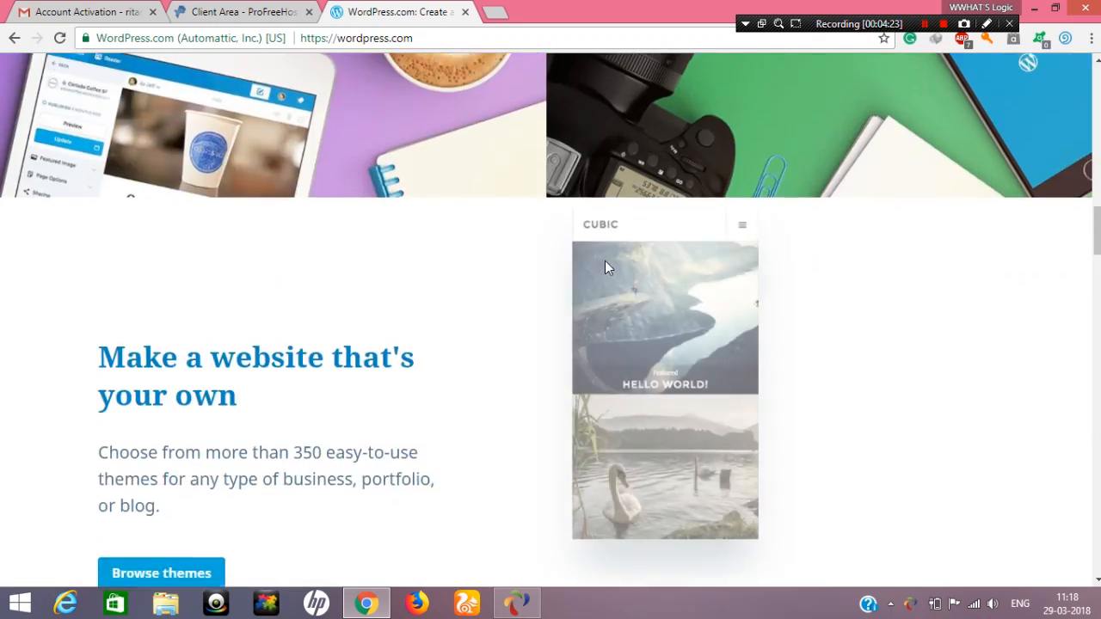
pyautogui.scroll(-15, 605, 267)
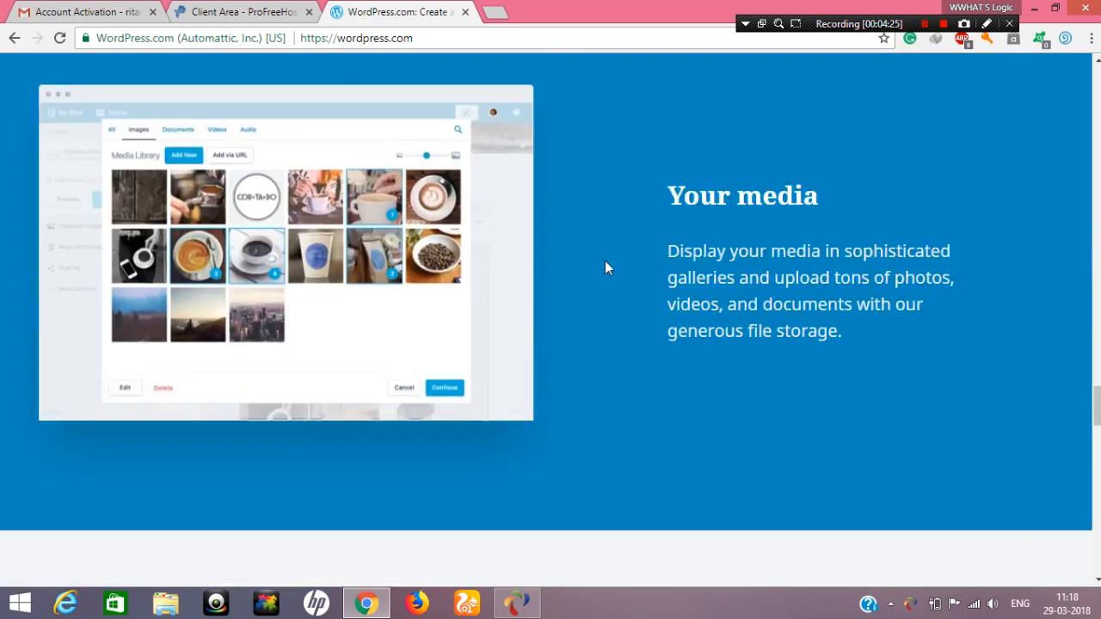
pyautogui.scroll(-3, 607, 267)
pyautogui.scroll(2, 606, 267)
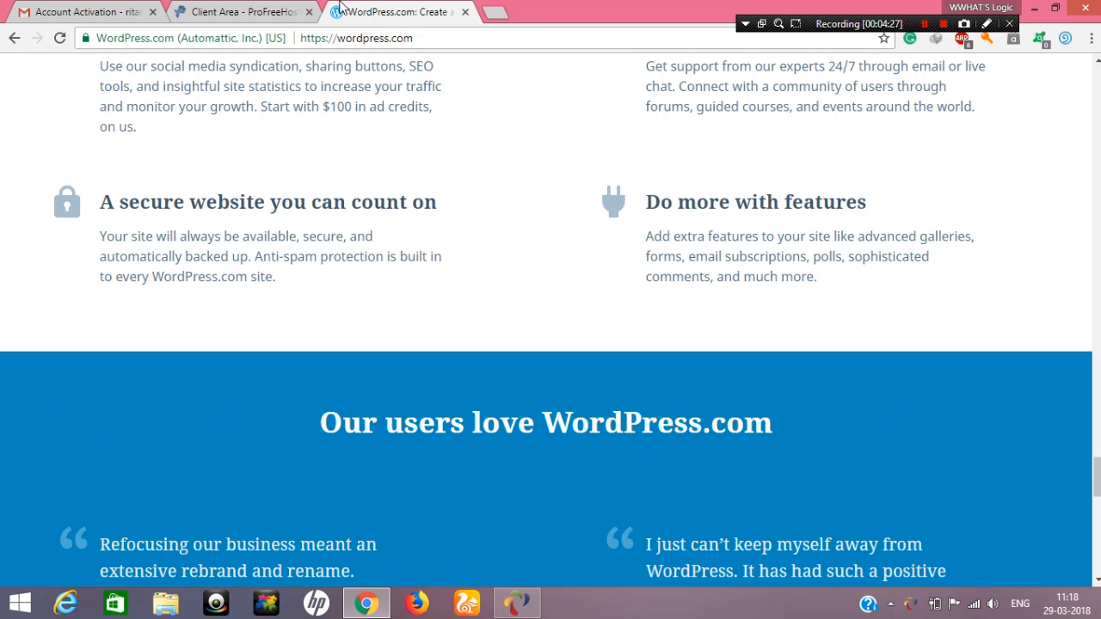
# Change the address to wordpress.org and open its Download WordPress page
pyautogui.doubleClick(397, 38)
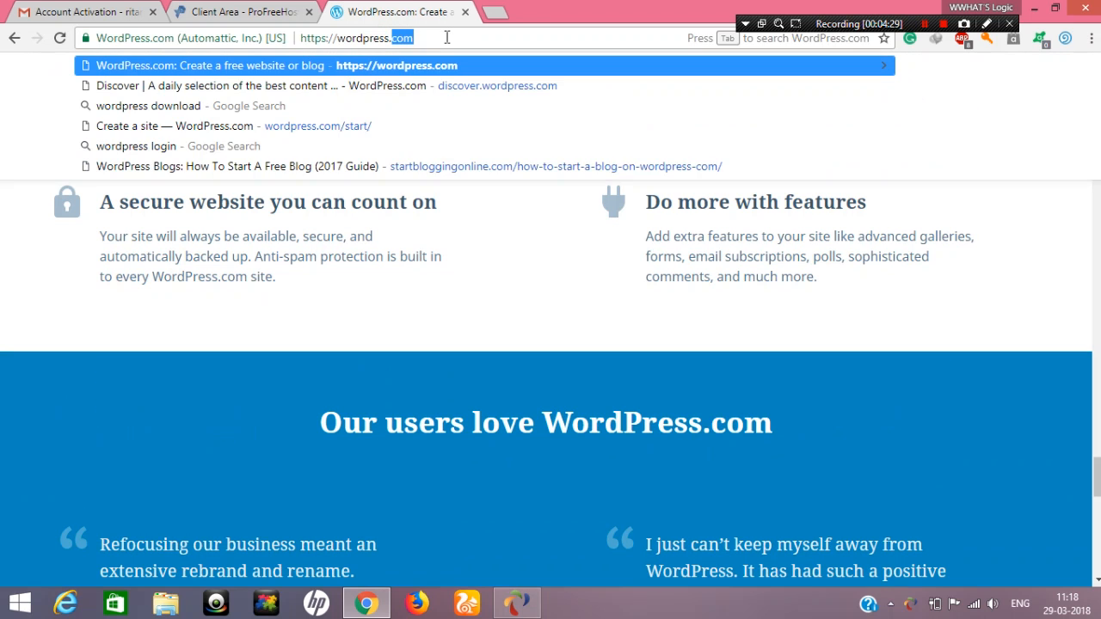
pyautogui.write('org')
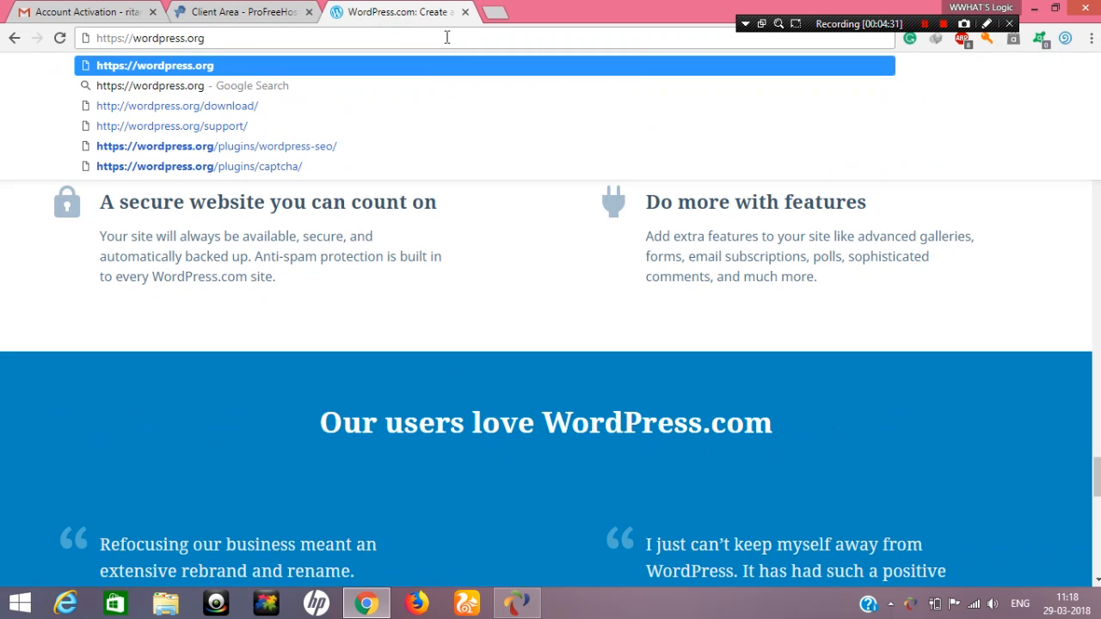
pyautogui.press('Return')
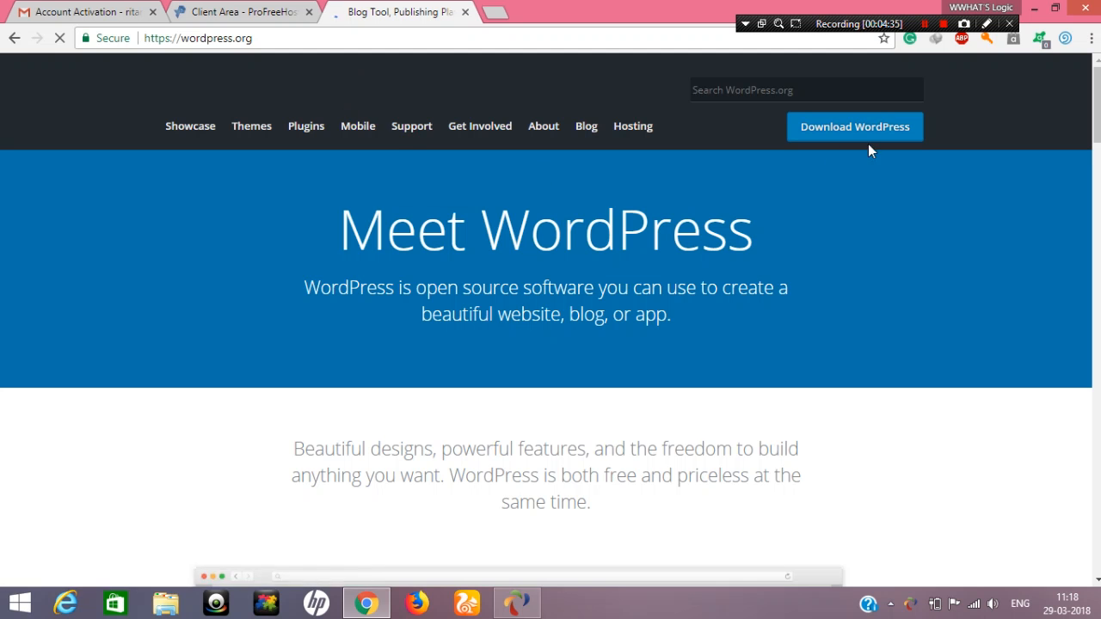
pyautogui.click(856, 127)
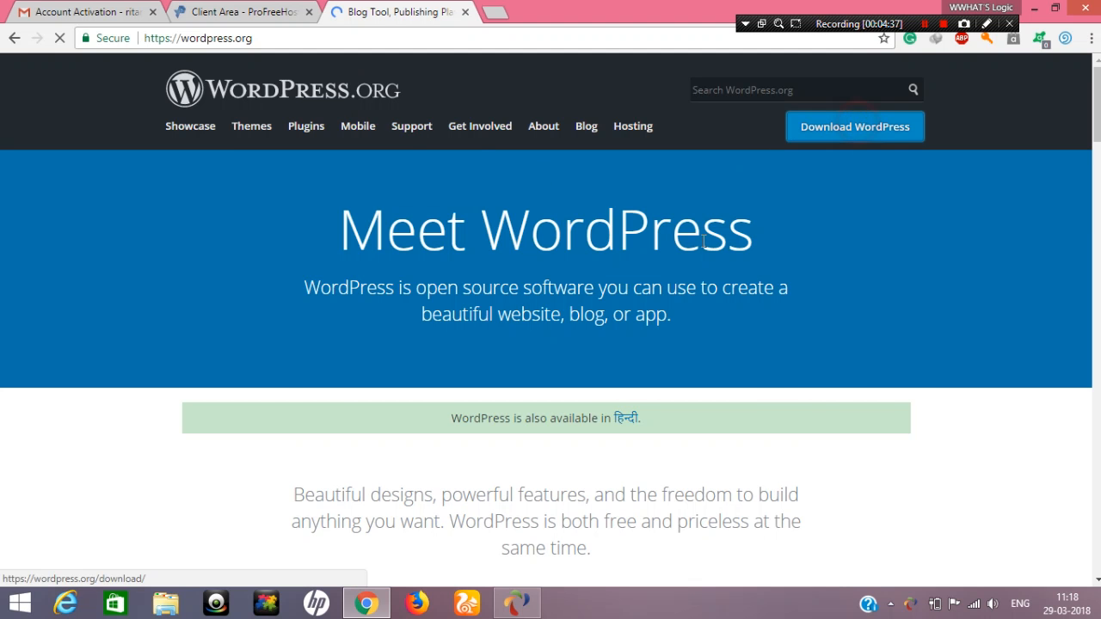
pyautogui.scroll(-3, 627, 344)
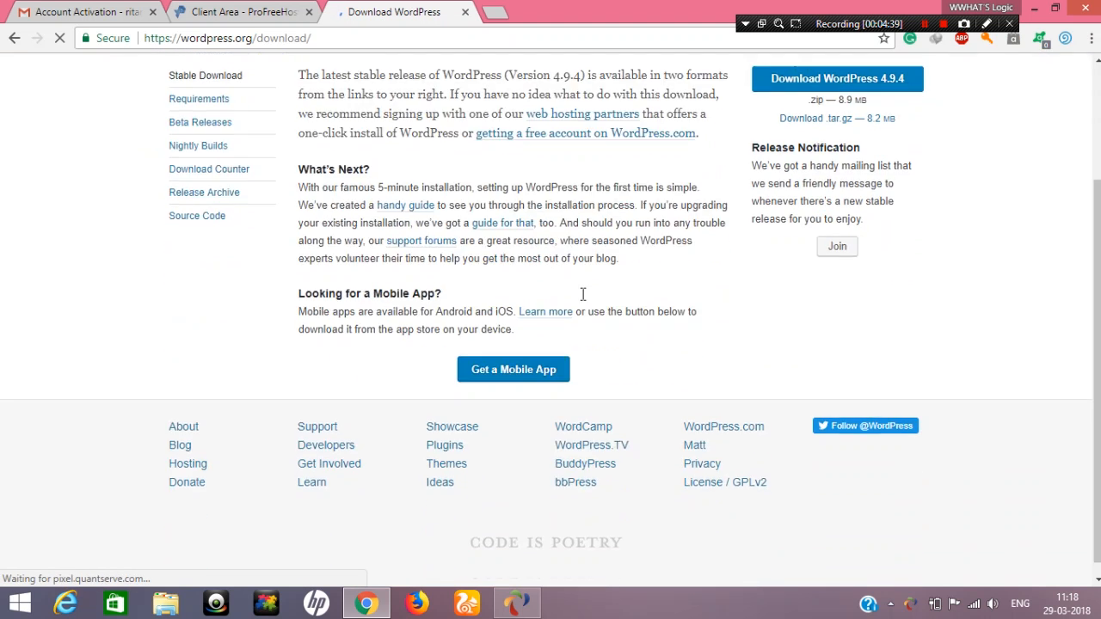
pyautogui.scroll(1, 828, 151)
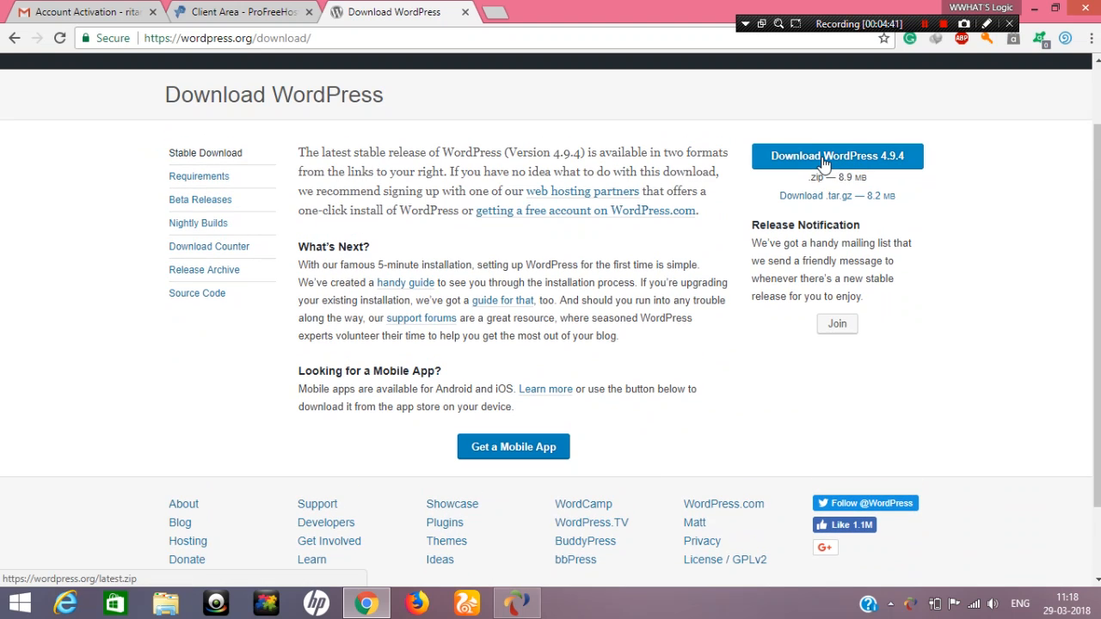
pyautogui.click(926, 24)
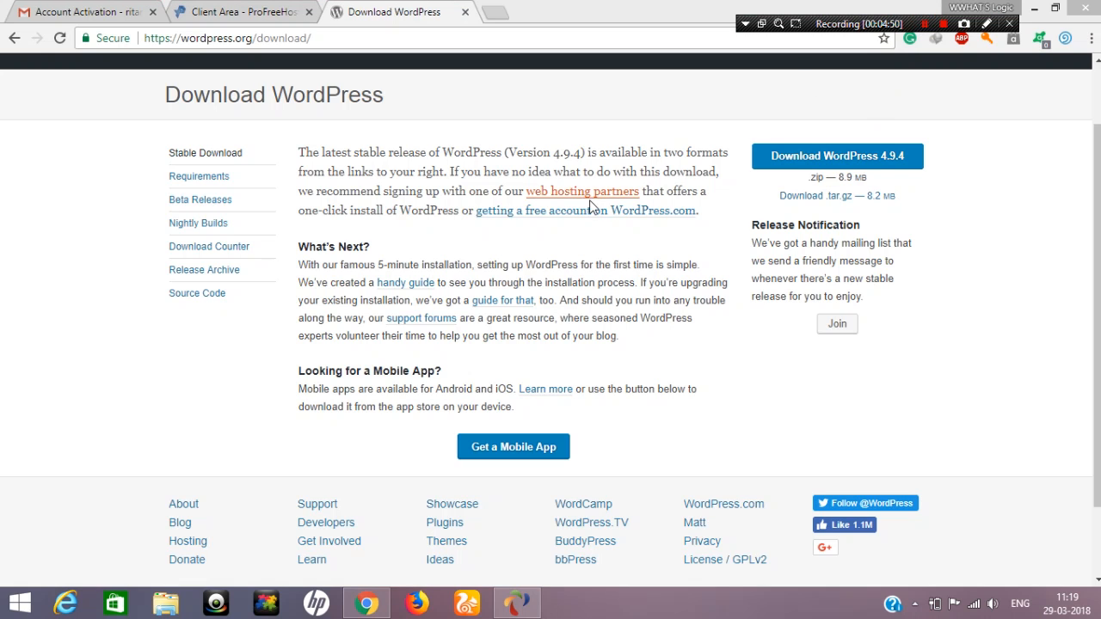
pyautogui.click(608, 281)
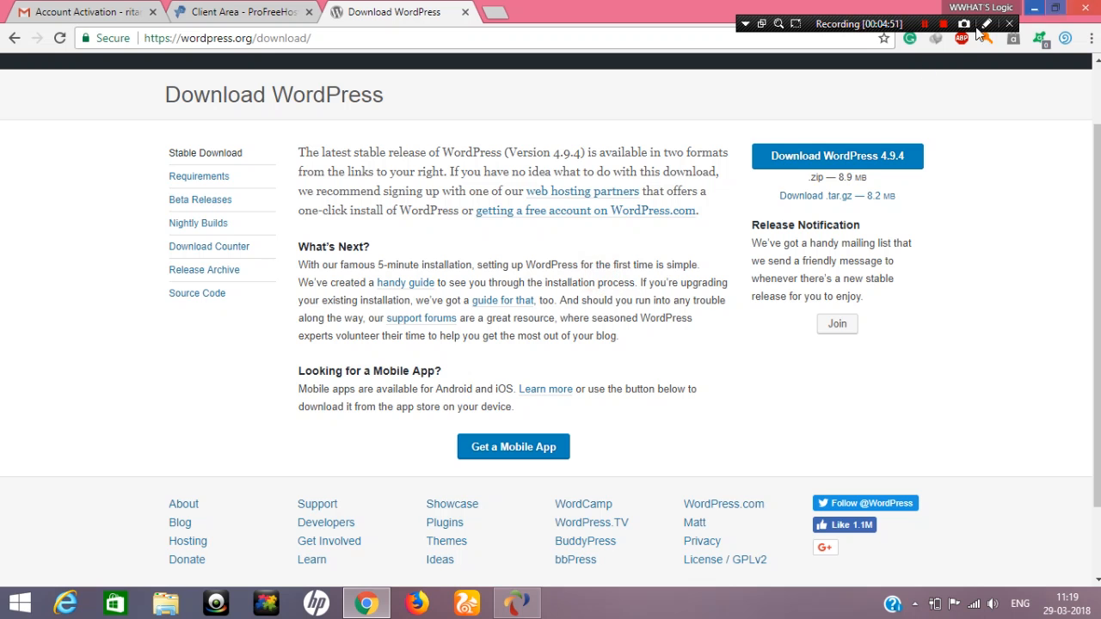
# Minimize the browser and open the wordpress-4.9.2.zip archive from the desktop in 7-Zip
pyautogui.click(1036, 7)
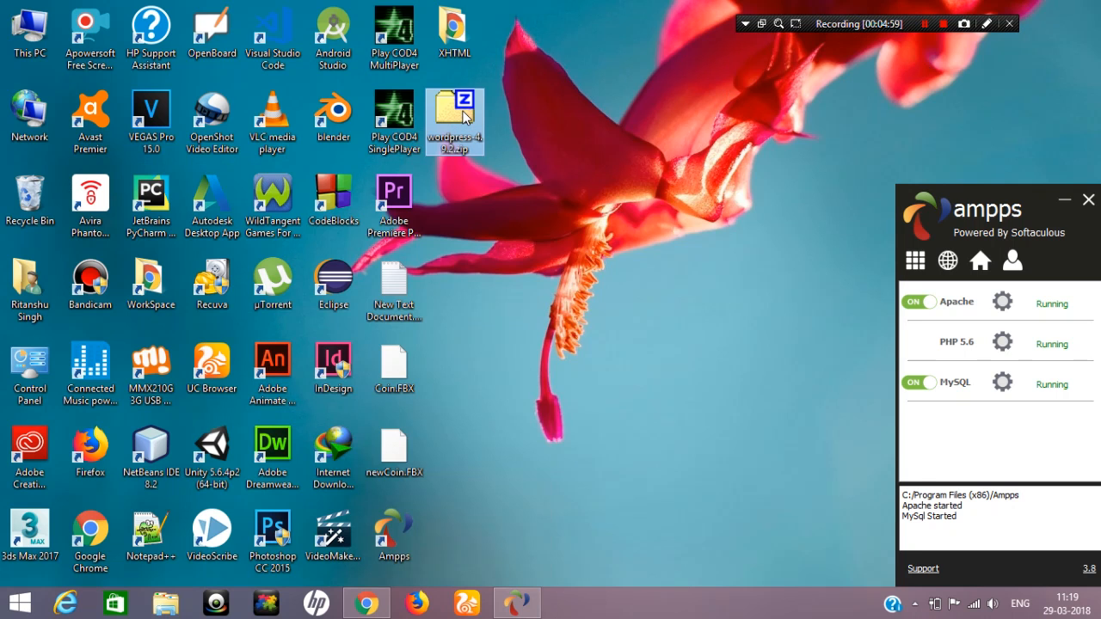
pyautogui.rightClick(546, 102)
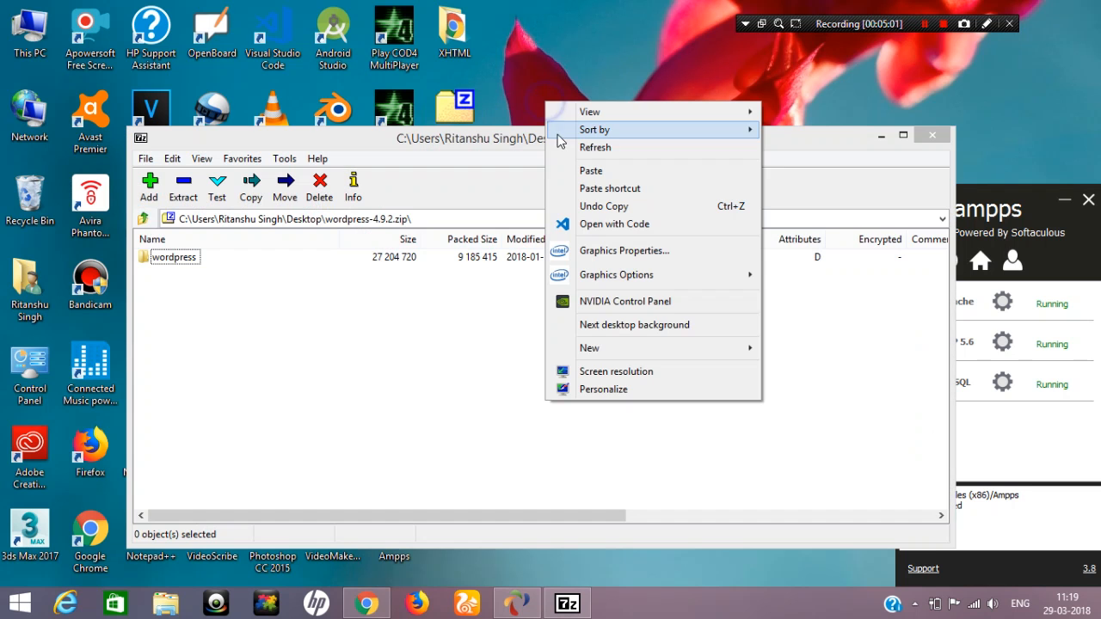
pyautogui.click(565, 154)
pyautogui.moveTo(508, 145); pyautogui.dragTo(373, 2)
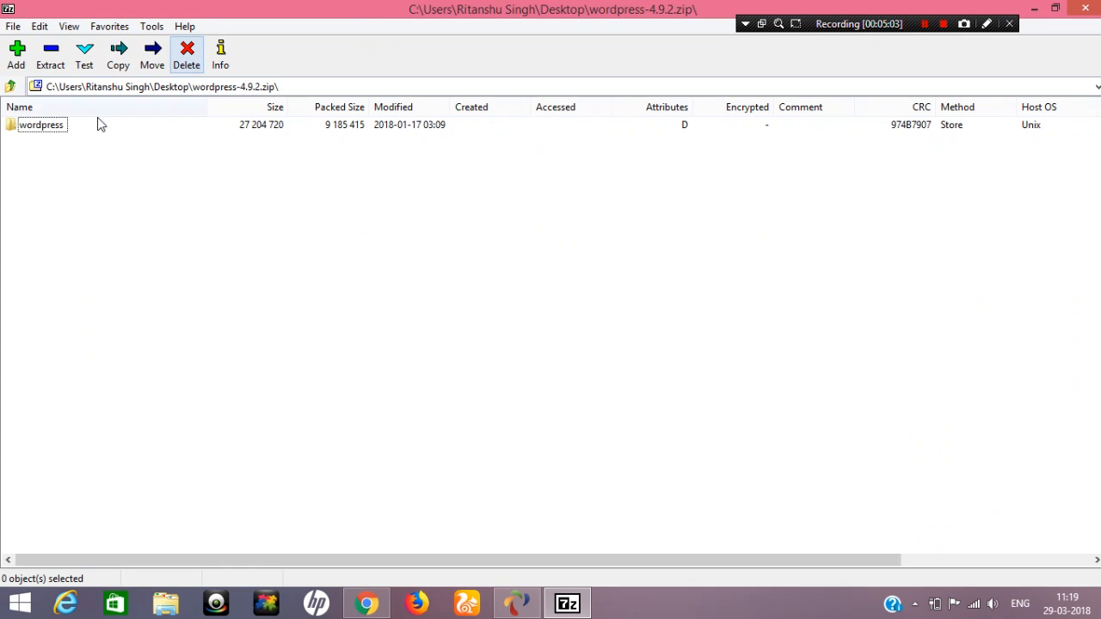
pyautogui.doubleClick(561, 9)
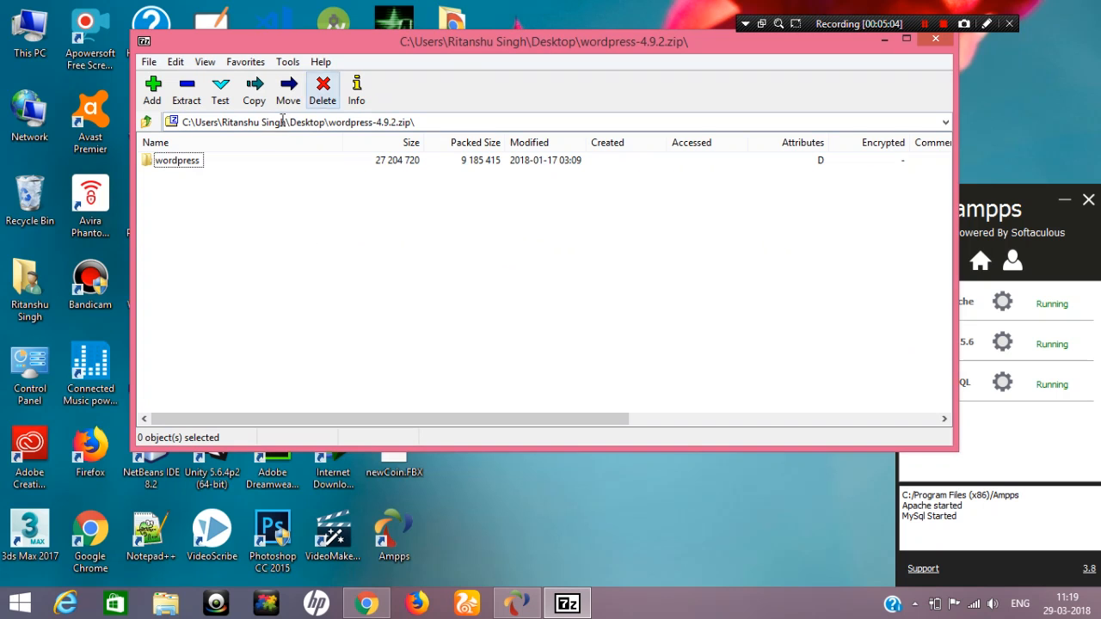
# Extract the wordpress folder from the archive to the Desktop and close the archive window
pyautogui.click(183, 166)
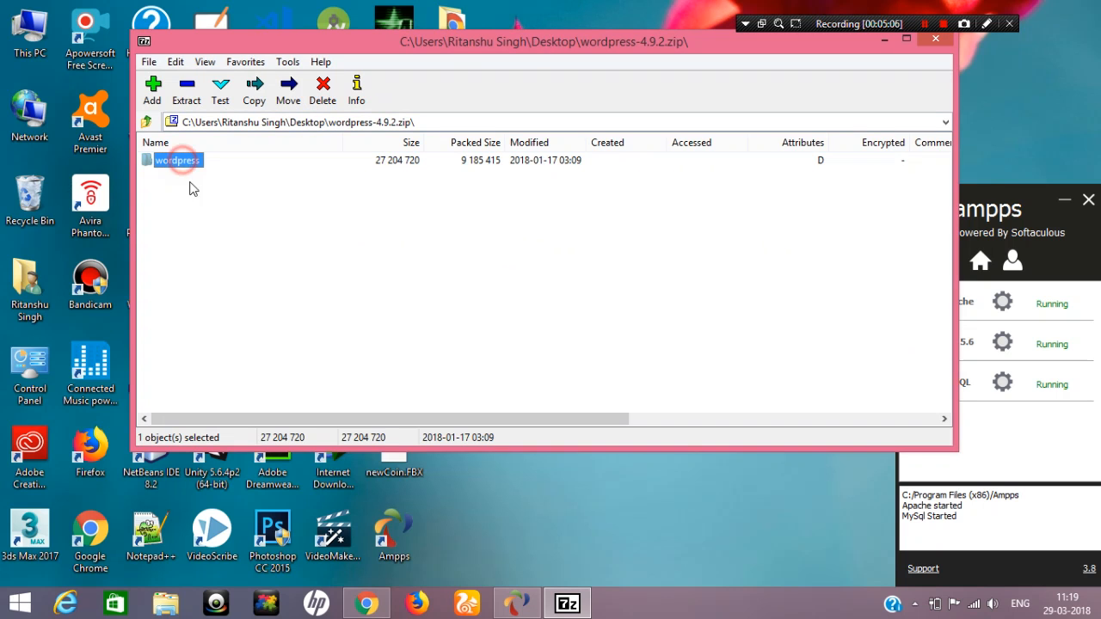
pyautogui.click(186, 90)
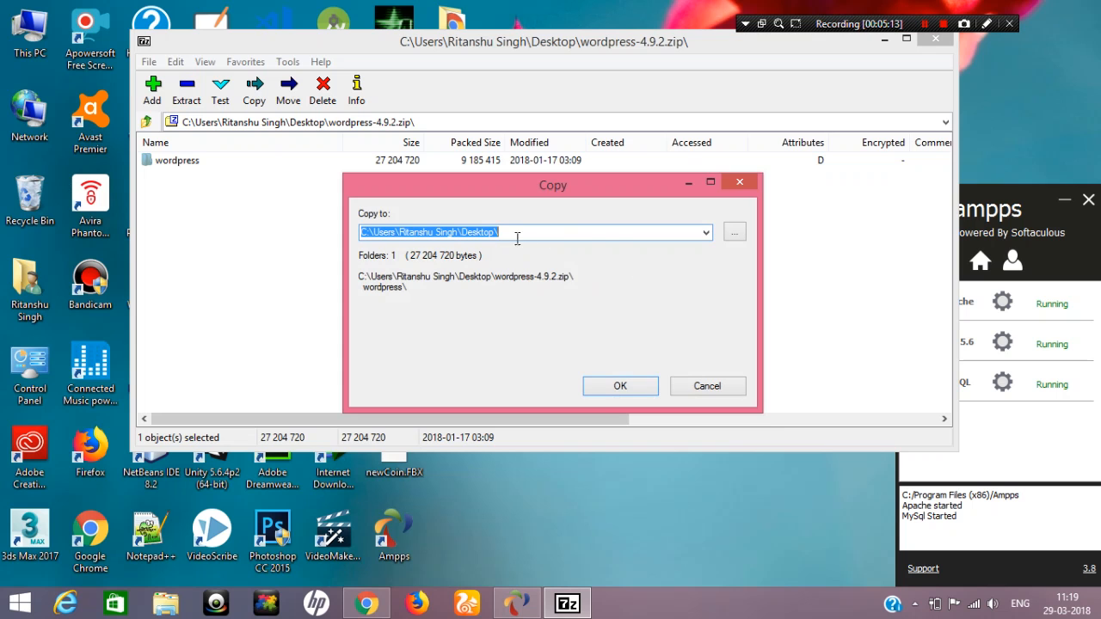
pyautogui.click(598, 401)
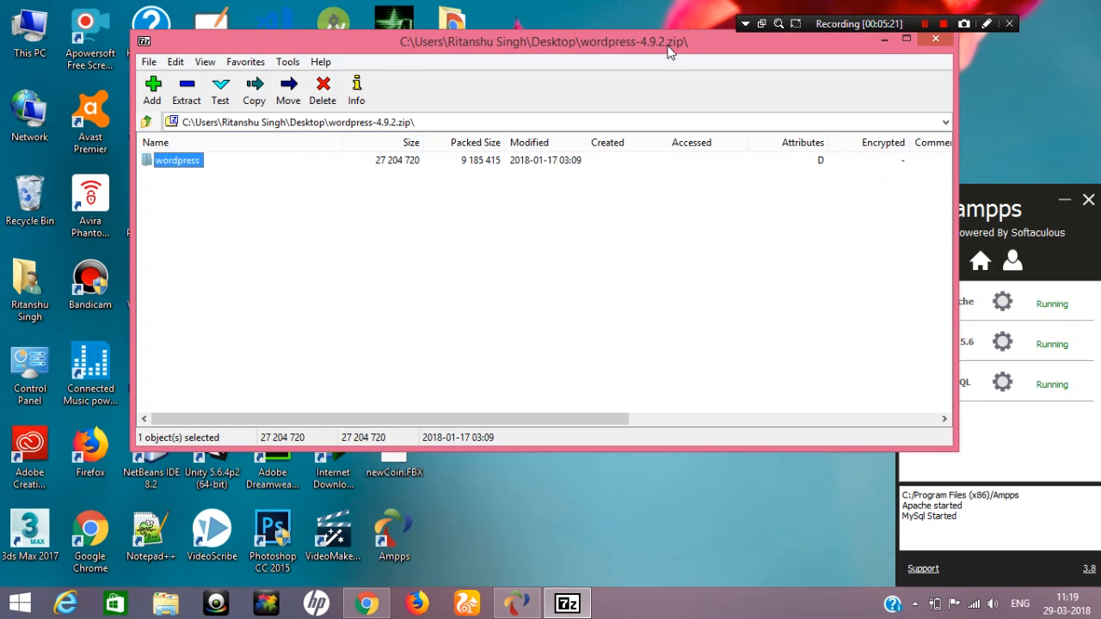
pyautogui.moveTo(676, 51); pyautogui.dragTo(579, 94)
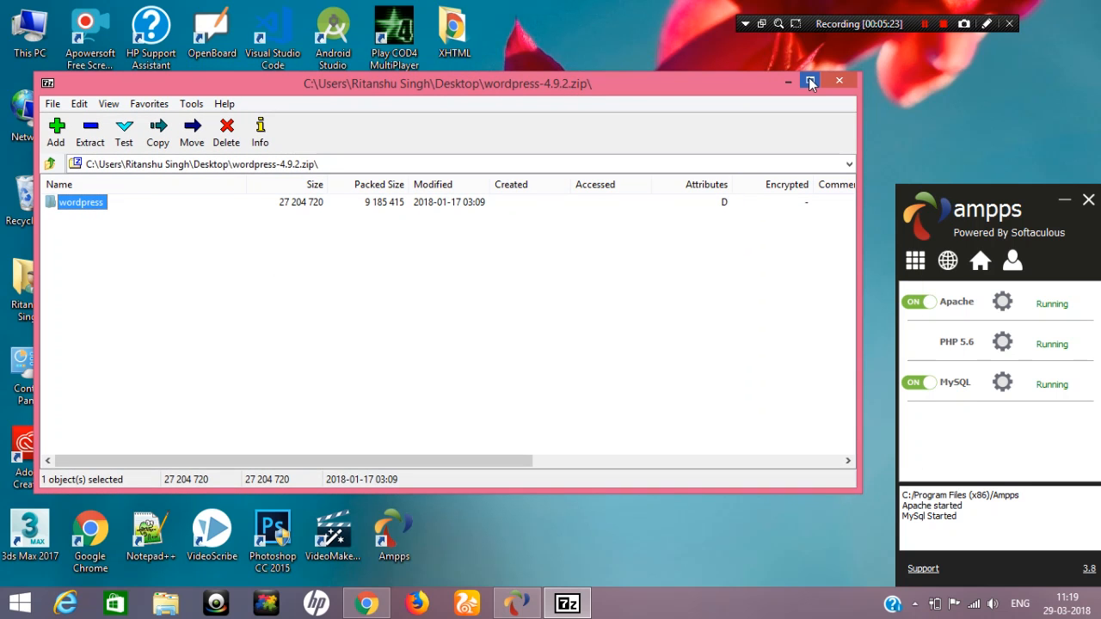
pyautogui.click(839, 81)
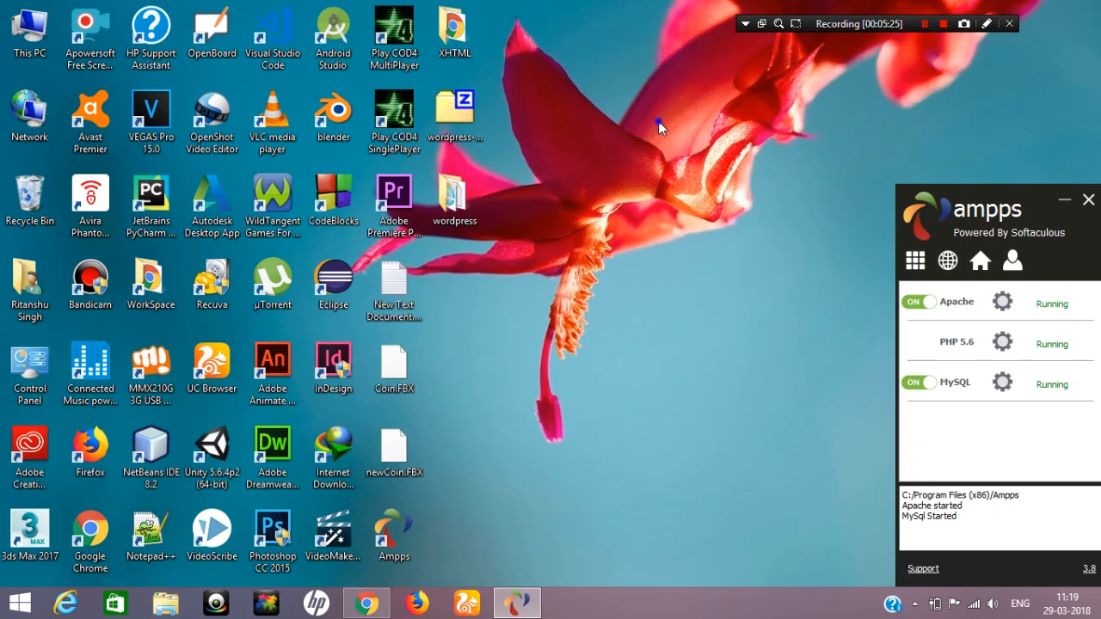
# Refresh the desktop, examine the contents of the extracted wordpress folder and close it
pyautogui.rightClick(658, 122)
pyautogui.click(708, 167)
pyautogui.doubleClick(464, 202)
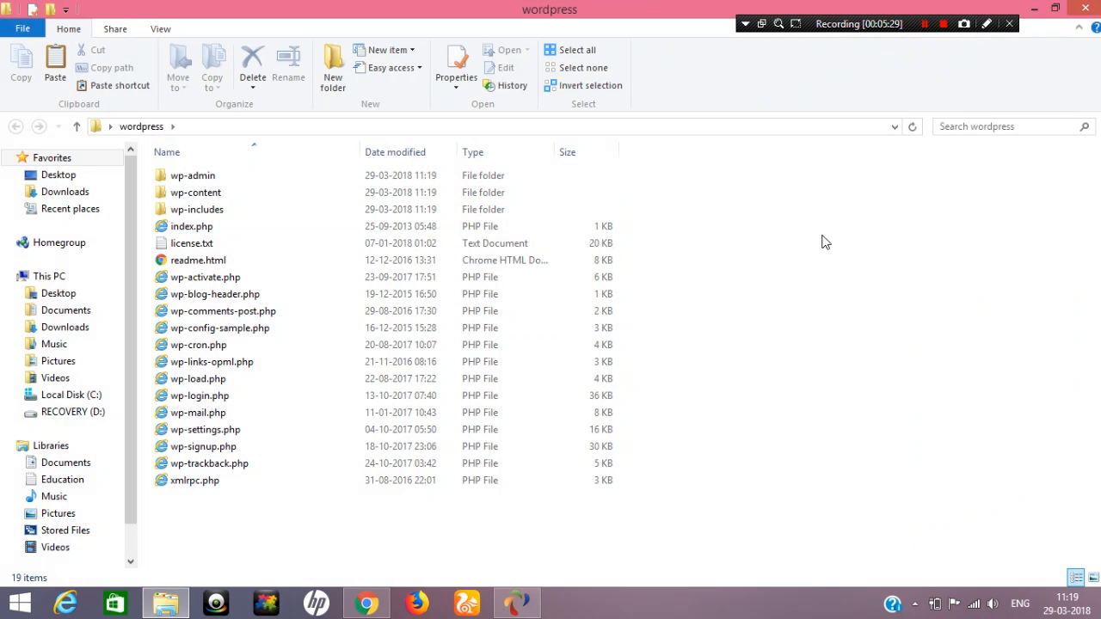
pyautogui.click(1086, 9)
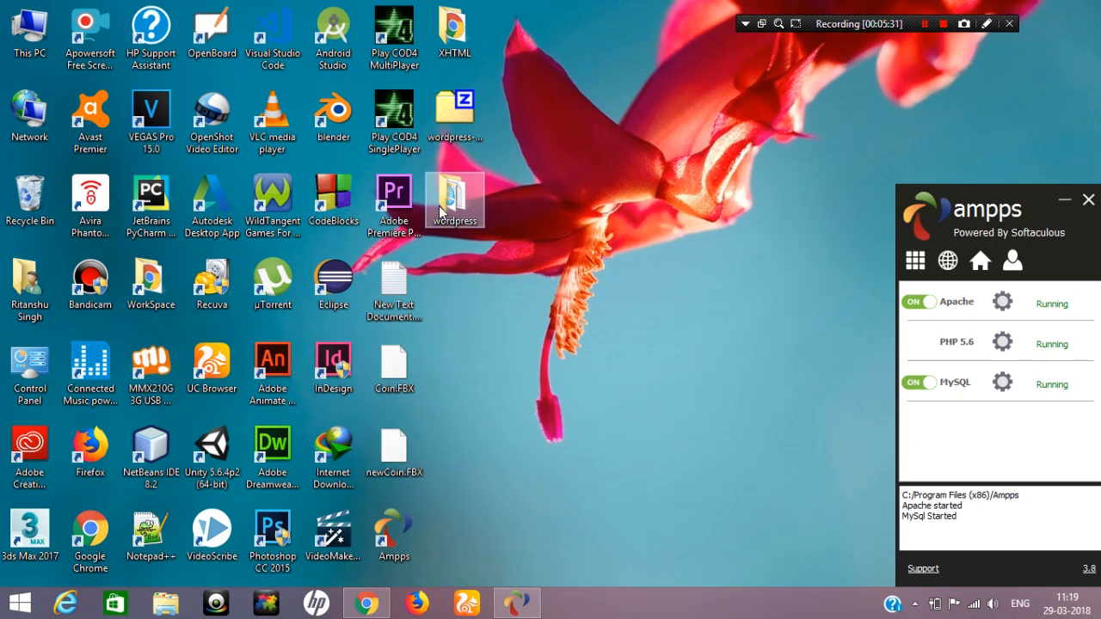
# Open the www folder of the Ampps installation under Program Files (x86) on Local Disk (C:)
pyautogui.doubleClick(29, 33)
pyautogui.doubleClick(266, 297)
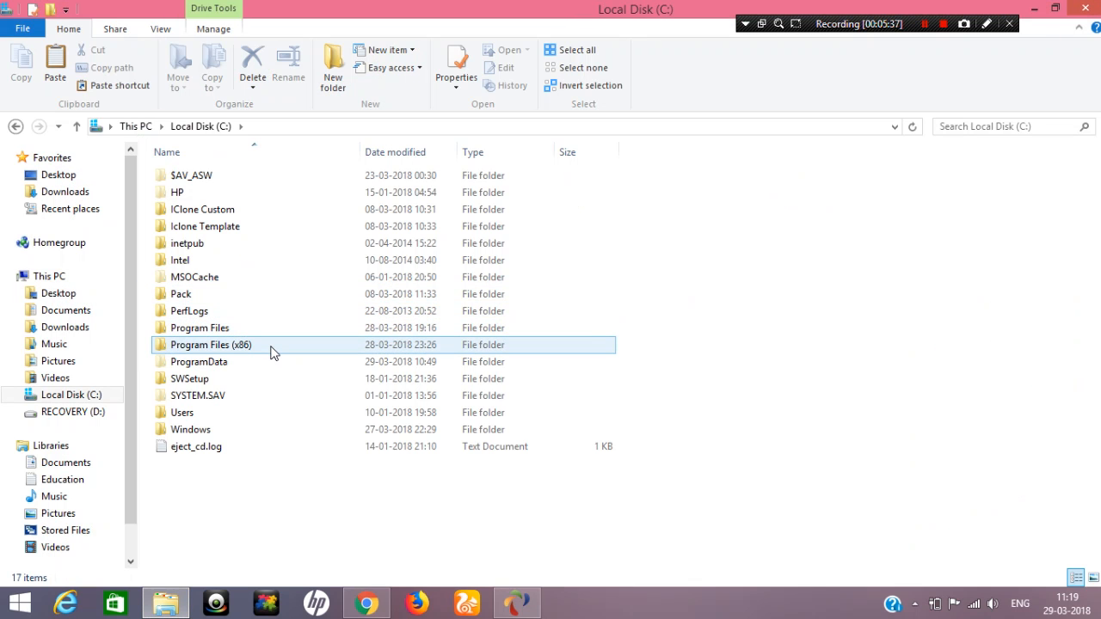
pyautogui.doubleClick(272, 353)
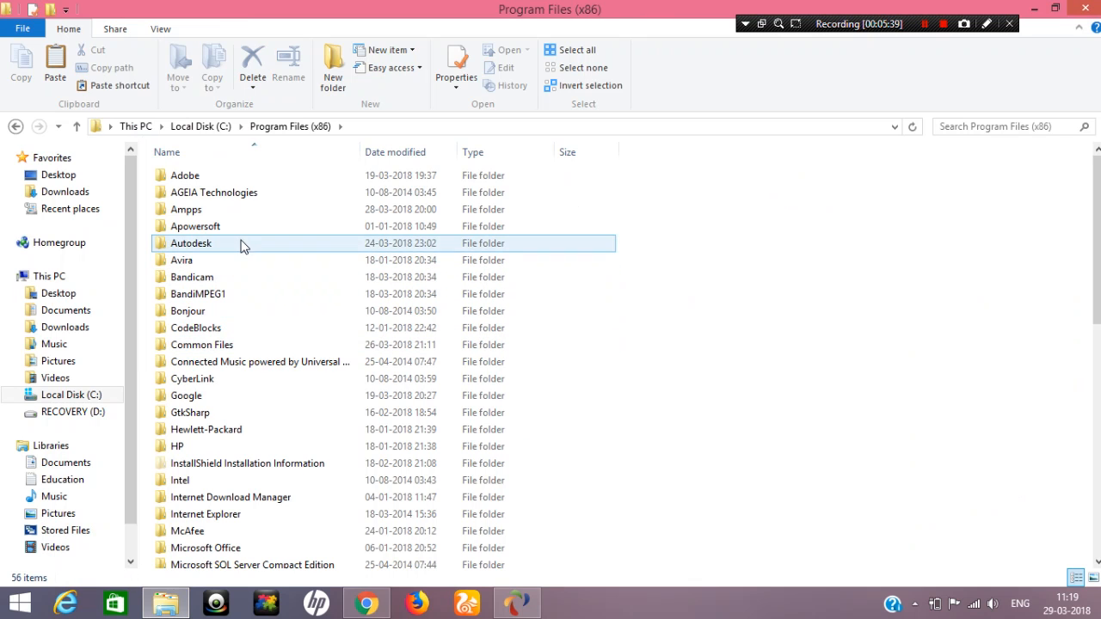
pyautogui.doubleClick(240, 213)
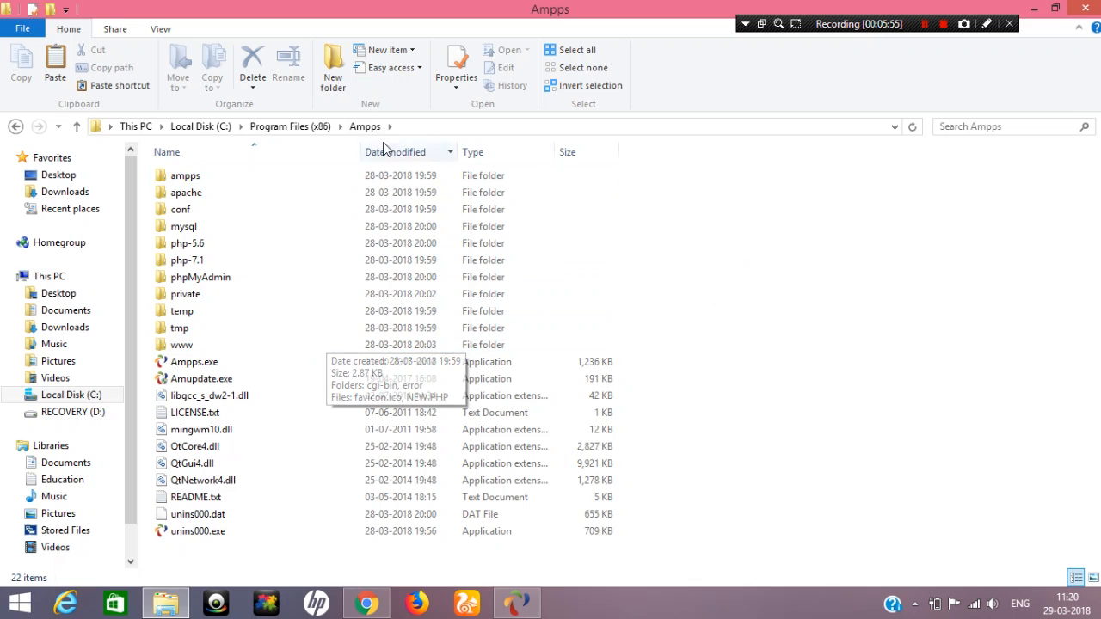
pyautogui.doubleClick(279, 344)
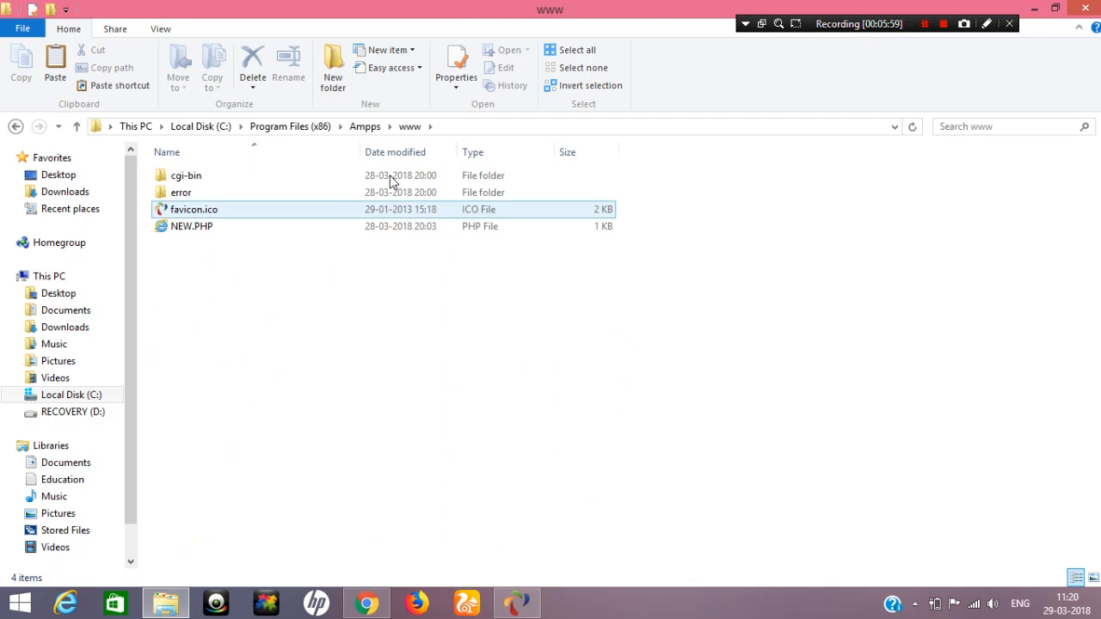
# Put the extracted wordpress folder from the desktop into the Ampps www folder and maximize the folder window
pyautogui.moveTo(504, 10); pyautogui.dragTo(549, 256)
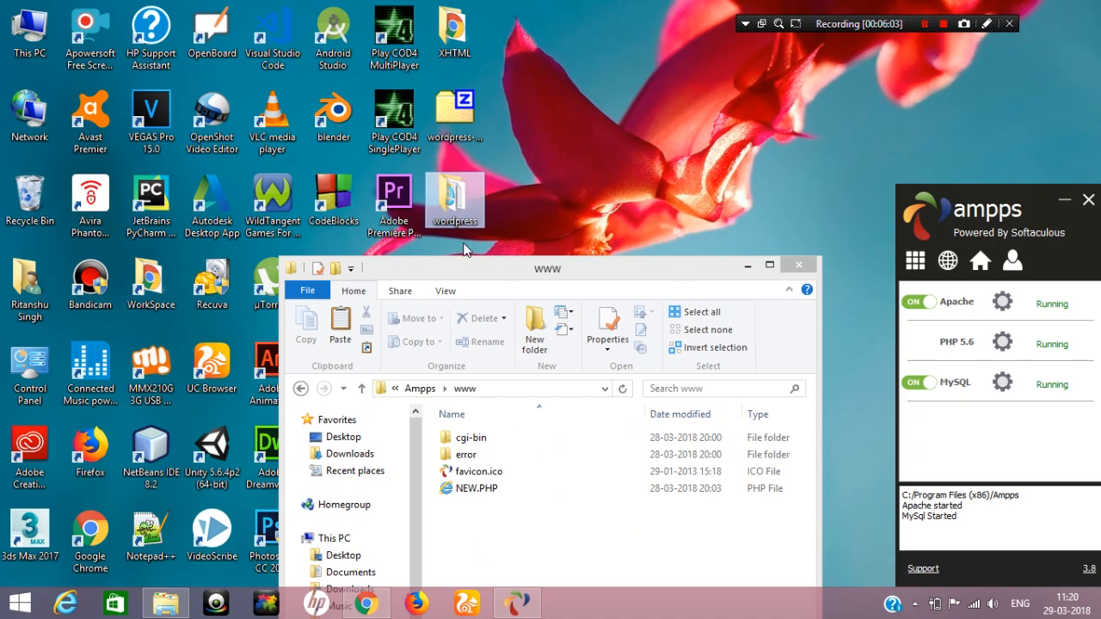
pyautogui.moveTo(457, 206); pyautogui.dragTo(542, 537)
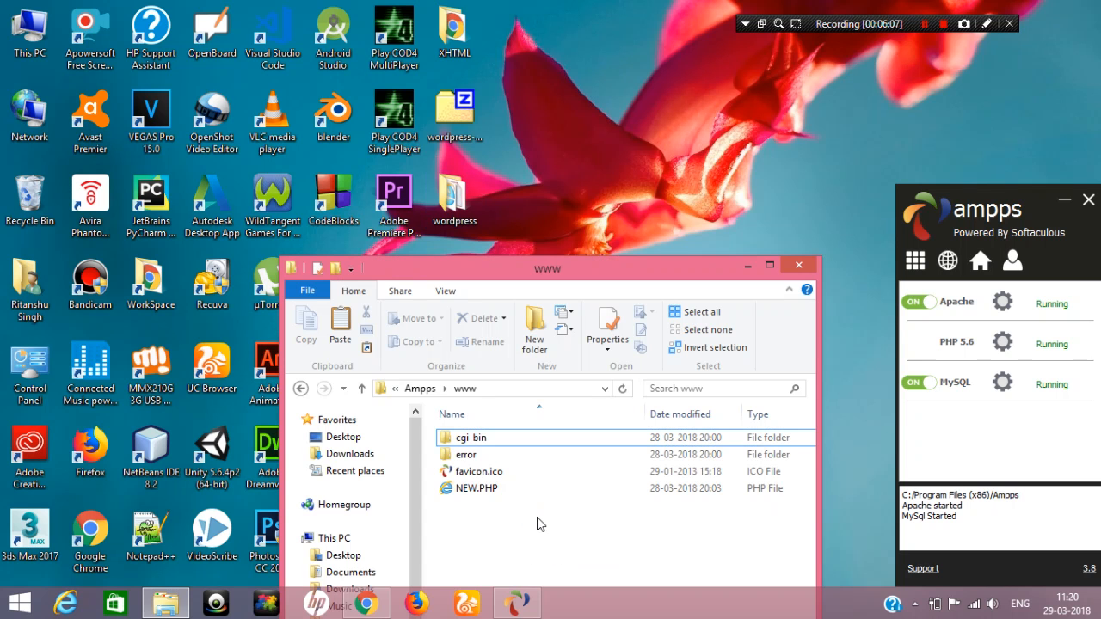
pyautogui.moveTo(550, 269); pyautogui.dragTo(404, 4)
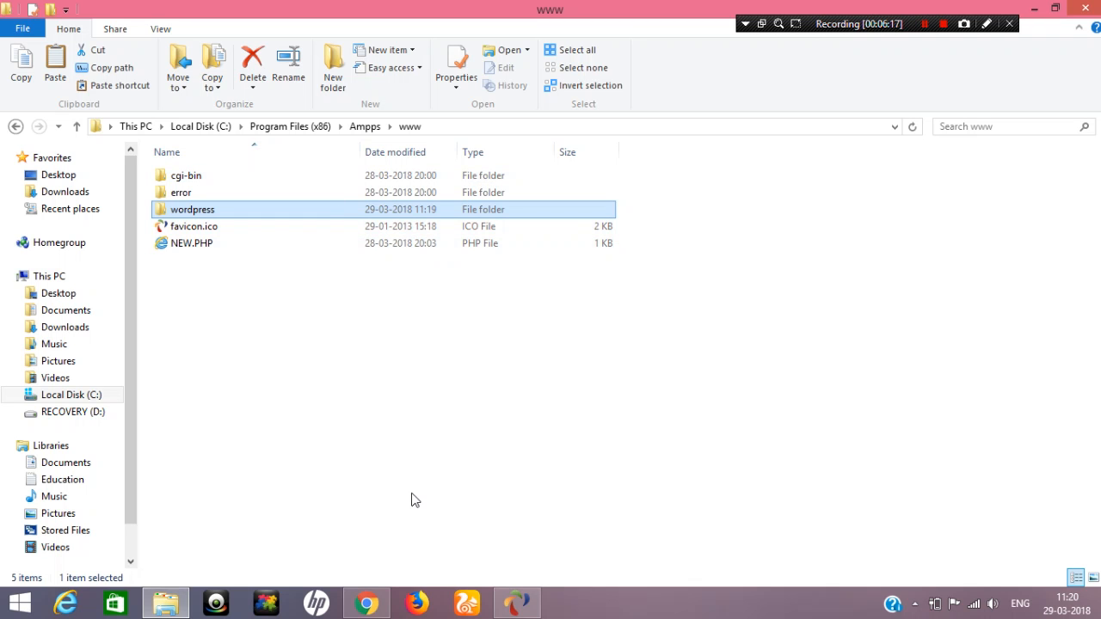
# Switch to Chrome and load localhost/wordpress in a new browser tab
pyautogui.click(367, 603)
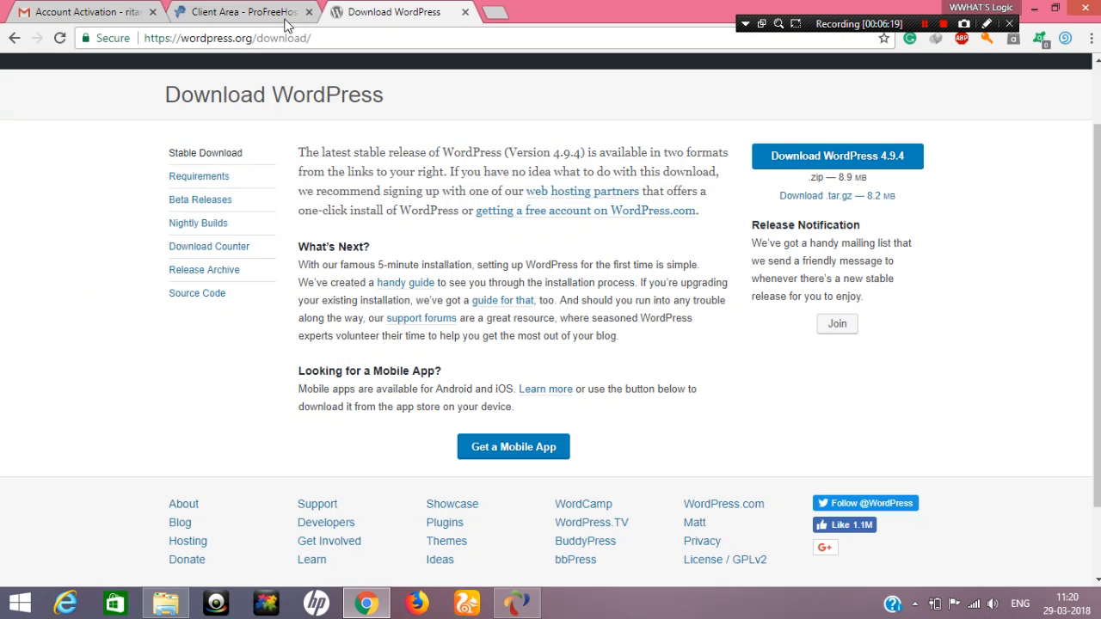
pyautogui.click(269, 8)
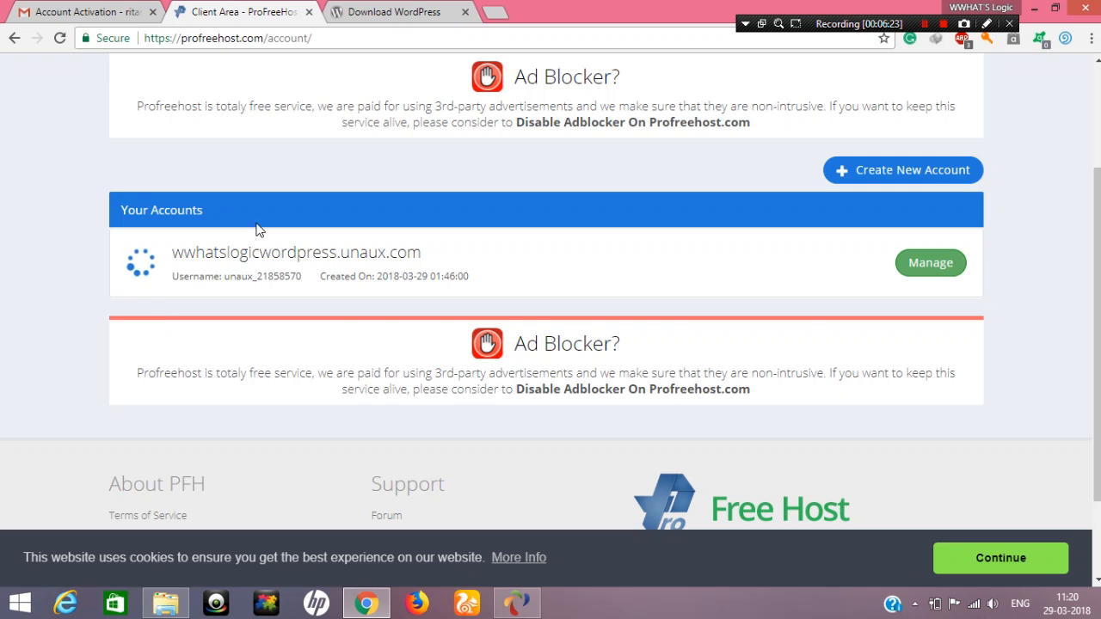
pyautogui.click(370, 8)
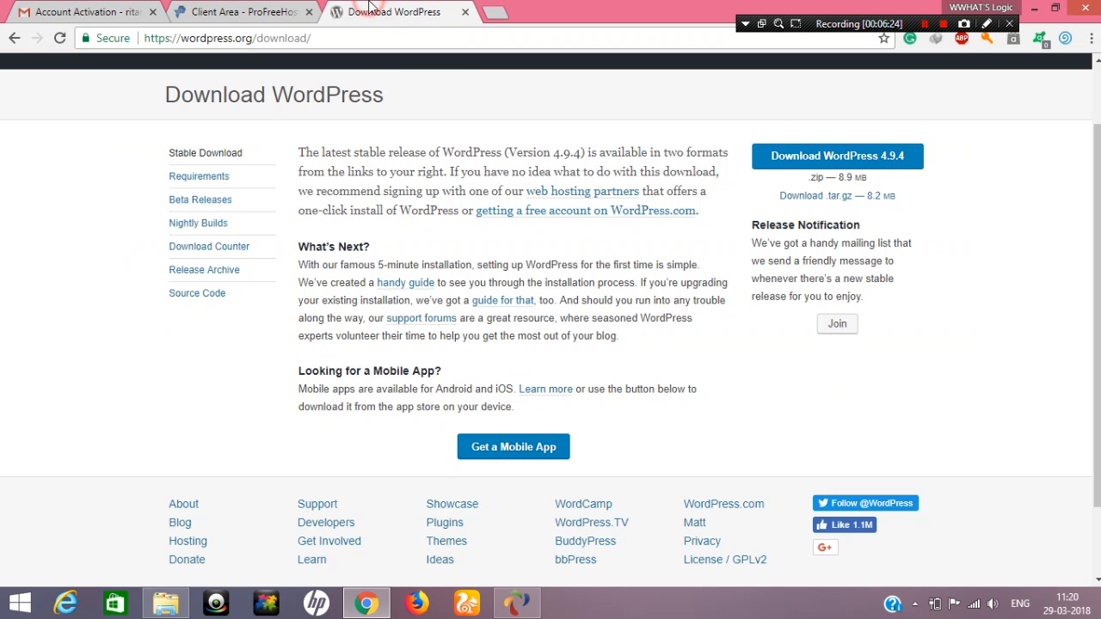
pyautogui.click(485, 14)
pyautogui.moveTo(622, 8); pyautogui.dragTo(649, 3)
pyautogui.moveTo(755, 4); pyautogui.dragTo(267, 3)
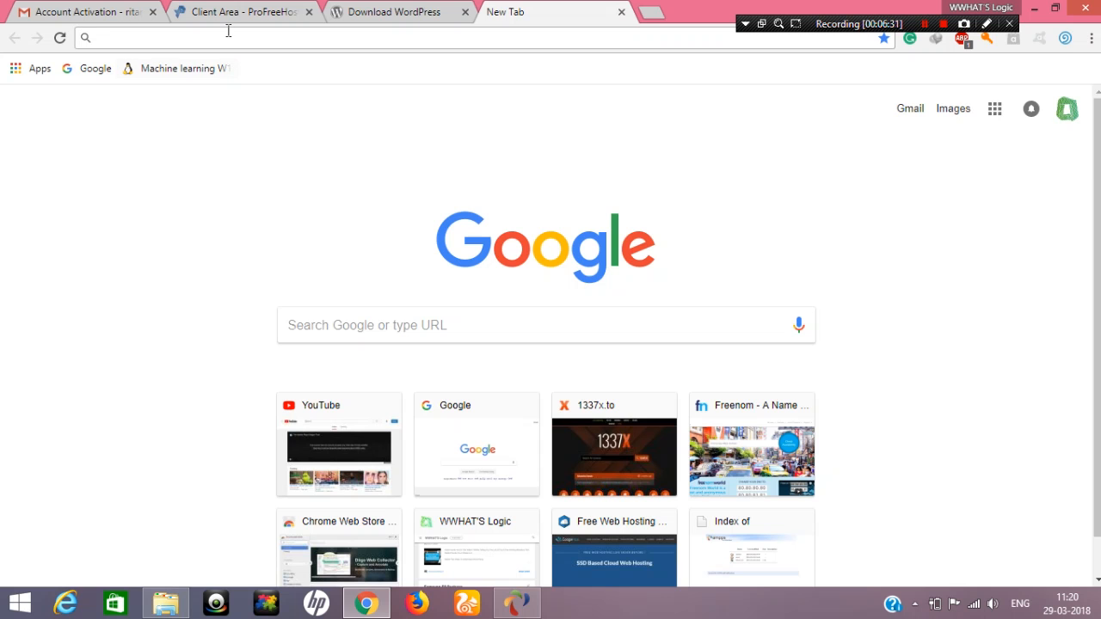
pyautogui.write('local')
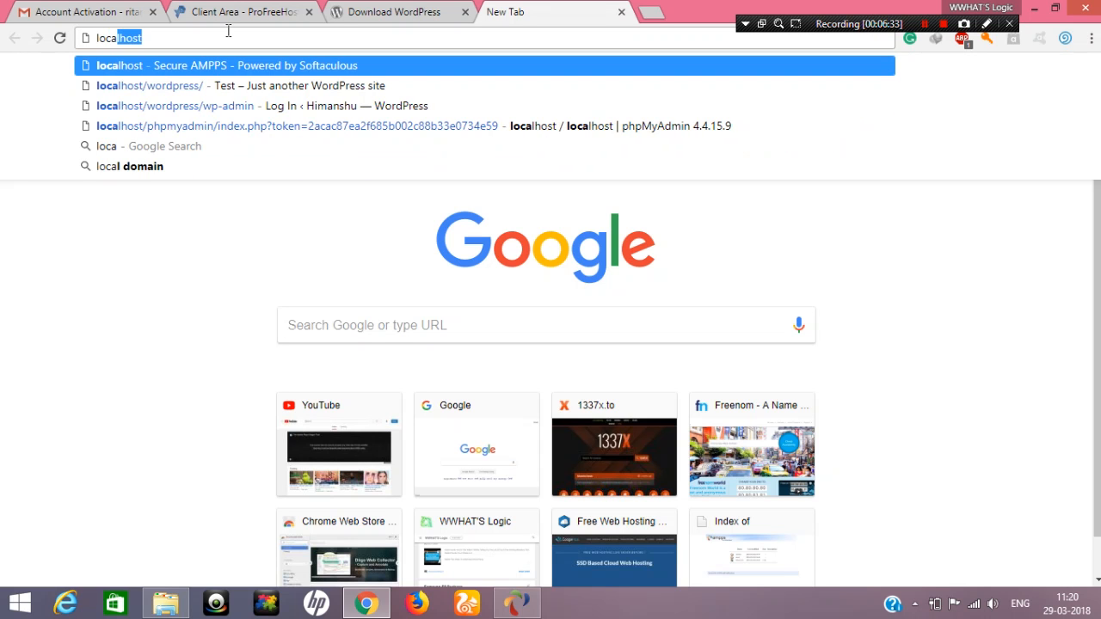
pyautogui.write('host')
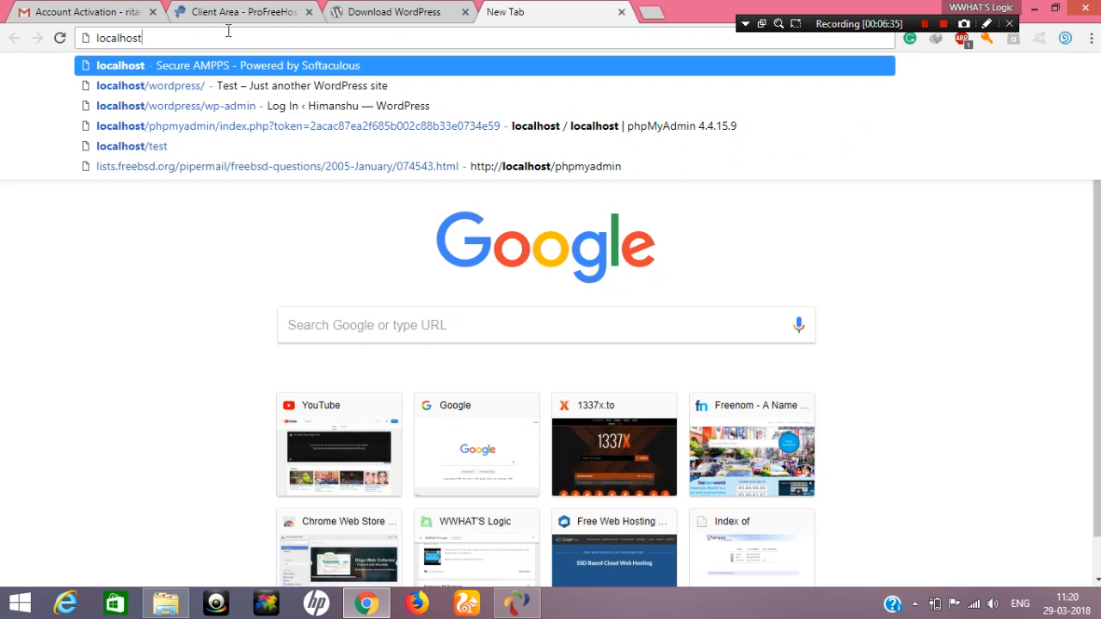
pyautogui.write('/wo')
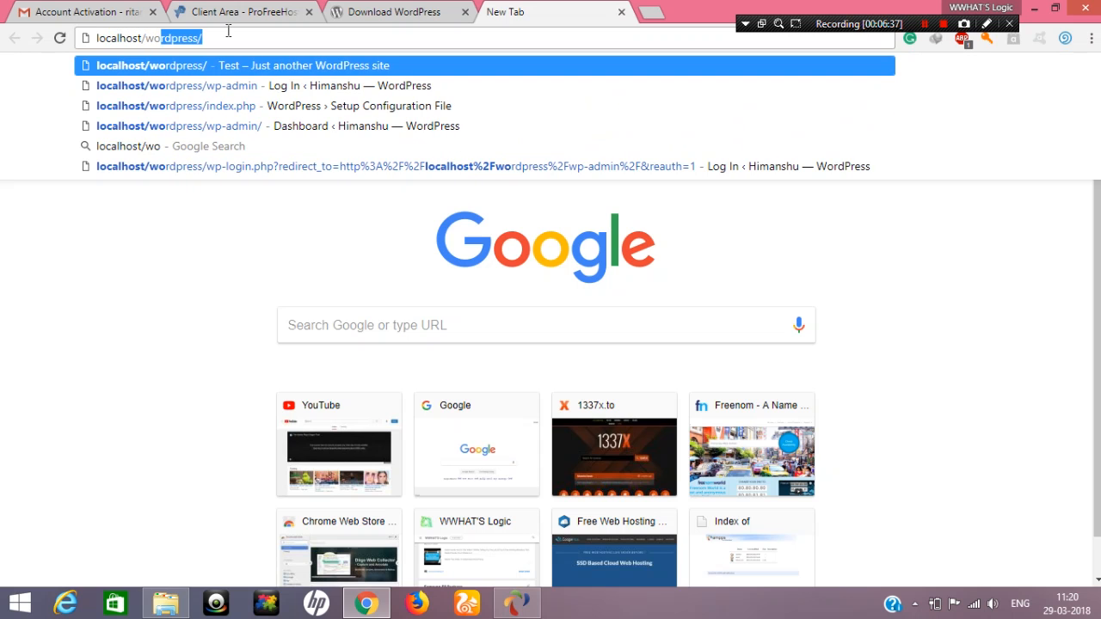
pyautogui.write('rdpre')
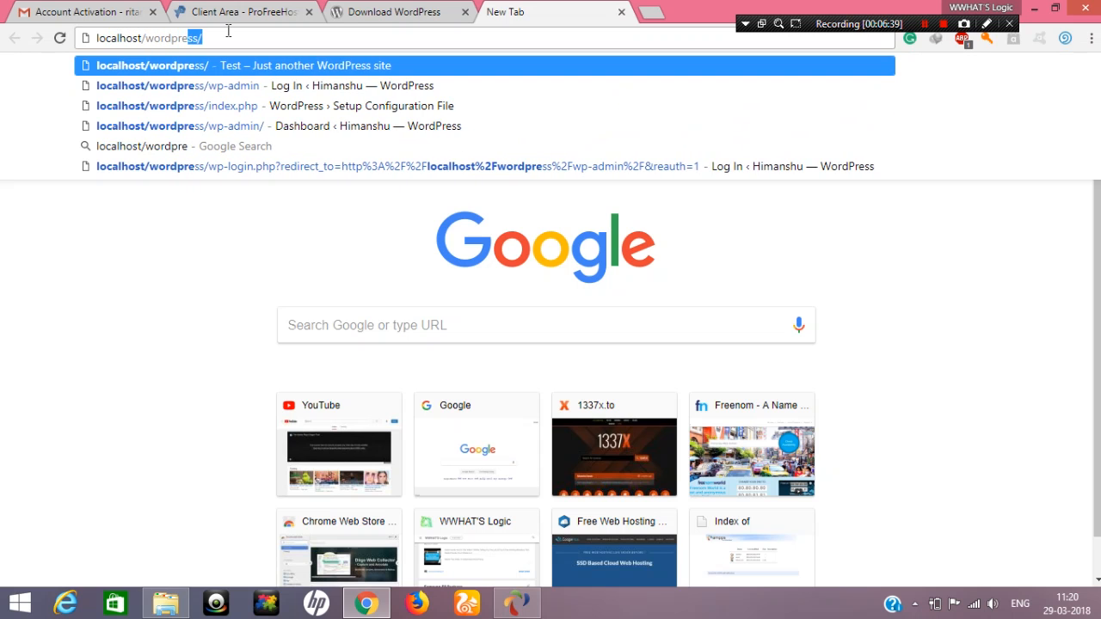
pyautogui.write('ss')
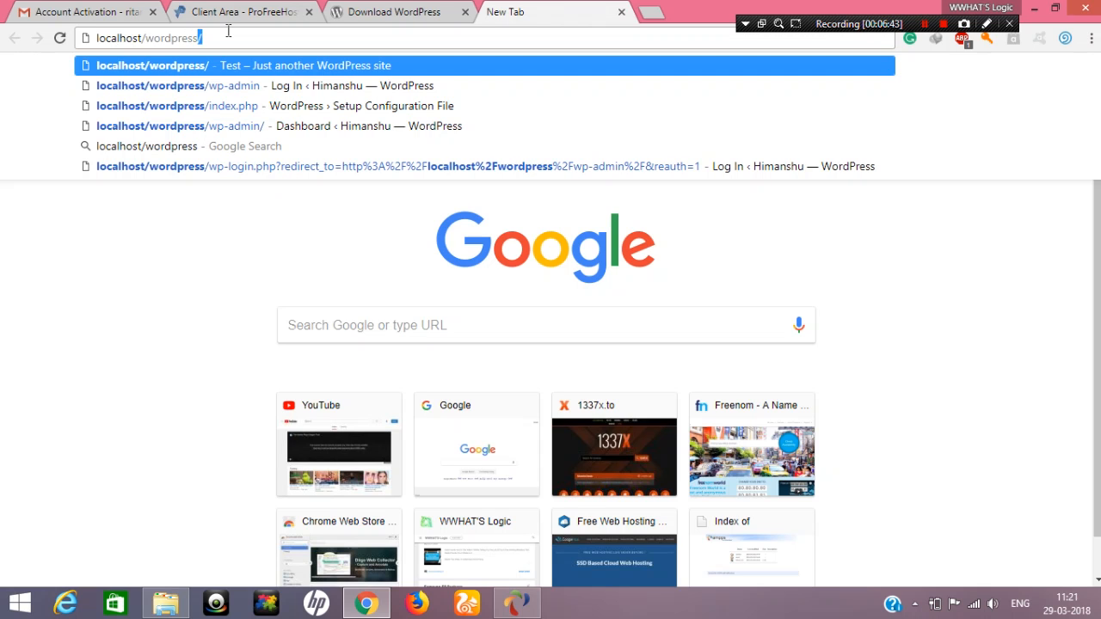
pyautogui.press('Return')
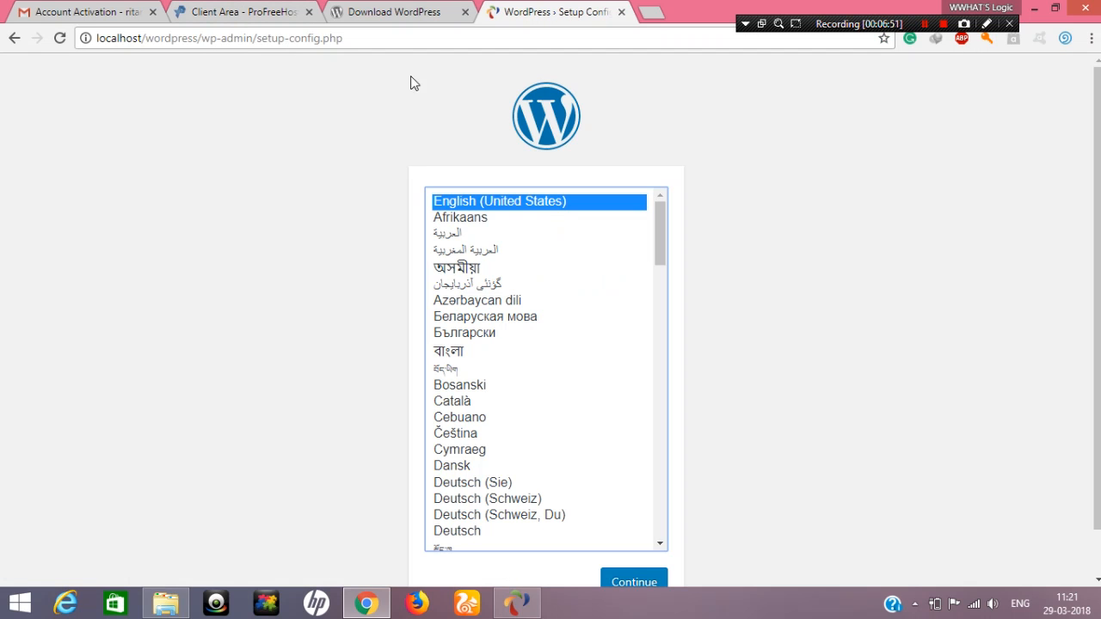
# Look through the setup page's language list and check the localhost part of its address
pyautogui.scroll(-6, 594, 284)
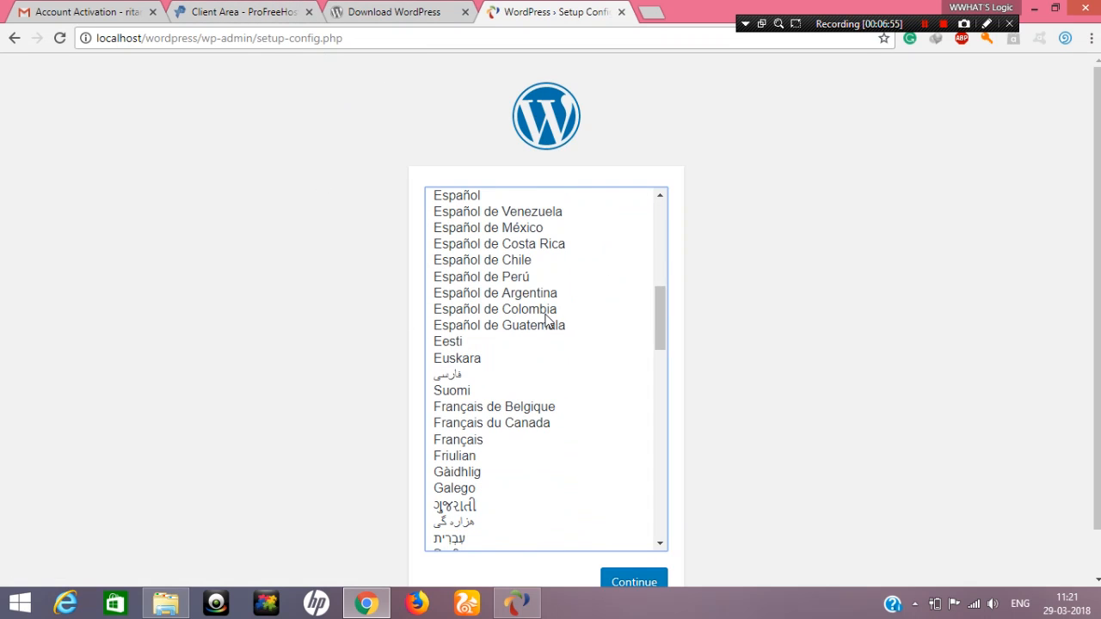
pyautogui.scroll(3, 548, 326)
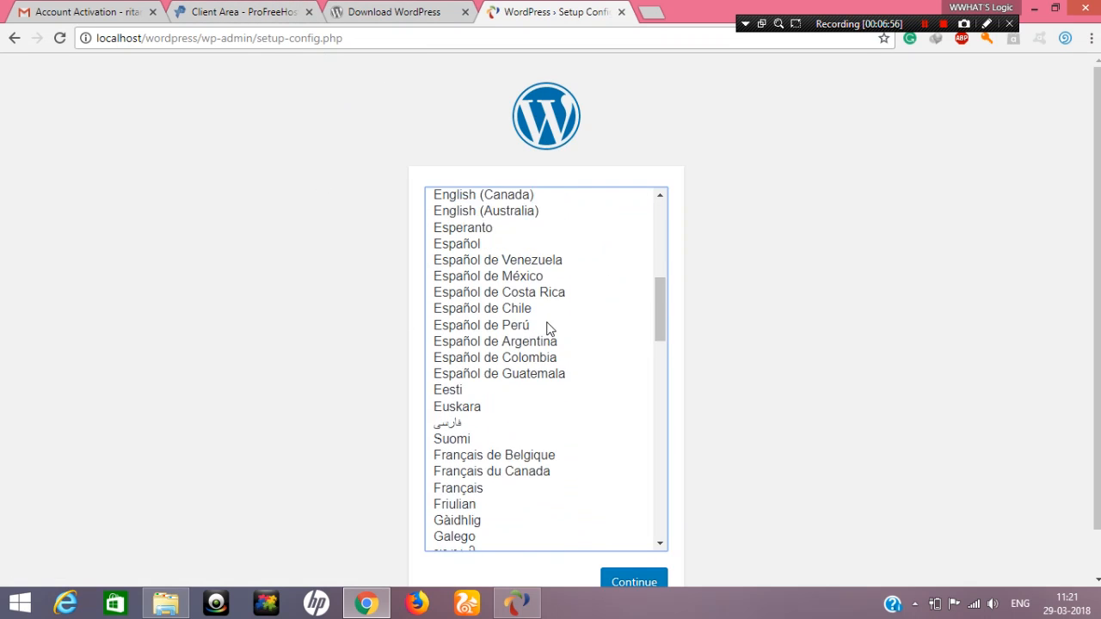
pyautogui.click(118, 42)
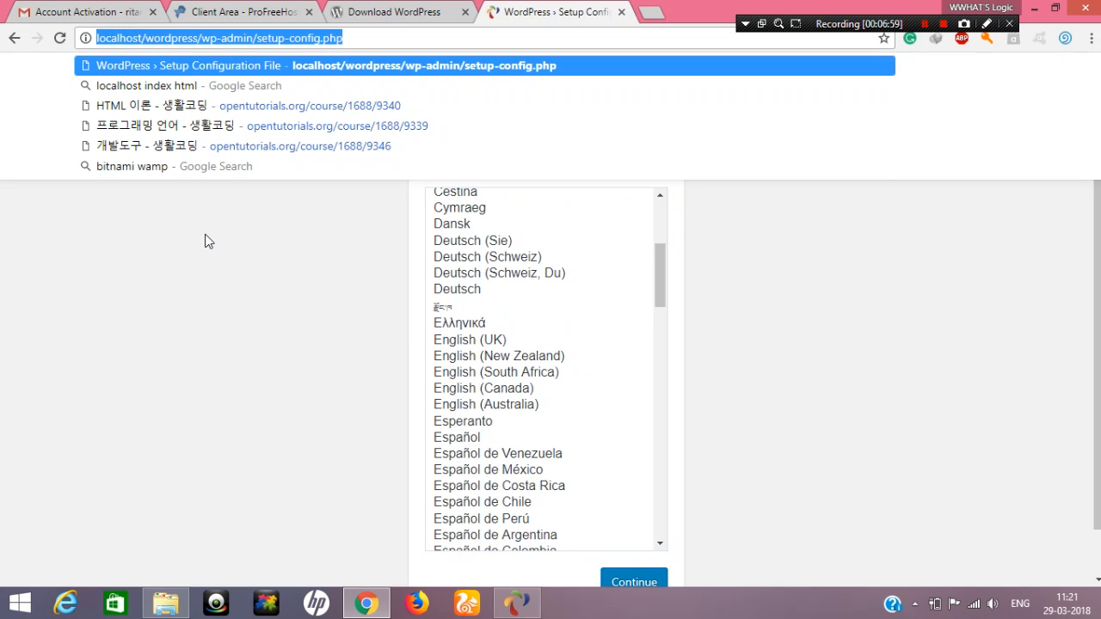
pyautogui.click(206, 238)
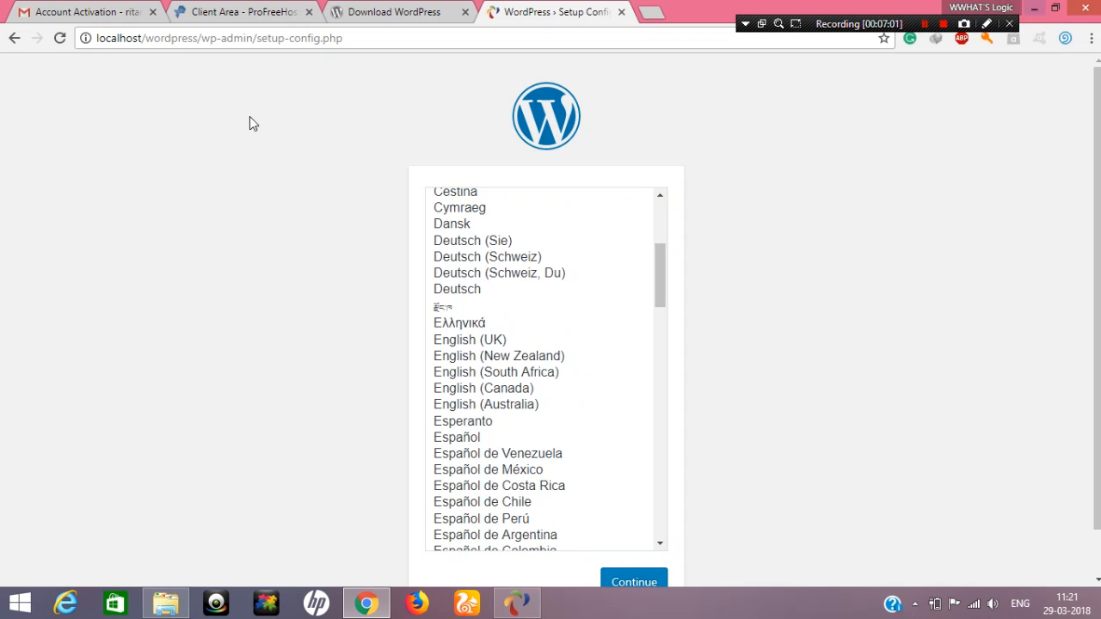
pyautogui.moveTo(98, 38); pyautogui.dragTo(146, 38)
pyautogui.click(109, 287)
# Check the Ampps server status on the desktop and browse the remaining languages on the WordPress setup page
pyautogui.click(1033, 7)
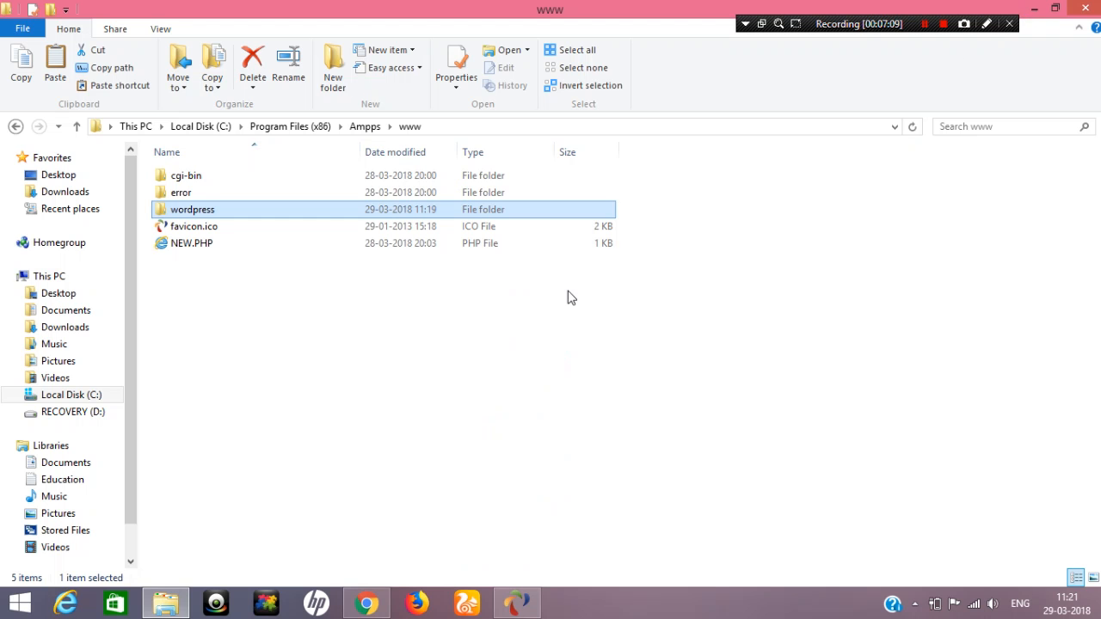
pyautogui.click(1032, 8)
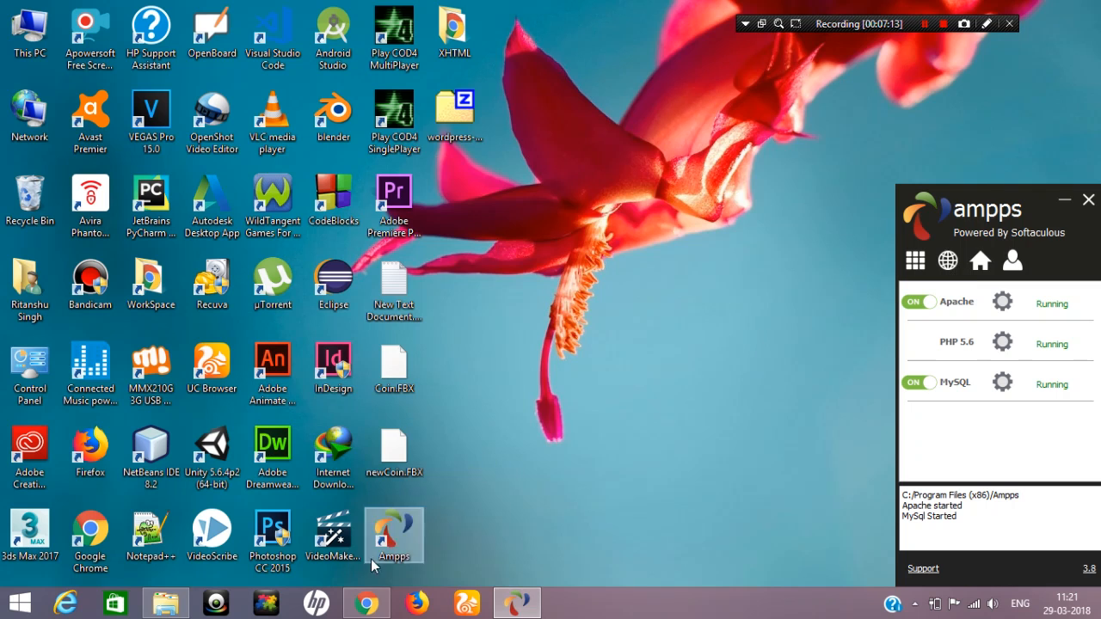
pyautogui.click(366, 603)
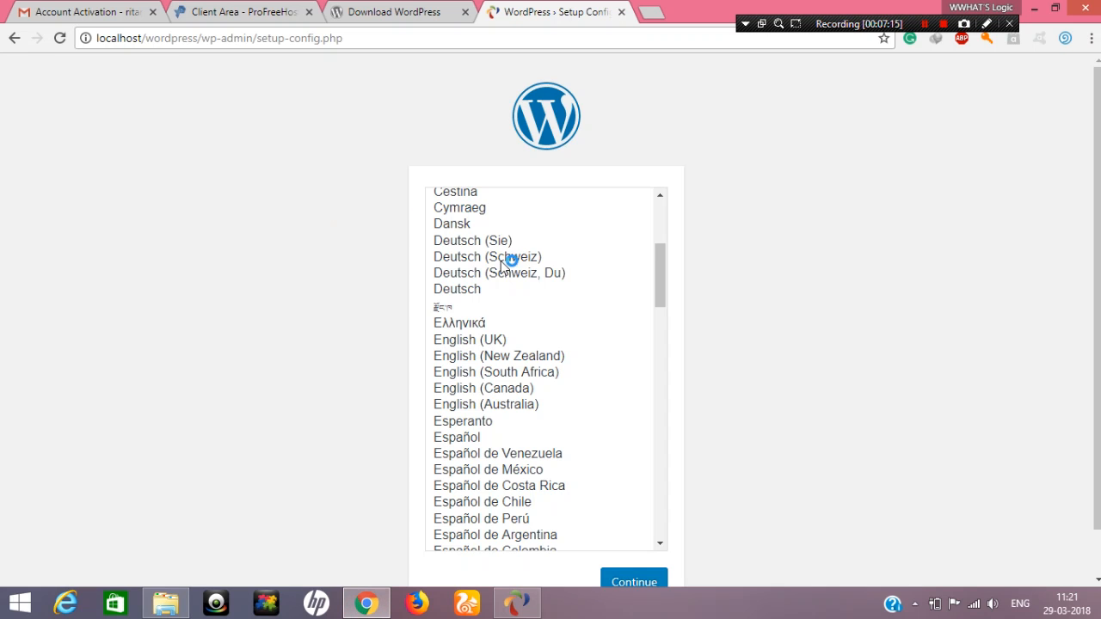
pyautogui.scroll(3, 504, 267)
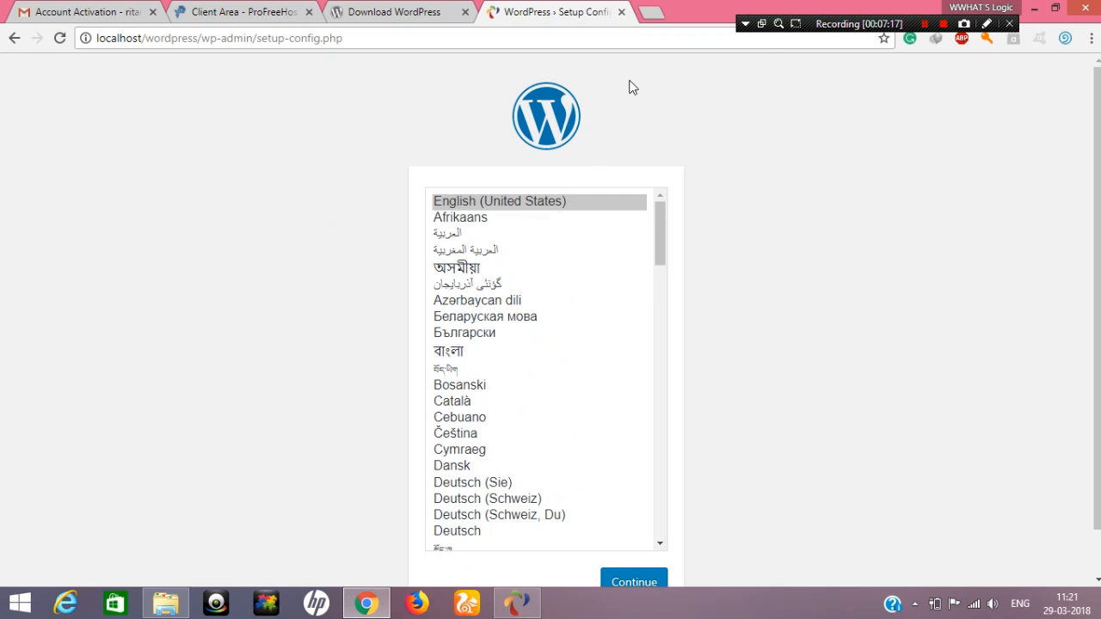
pyautogui.scroll(-10, 590, 216)
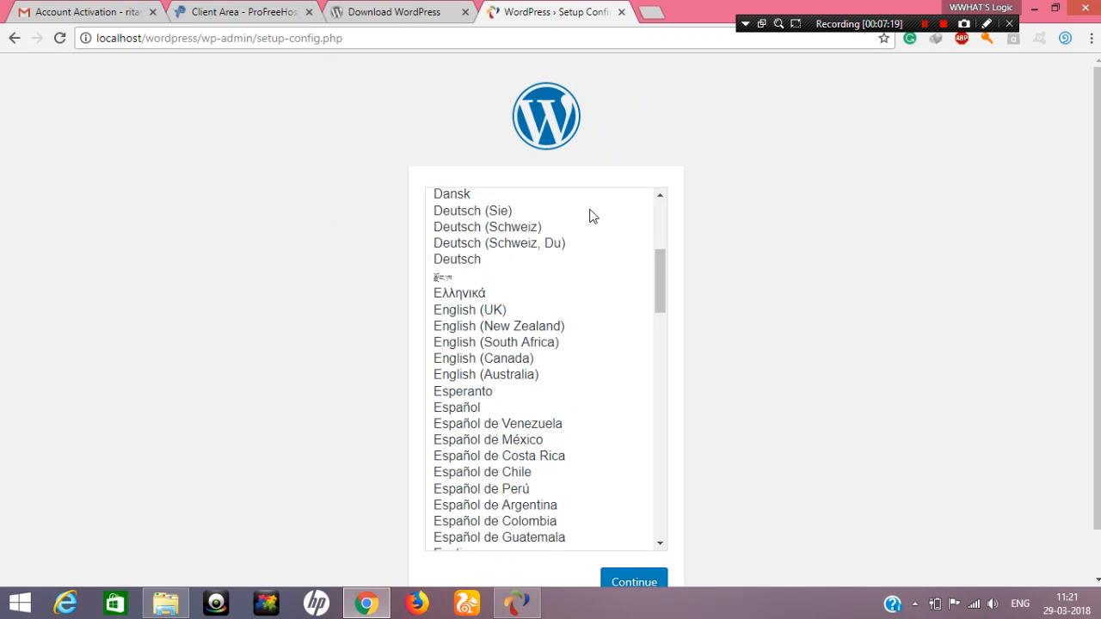
pyautogui.scroll(-5, 592, 250)
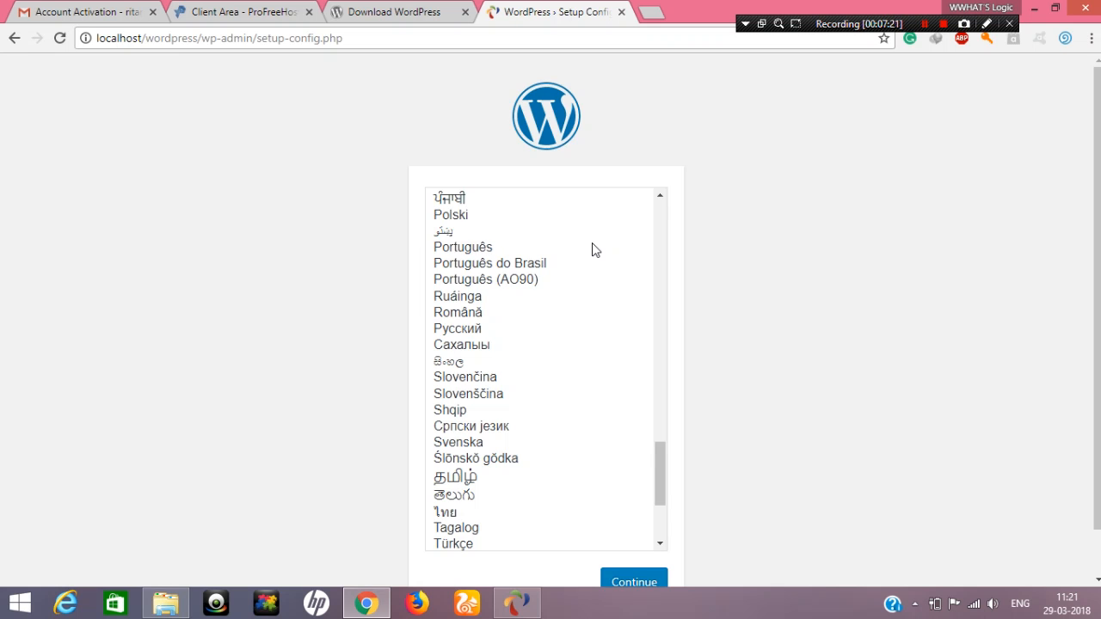
pyautogui.scroll(-3, 591, 250)
pyautogui.scroll(12, 592, 249)
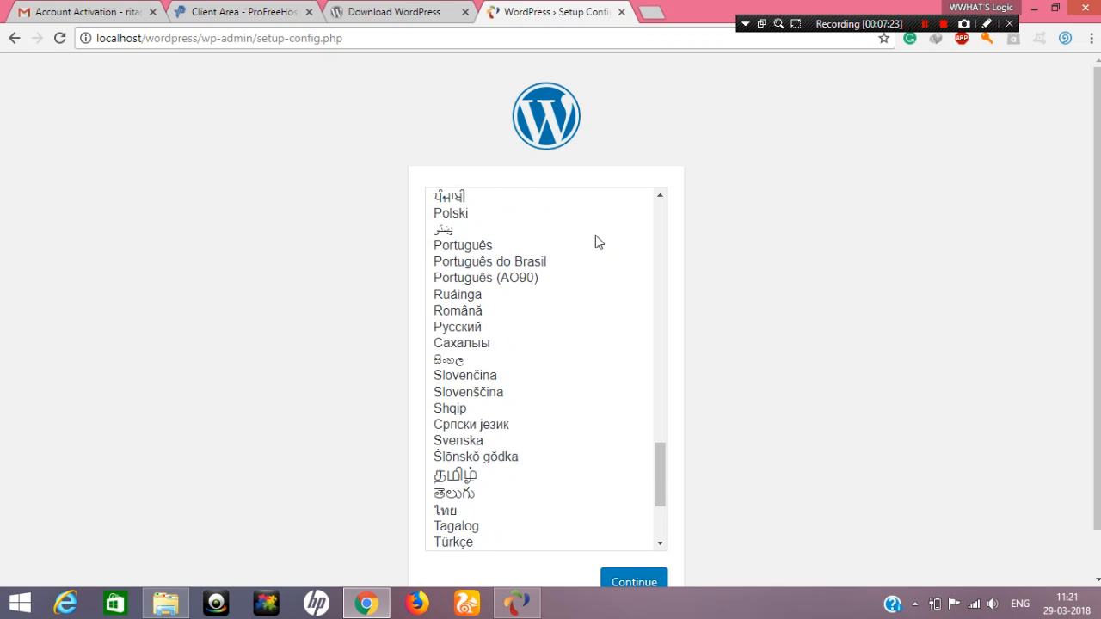
# Open localhost/phpmyadmin in a new browser tab, consulting the Ampps installation folder for the phpMyAdmin folder name
pyautogui.click(662, 17)
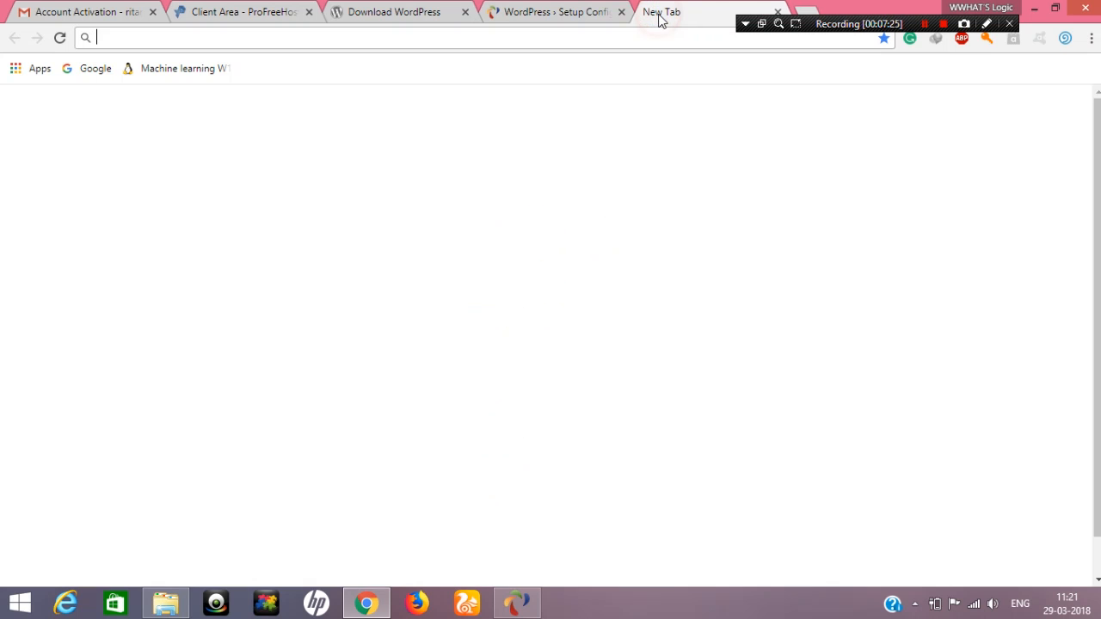
pyautogui.write('localhos')
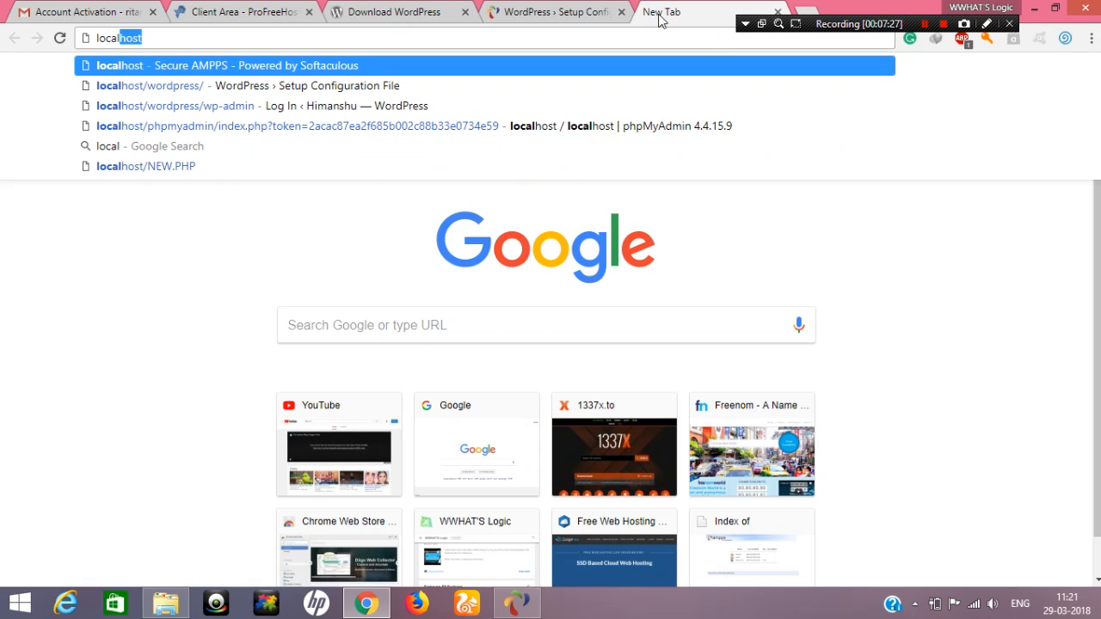
pyautogui.write('t')
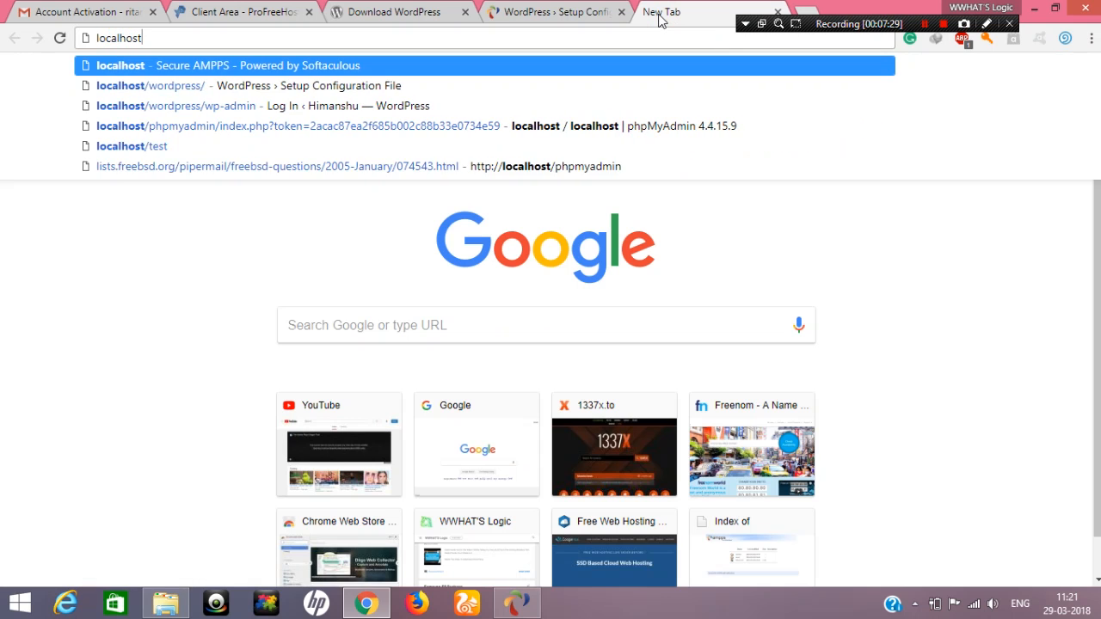
pyautogui.write('/')
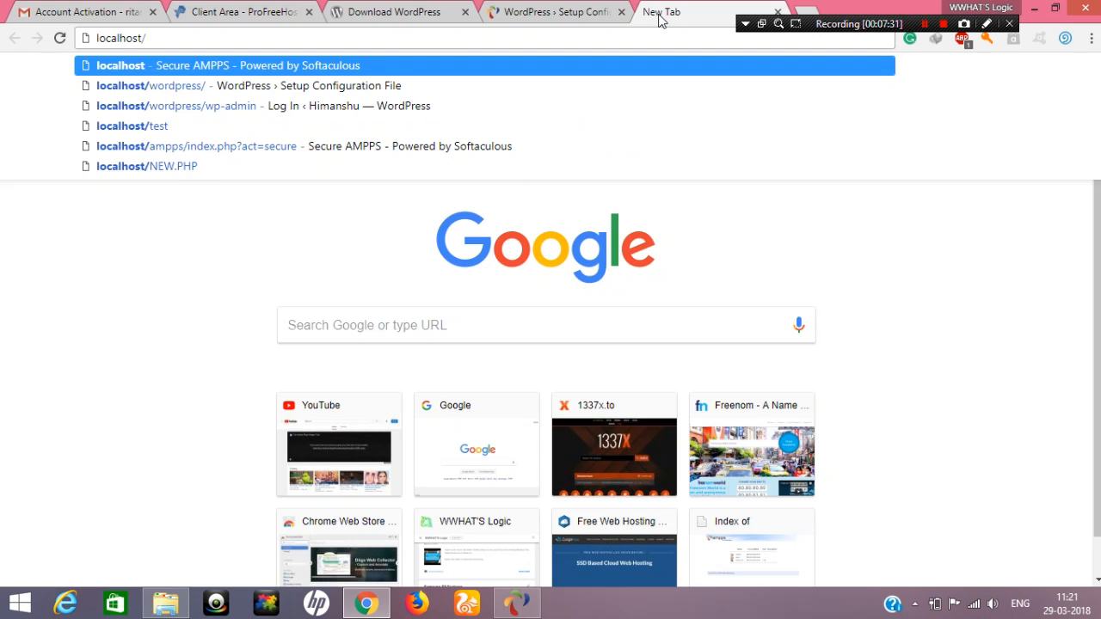
pyautogui.click(166, 603)
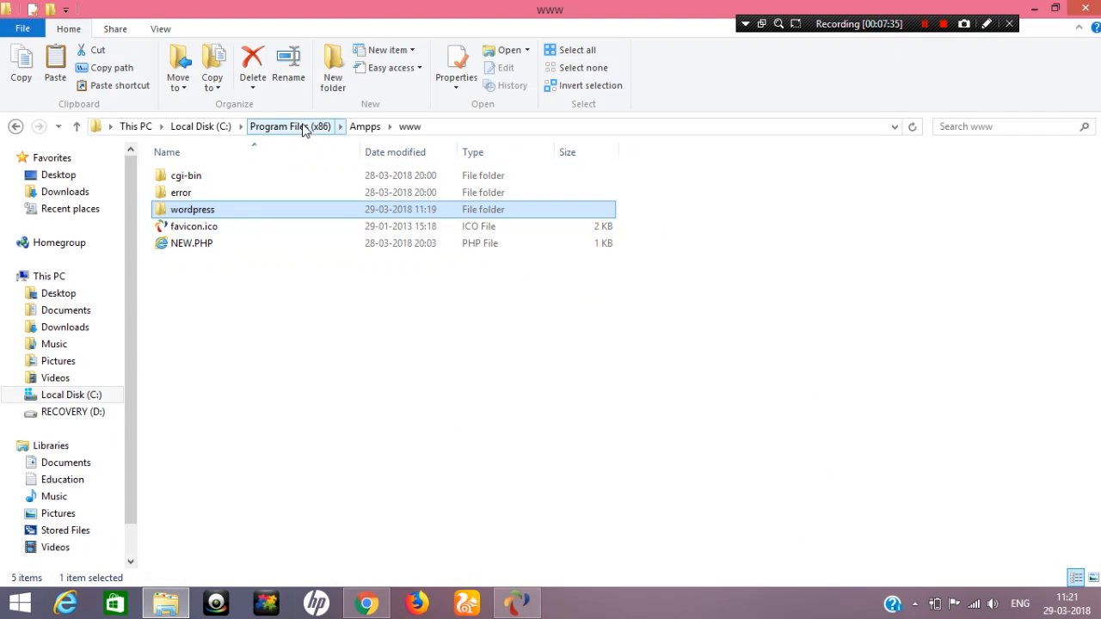
pyautogui.click(363, 126)
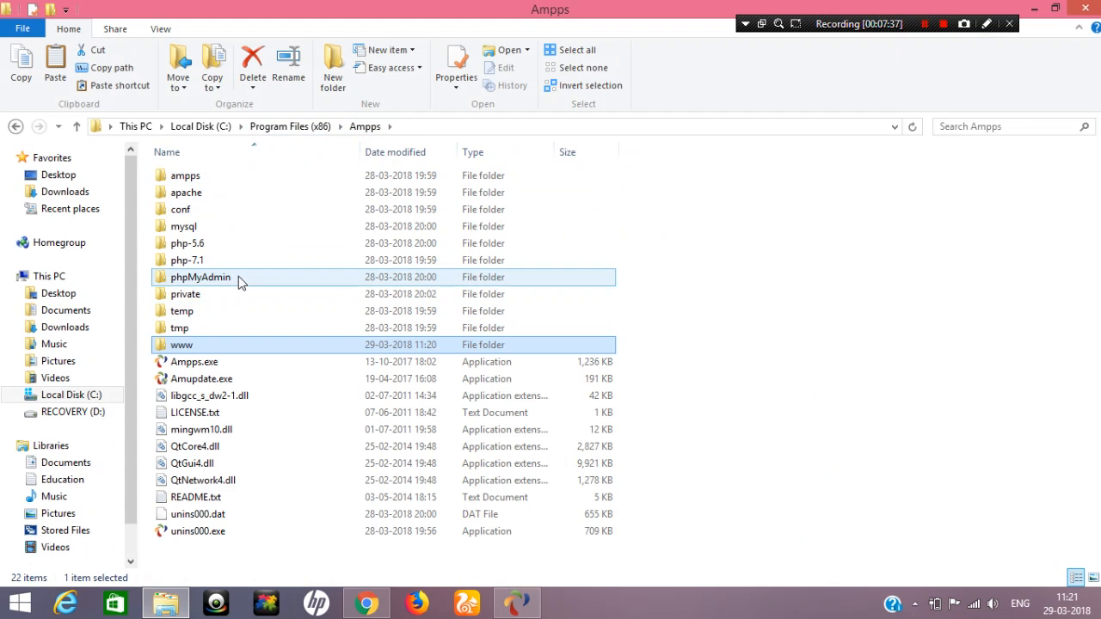
pyautogui.click(1036, 8)
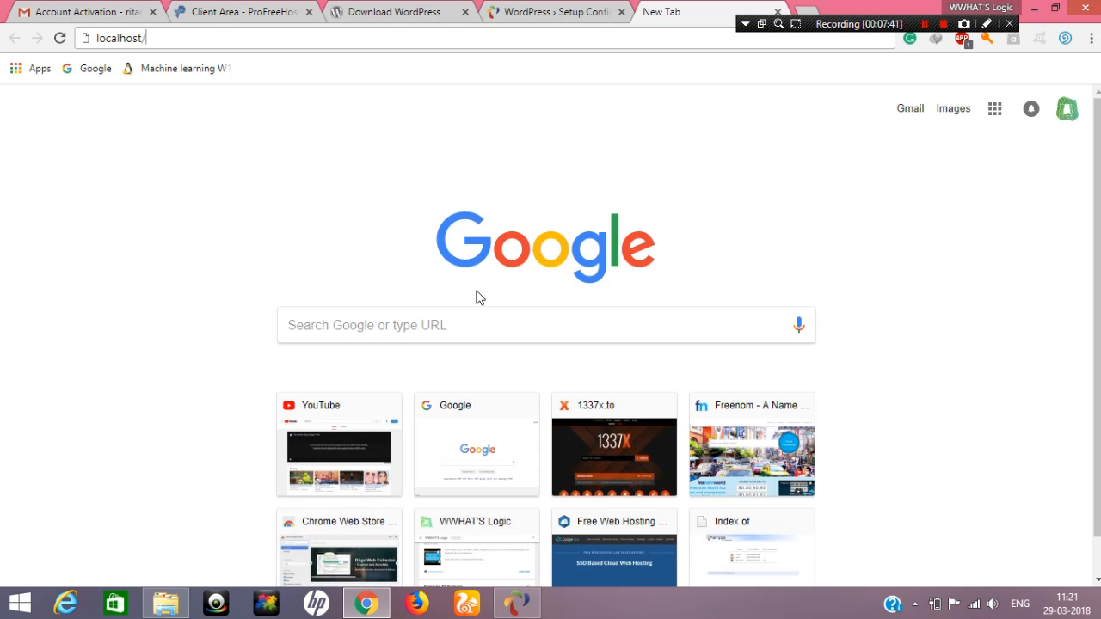
pyautogui.write('php')
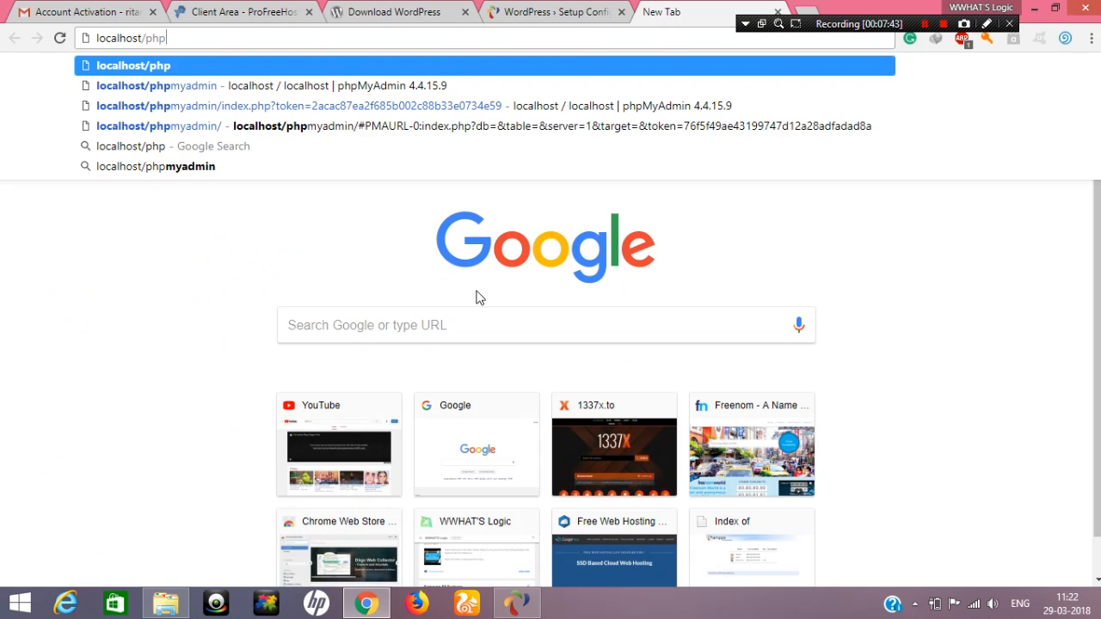
pyautogui.write('My')
pyautogui.press('Return')
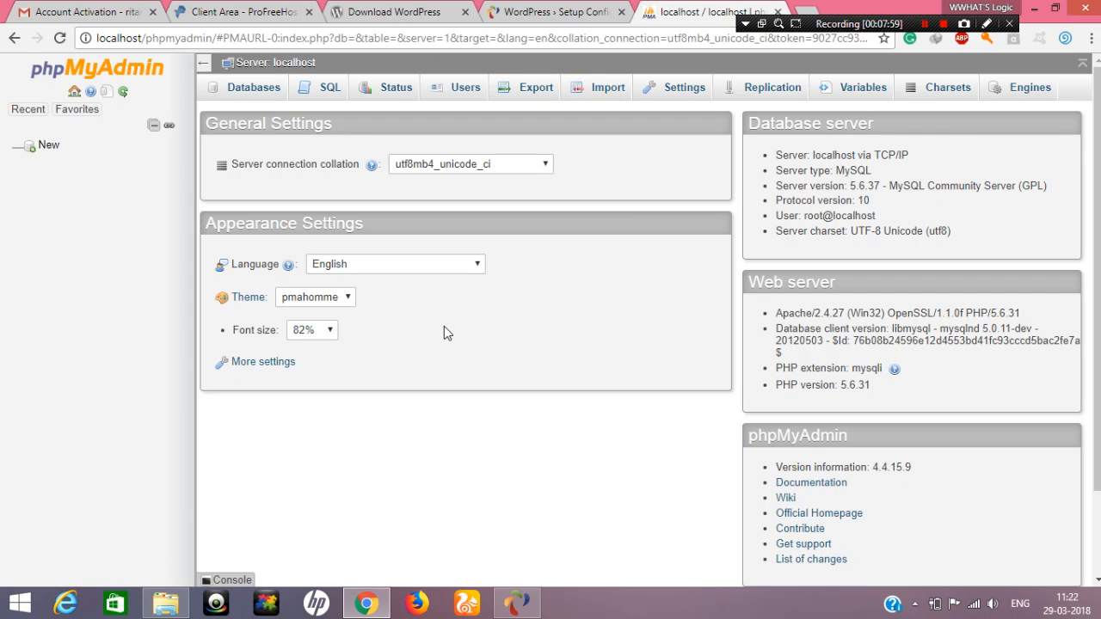
# Create a database named root without choosing a collation and return to the WordPress setup page
pyautogui.click(249, 92)
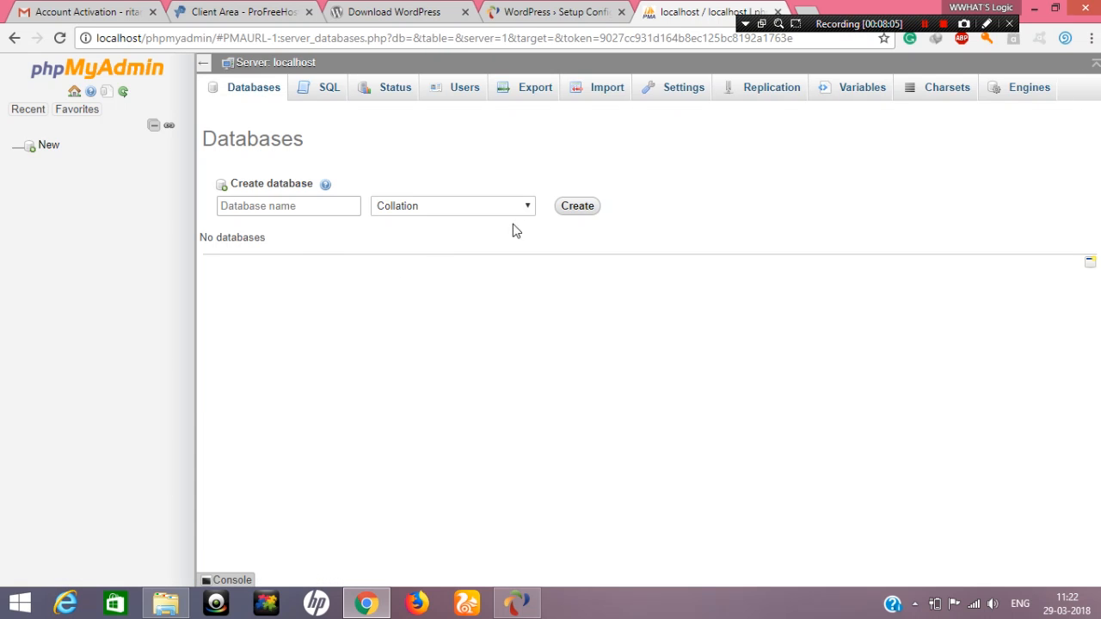
pyautogui.click(246, 208)
pyautogui.write('root')
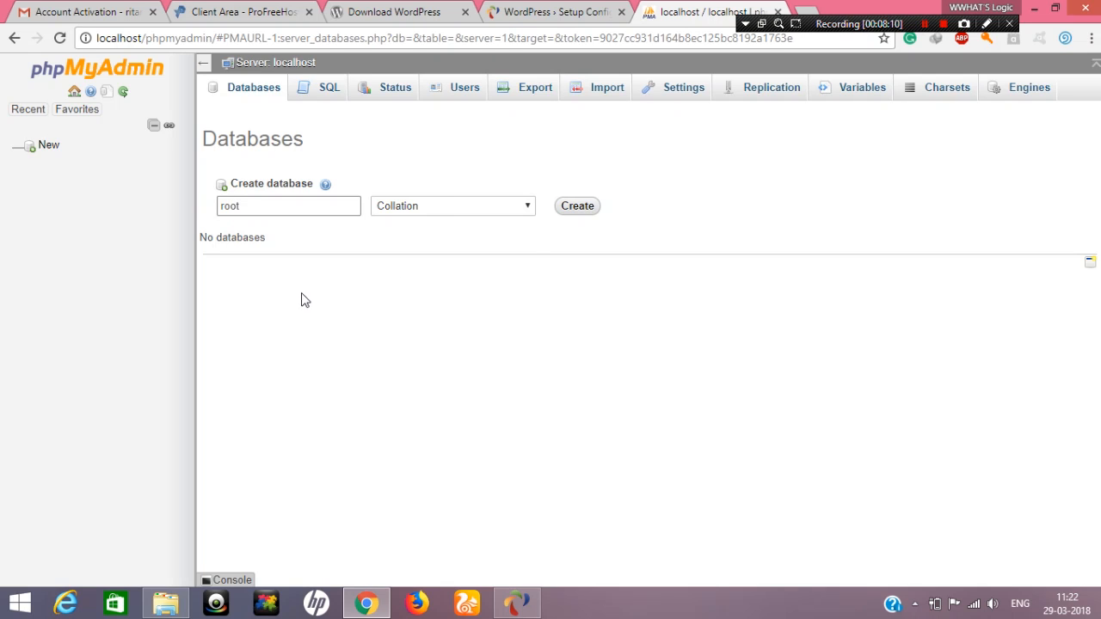
pyautogui.click(440, 206)
pyautogui.click(435, 203)
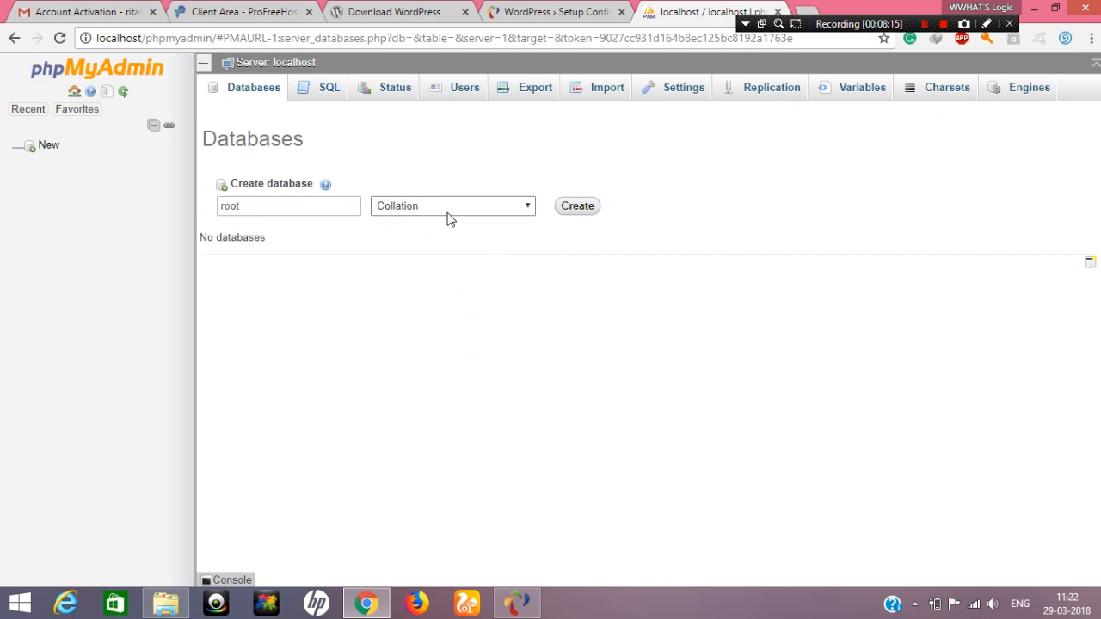
pyautogui.click(573, 209)
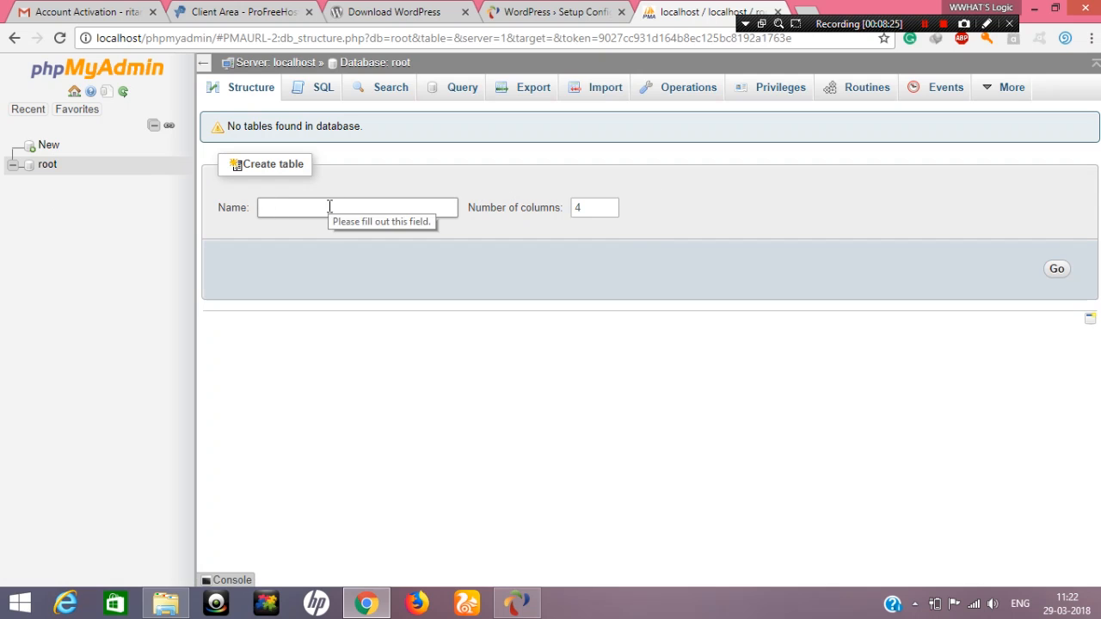
pyautogui.click(516, 12)
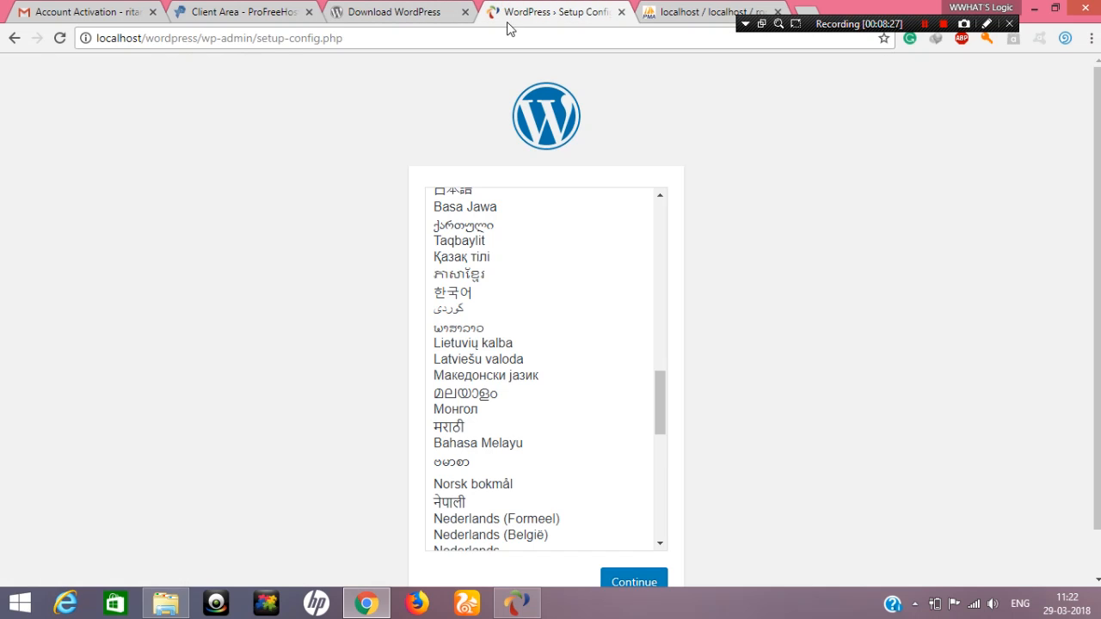
# Choose English (United States) as the installation language and continue the WordPress setup
pyautogui.scroll(12, 476, 247)
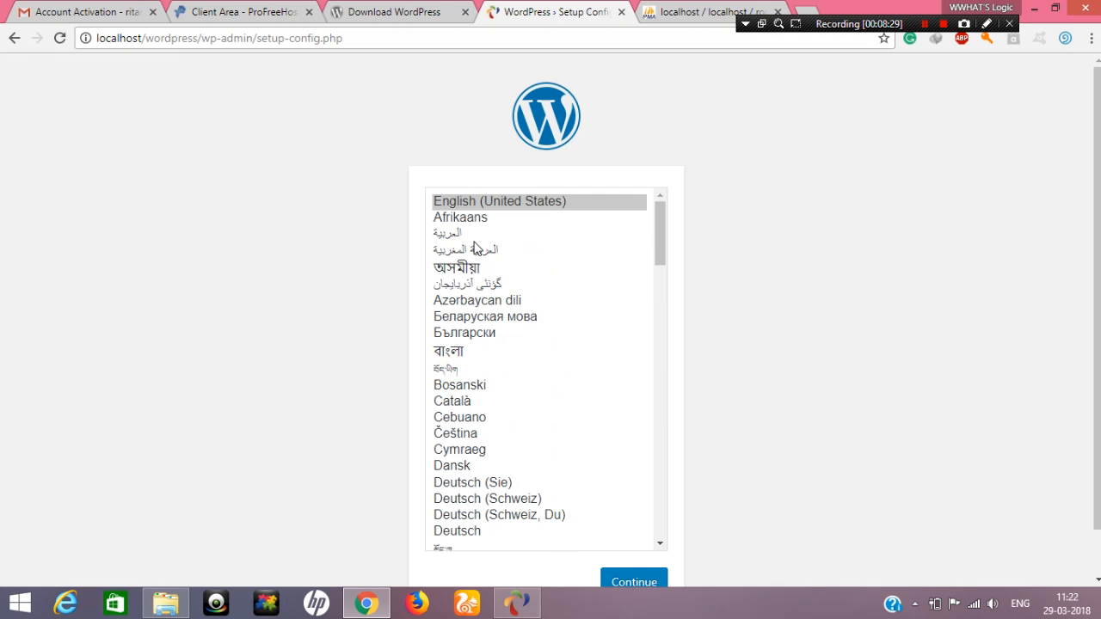
pyautogui.click(479, 202)
pyautogui.scroll(-1, 904, 319)
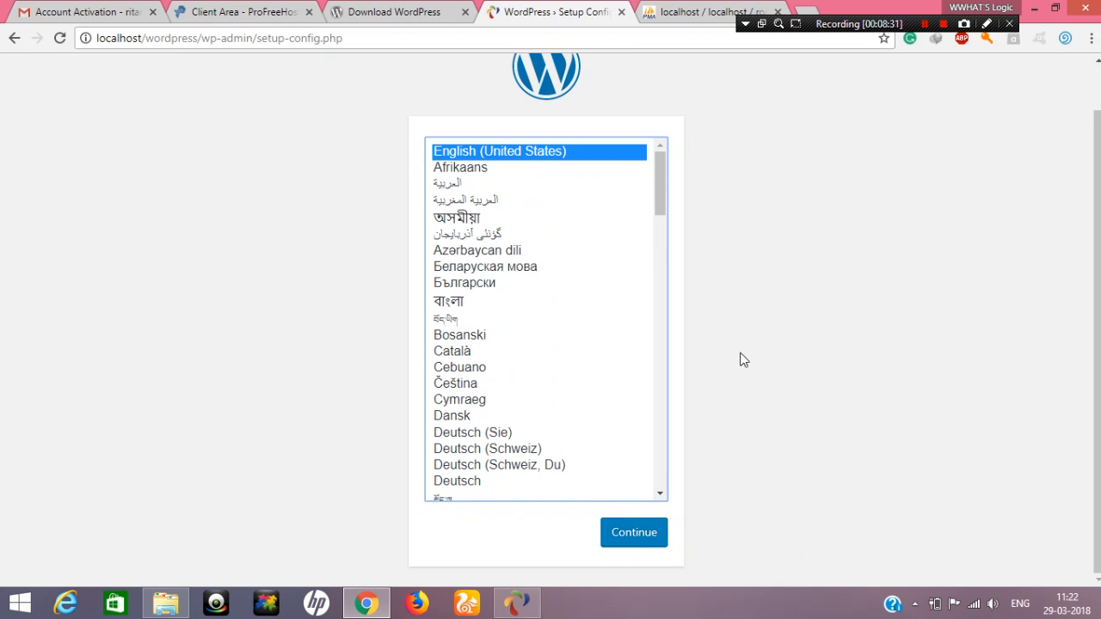
pyautogui.click(642, 544)
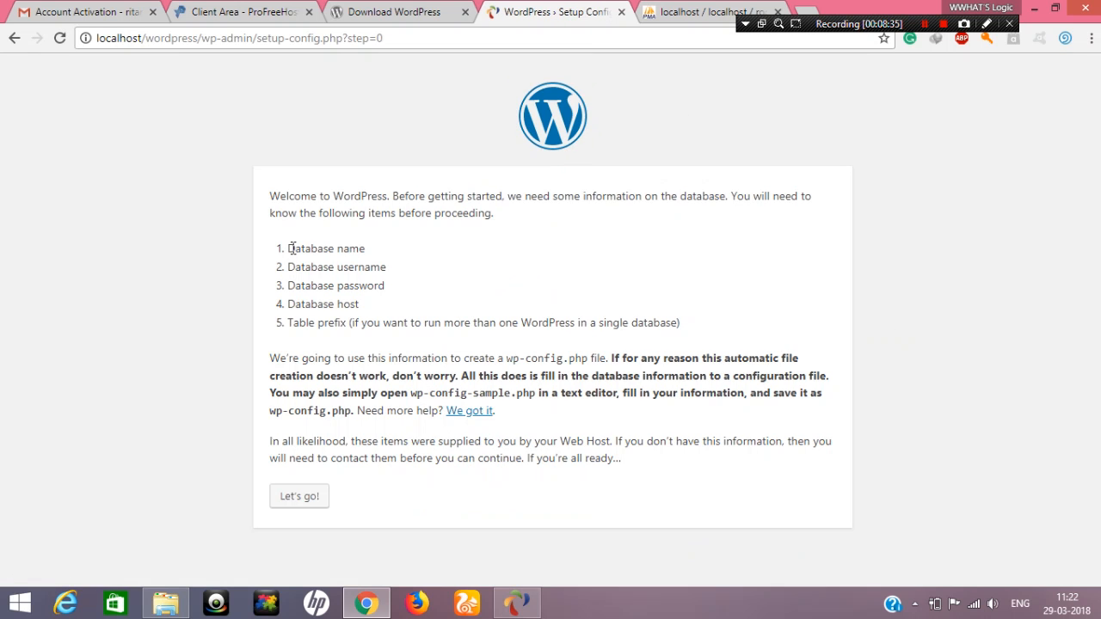
# Review the list of required database details on the welcome page and proceed to the connection details form
pyautogui.moveTo(293, 245); pyautogui.dragTo(401, 249)
pyautogui.click(408, 245)
pyautogui.tripleClick(413, 282)
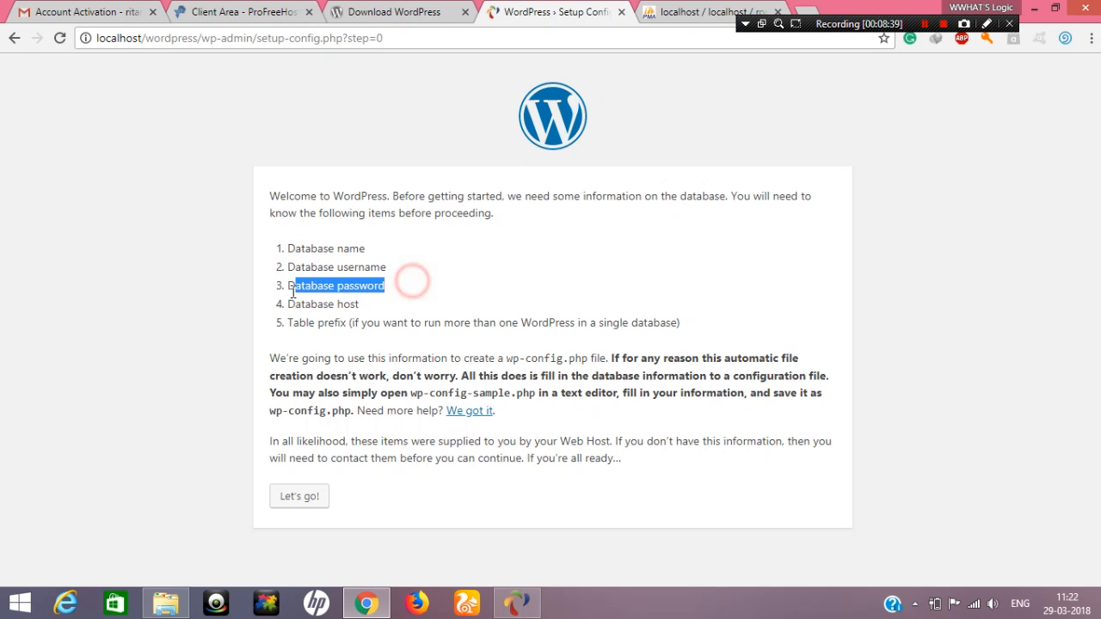
pyautogui.click(432, 291)
pyautogui.moveTo(368, 314); pyautogui.dragTo(310, 327)
pyautogui.click(507, 313)
pyautogui.click(312, 416)
pyautogui.click(299, 497)
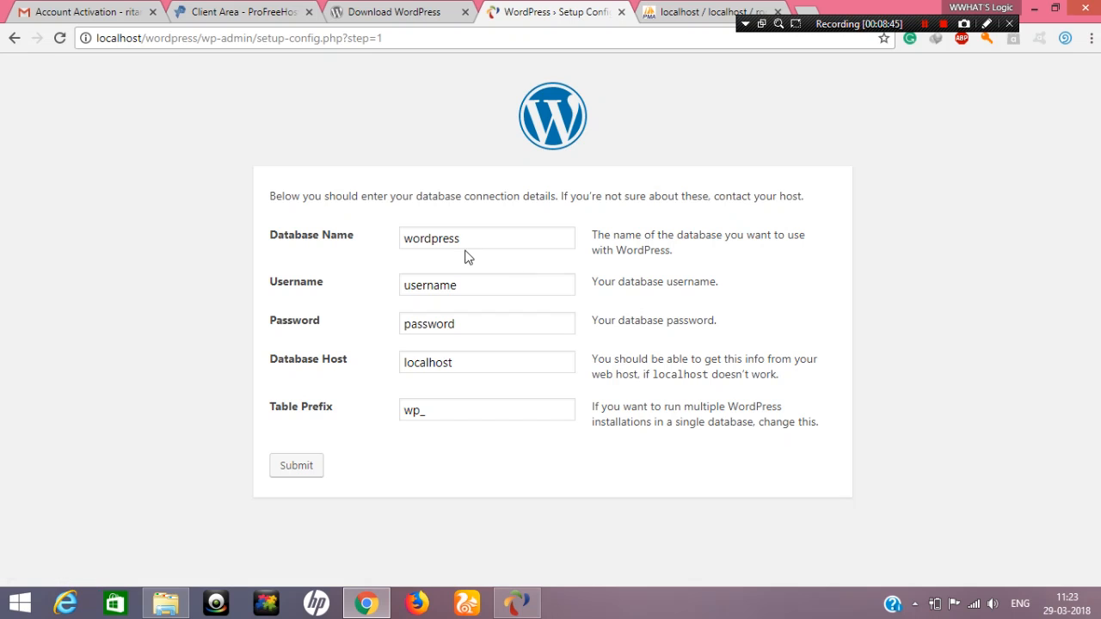
# Set the database name to root, checking it against the database in phpMyAdmin, and return to the setup form
pyautogui.moveTo(483, 238); pyautogui.dragTo(364, 246)
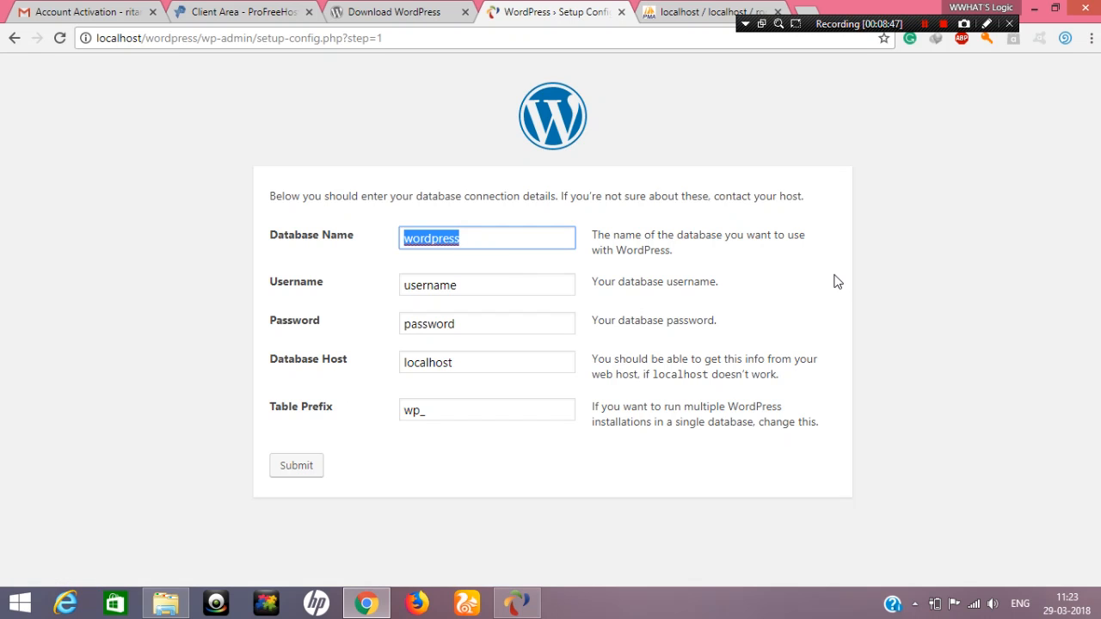
pyautogui.write('root')
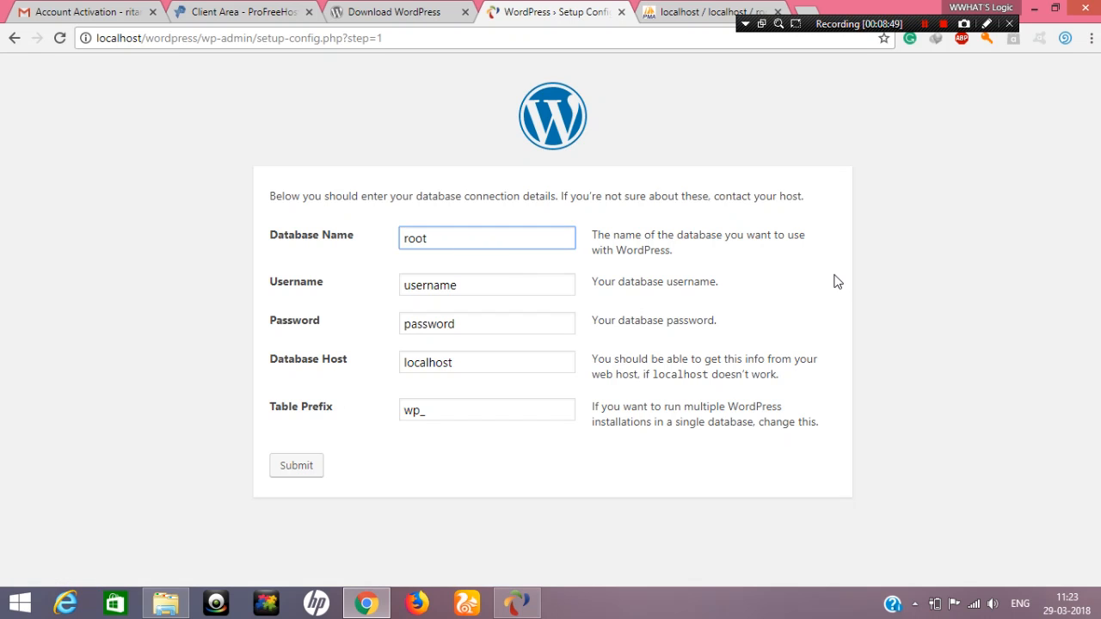
pyautogui.click(446, 8)
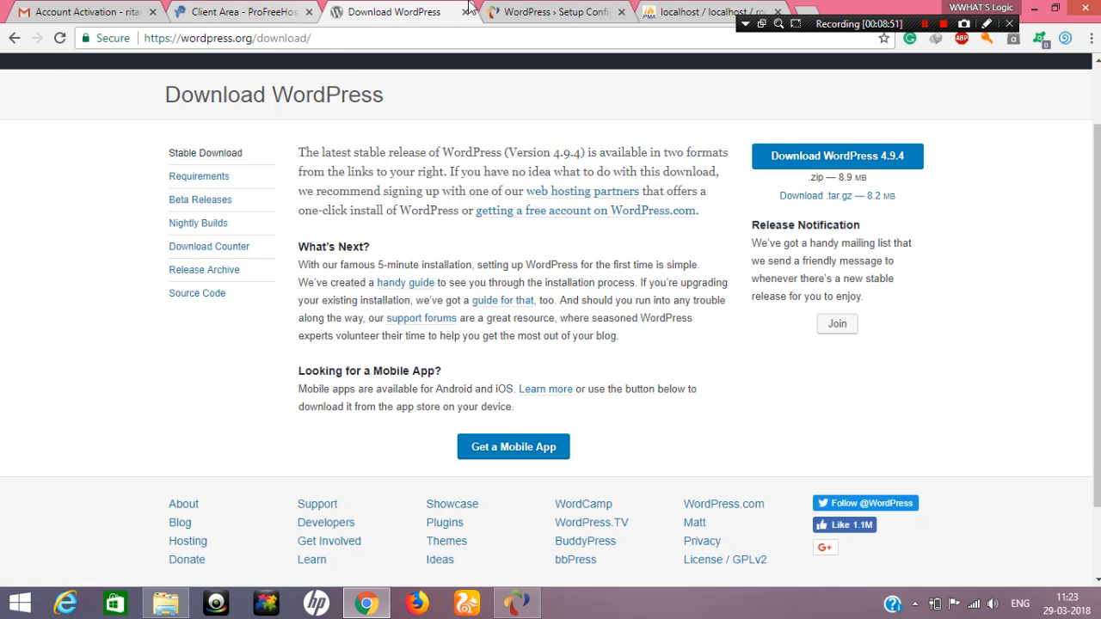
pyautogui.click(701, 11)
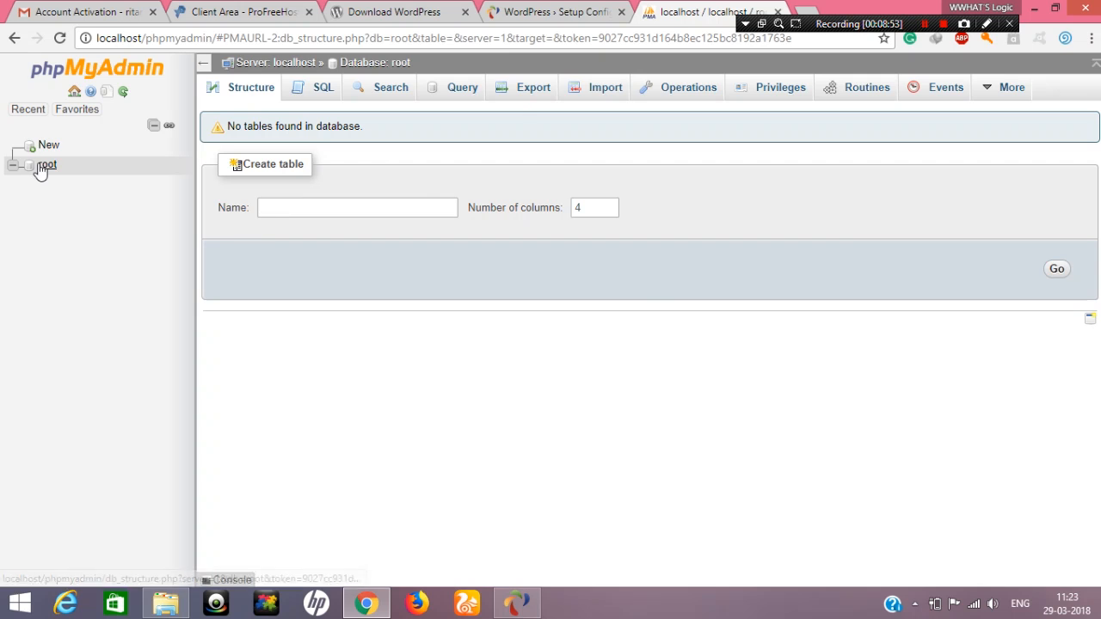
pyautogui.click(551, 11)
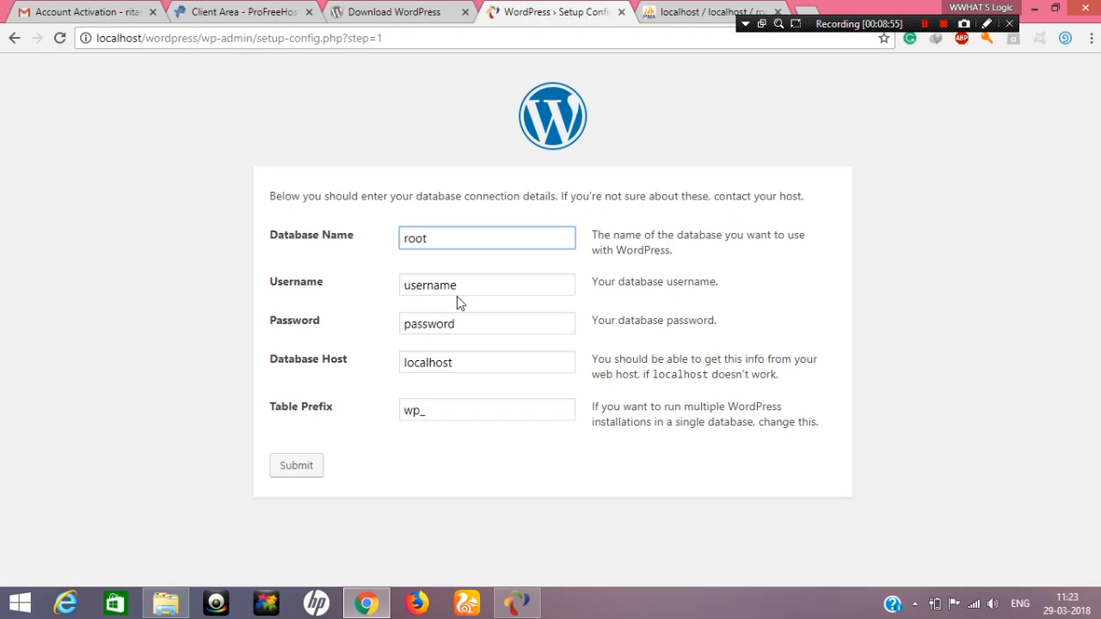
# Set the username to root, enter the database password, and try to submit the form with host localhost and table prefix wp_
pyautogui.doubleClick(479, 289)
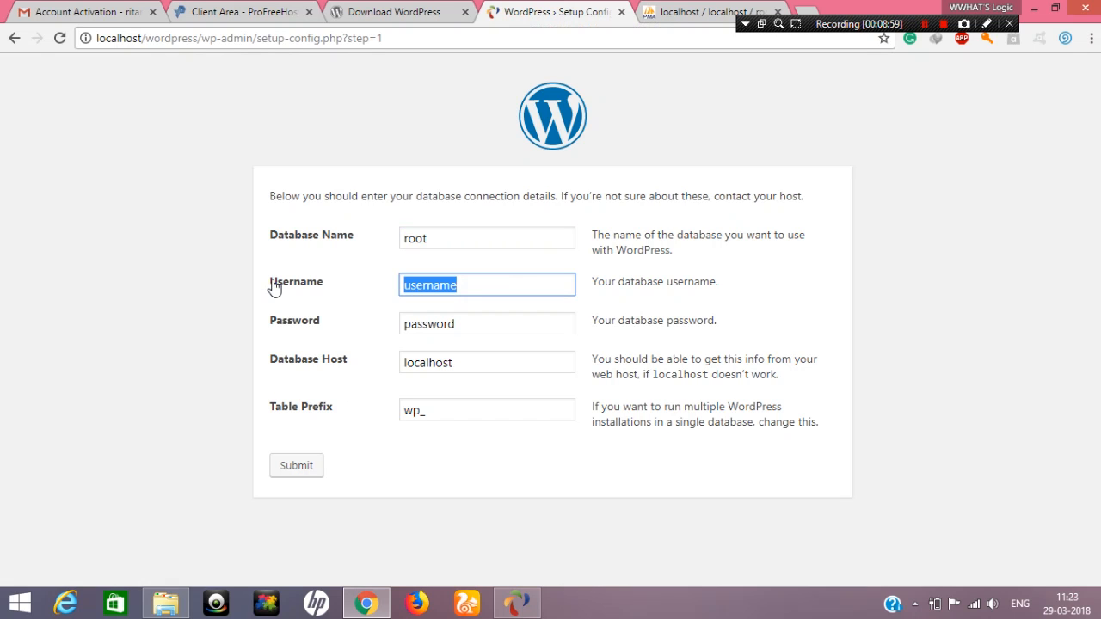
pyautogui.write('root')
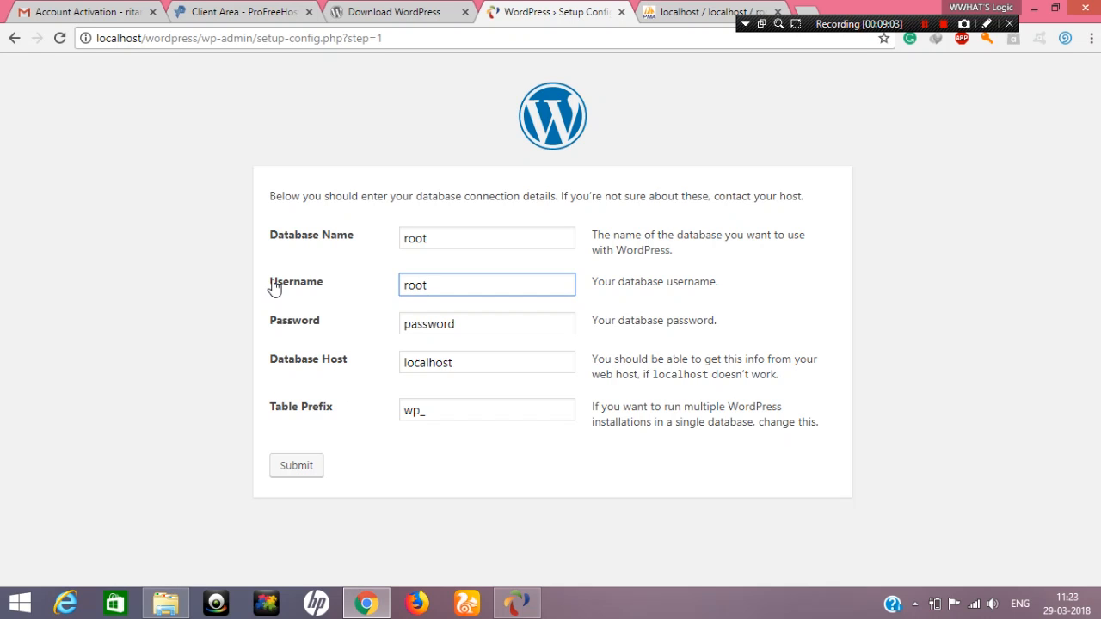
pyautogui.doubleClick(492, 325)
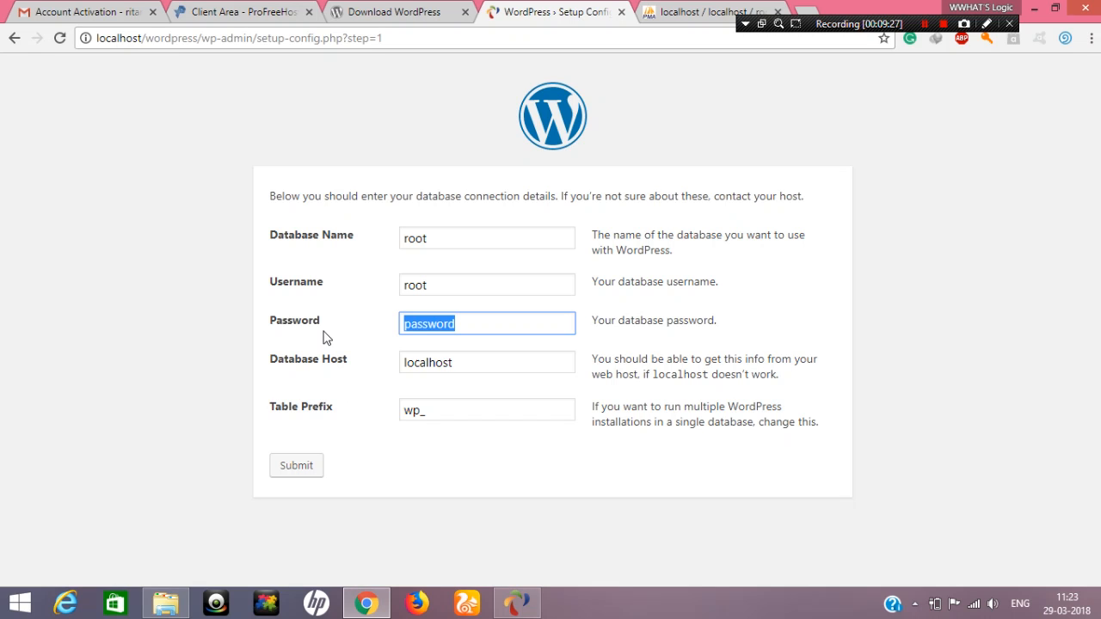
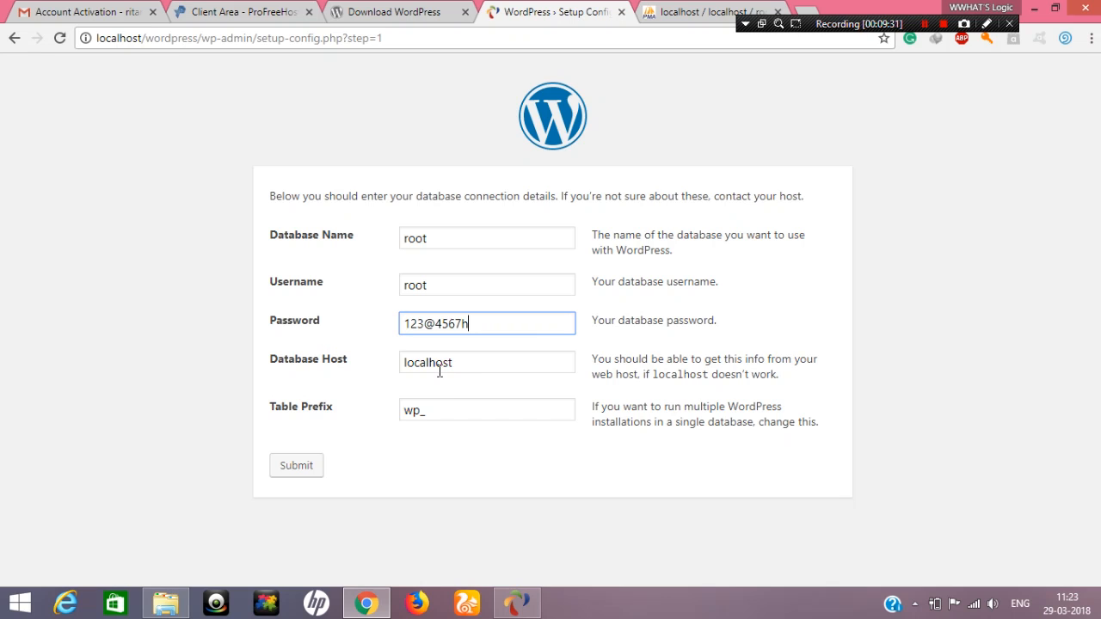
pyautogui.click(466, 362)
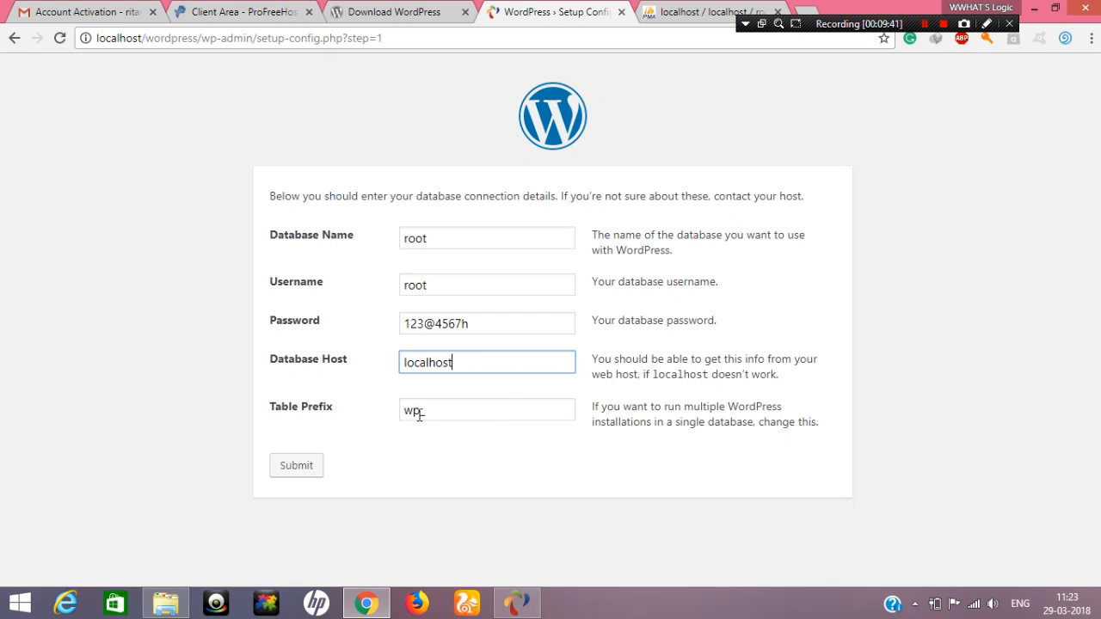
pyautogui.click(430, 447)
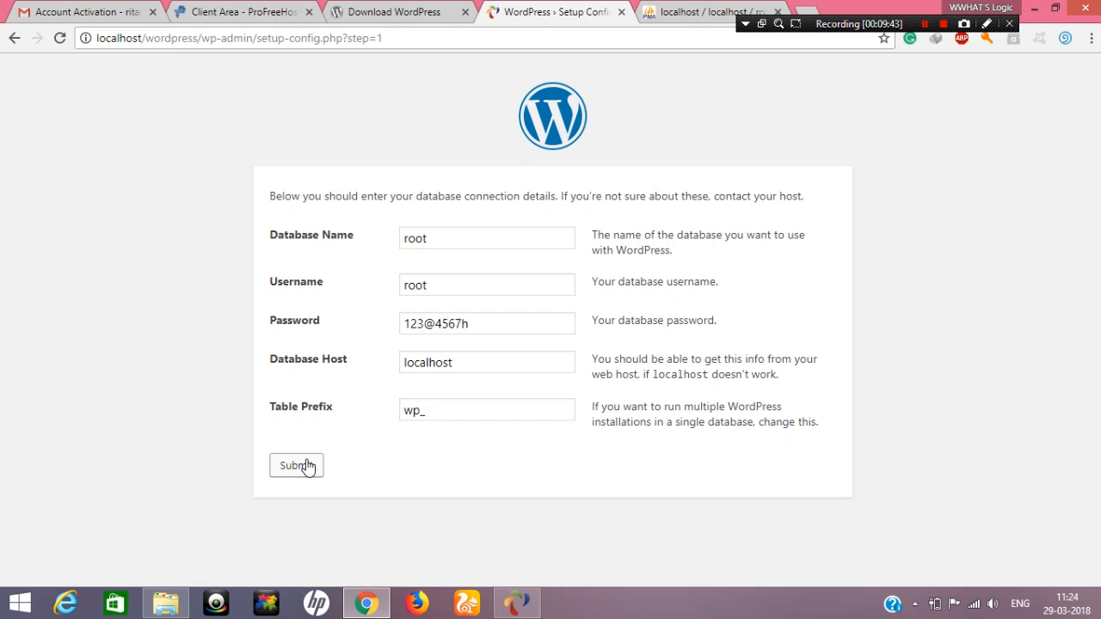
pyautogui.click(308, 465)
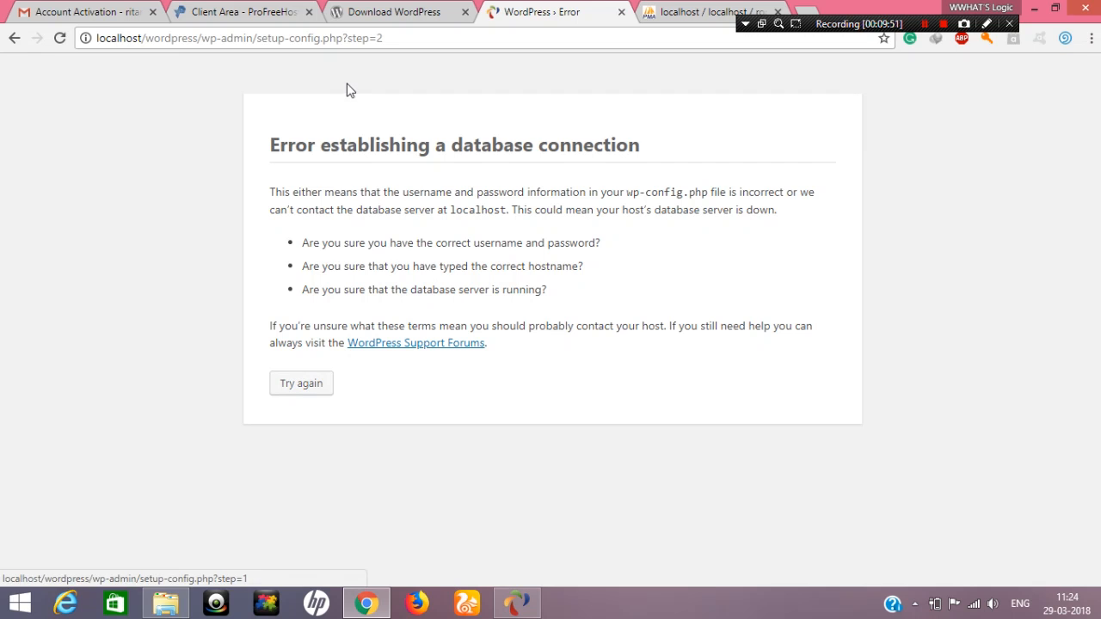
# Read the possible causes listed on the database connection error page and choose to try again
pyautogui.moveTo(325, 191); pyautogui.dragTo(433, 192)
pyautogui.click(433, 193)
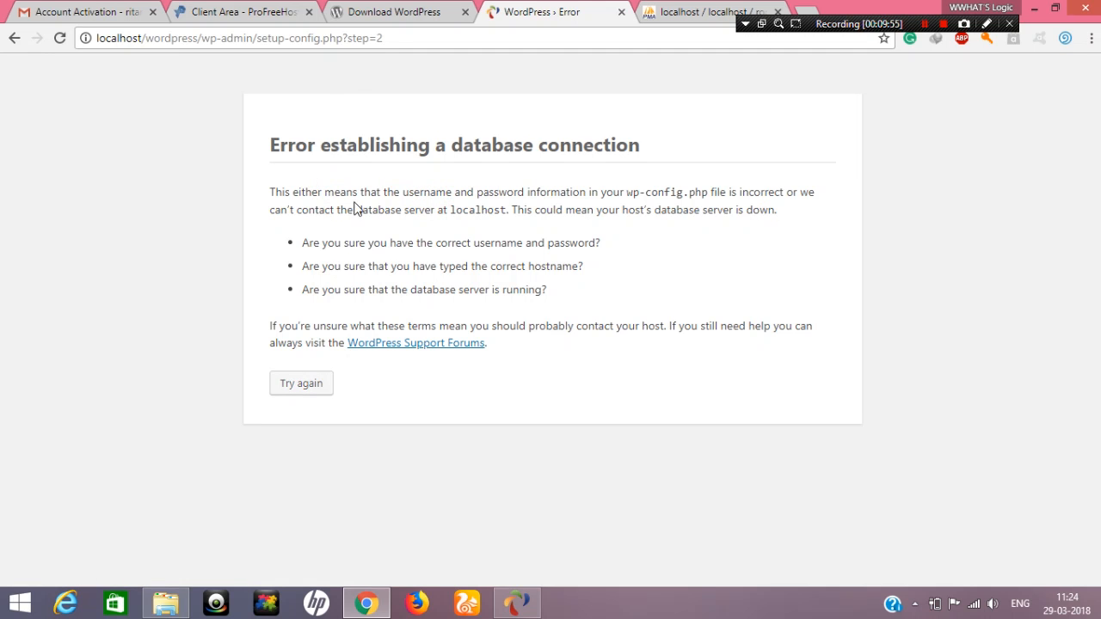
pyautogui.doubleClick(359, 209)
pyautogui.doubleClick(477, 210)
pyautogui.moveTo(359, 243); pyautogui.dragTo(507, 245)
pyautogui.moveTo(564, 265); pyautogui.dragTo(503, 290)
pyautogui.click(529, 278)
pyautogui.moveTo(359, 266); pyautogui.dragTo(381, 243)
pyautogui.click(290, 395)
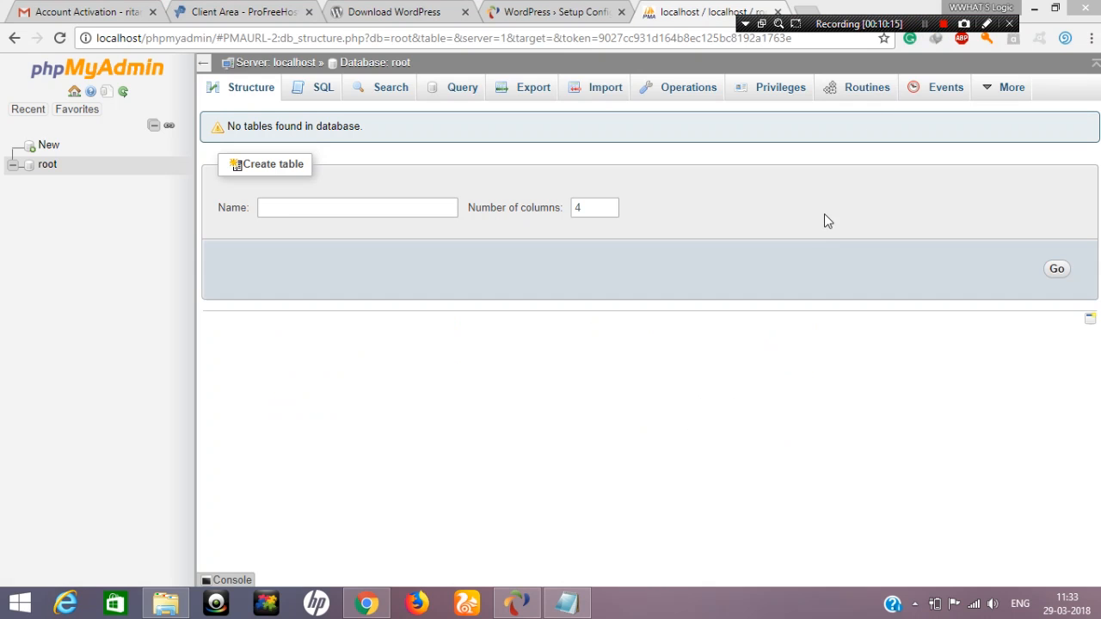
pyautogui.click(820, 221)
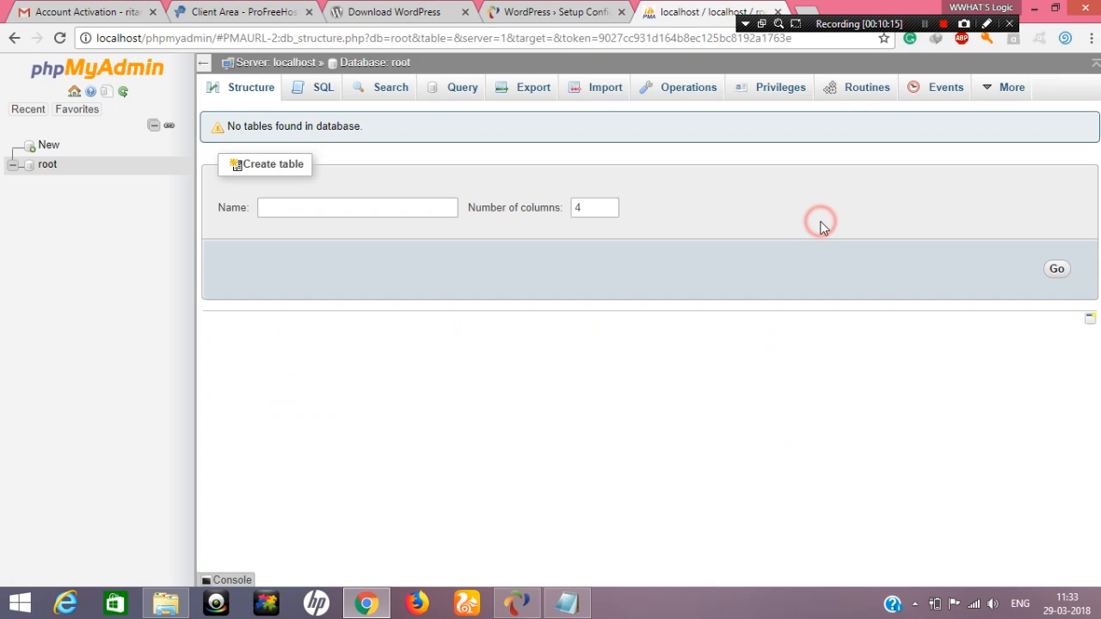
pyautogui.click(592, 10)
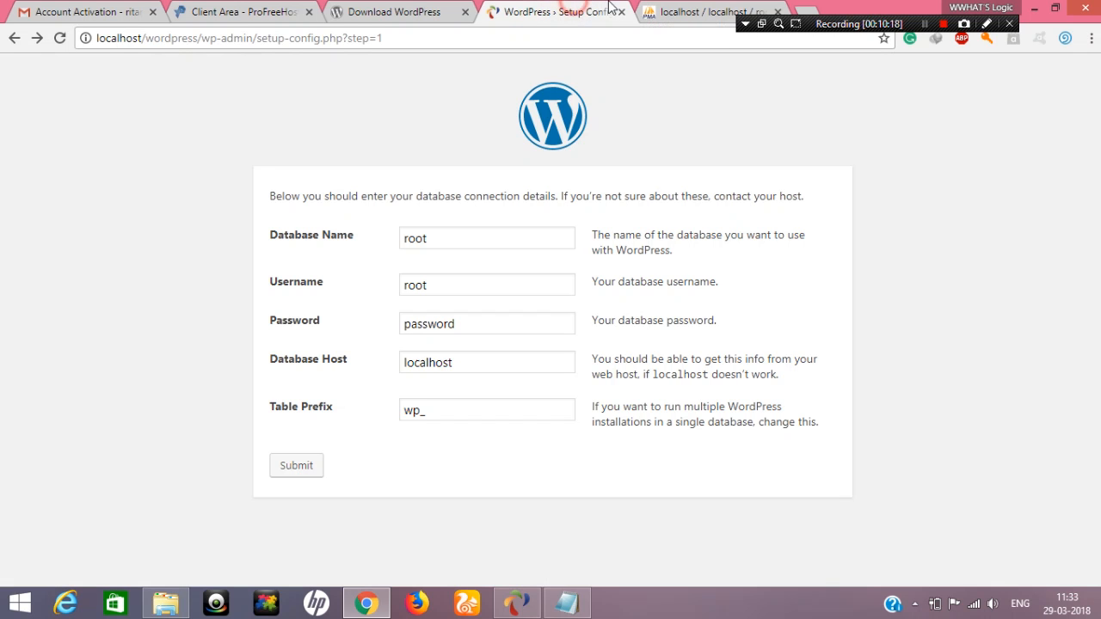
pyautogui.click(675, 7)
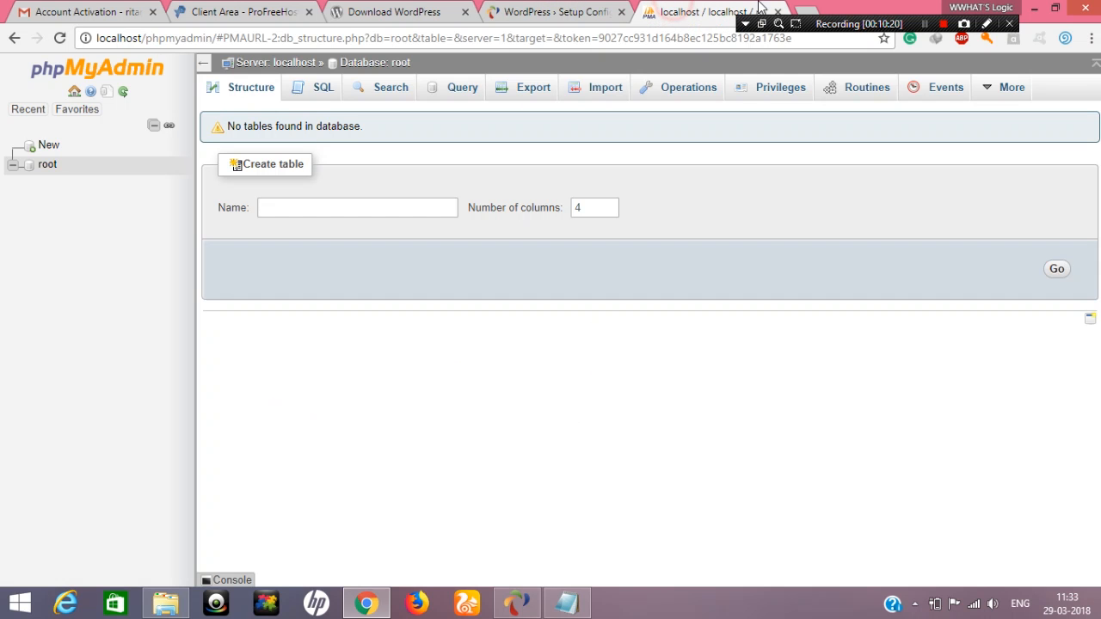
# Open localhost/ampps-admin in a new browser tab
pyautogui.click(812, 10)
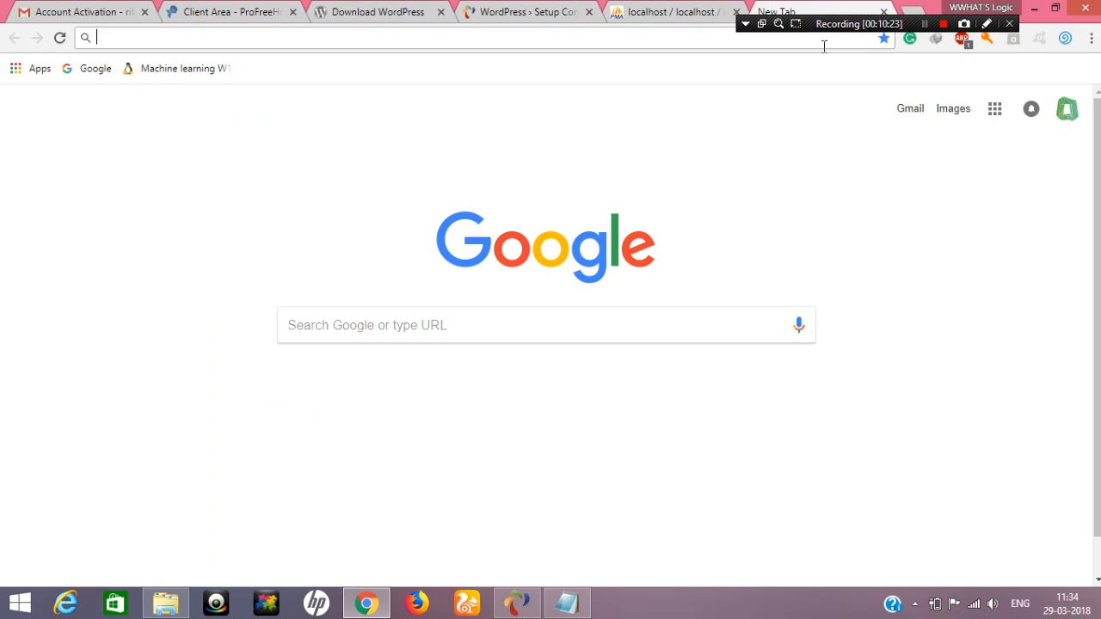
pyautogui.write('loca')
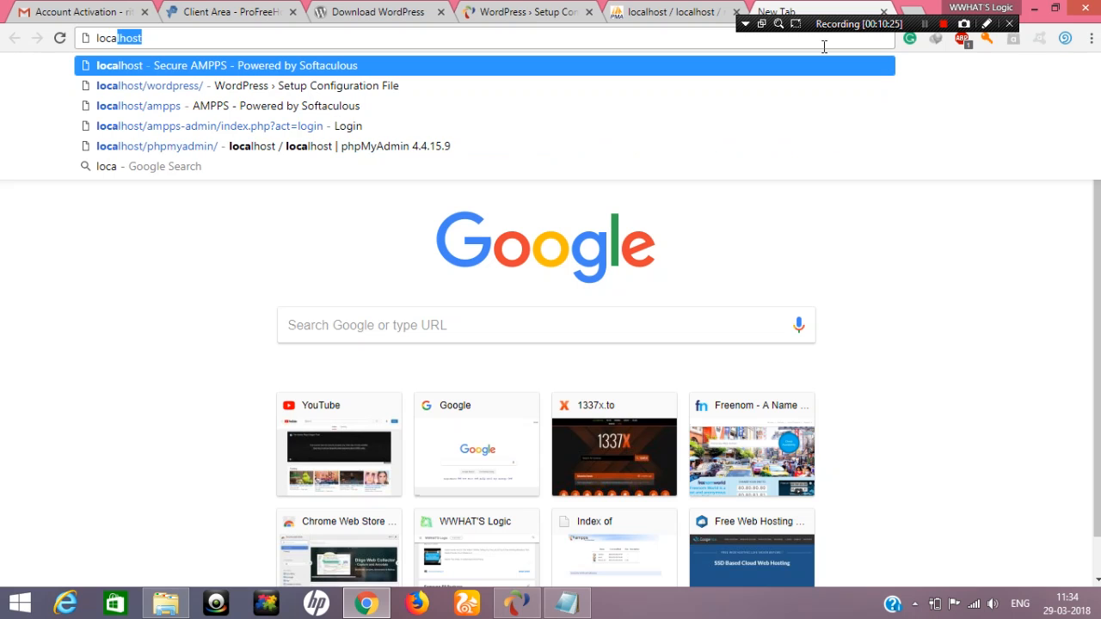
pyautogui.write('lhost')
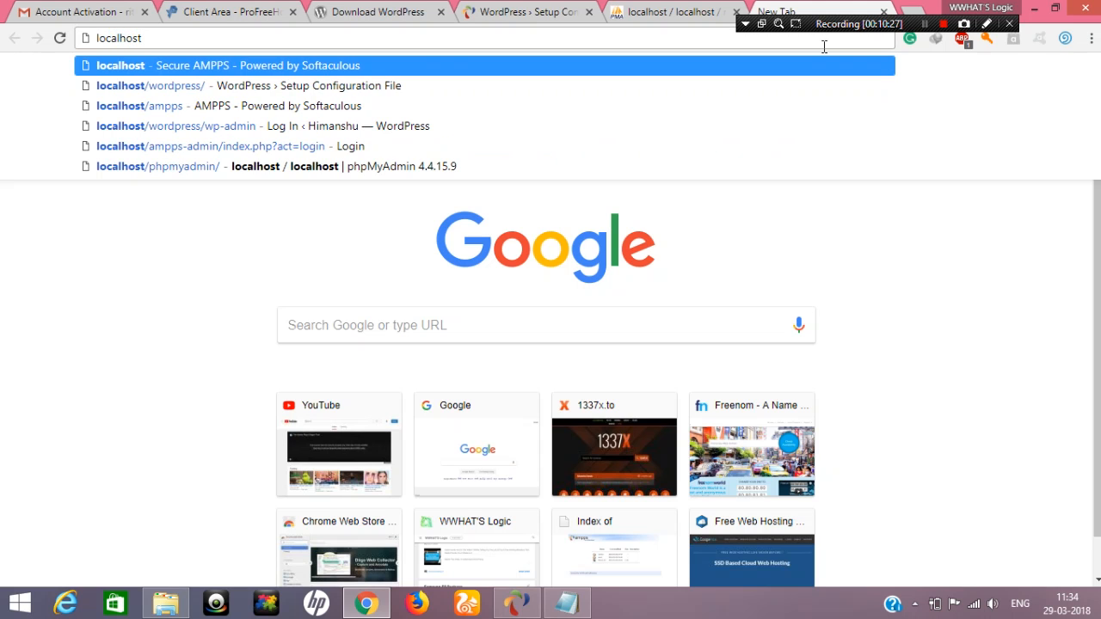
pyautogui.write('/ampps')
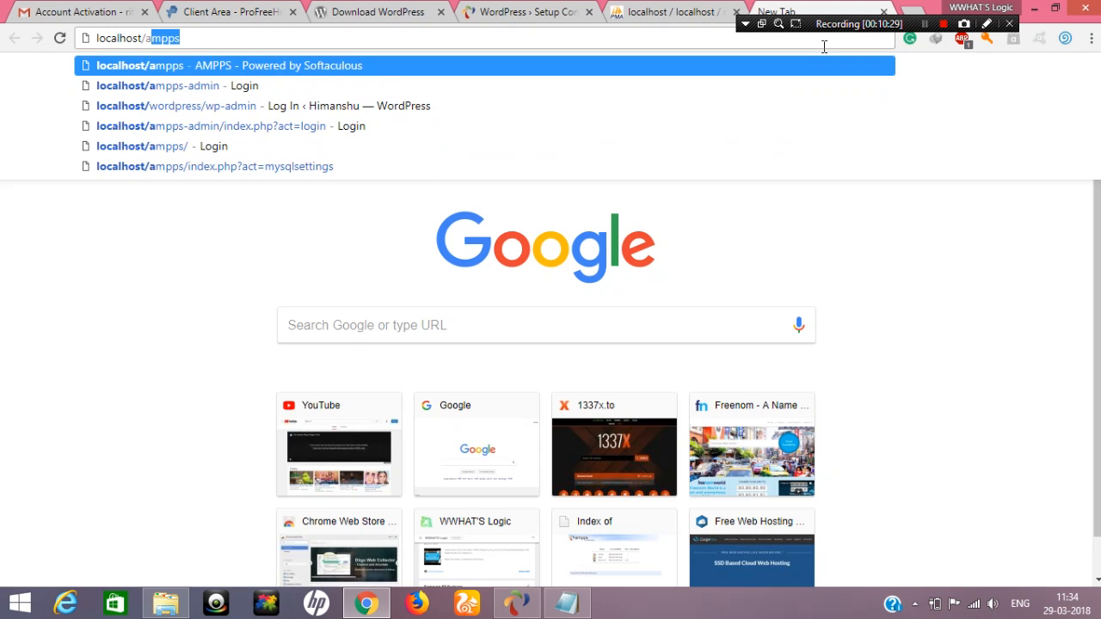
pyautogui.write('-admi')
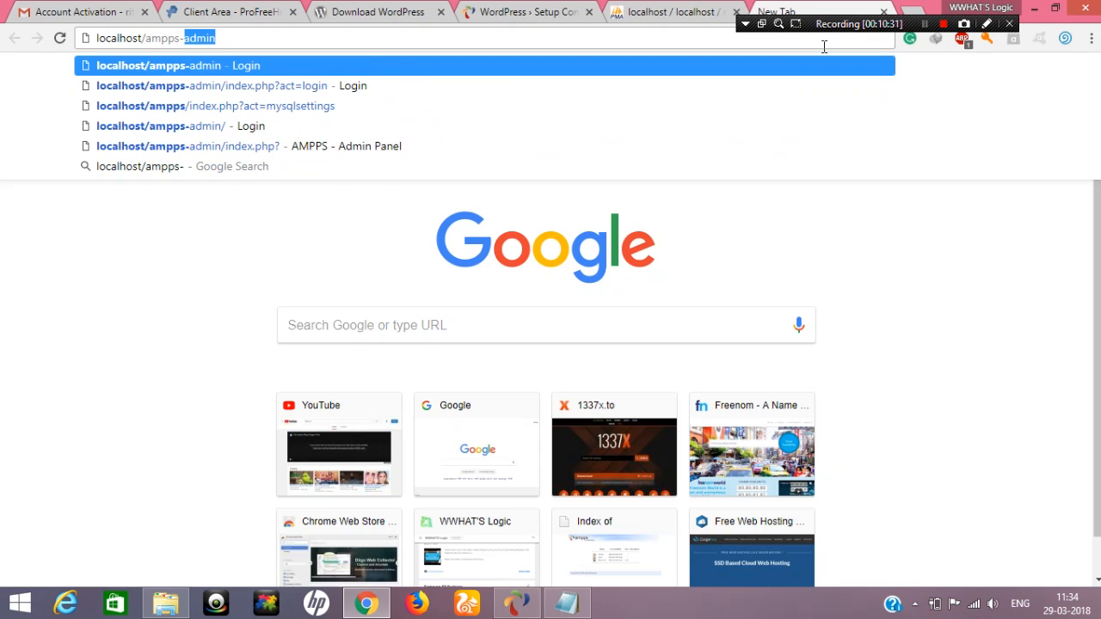
pyautogui.write('nn')
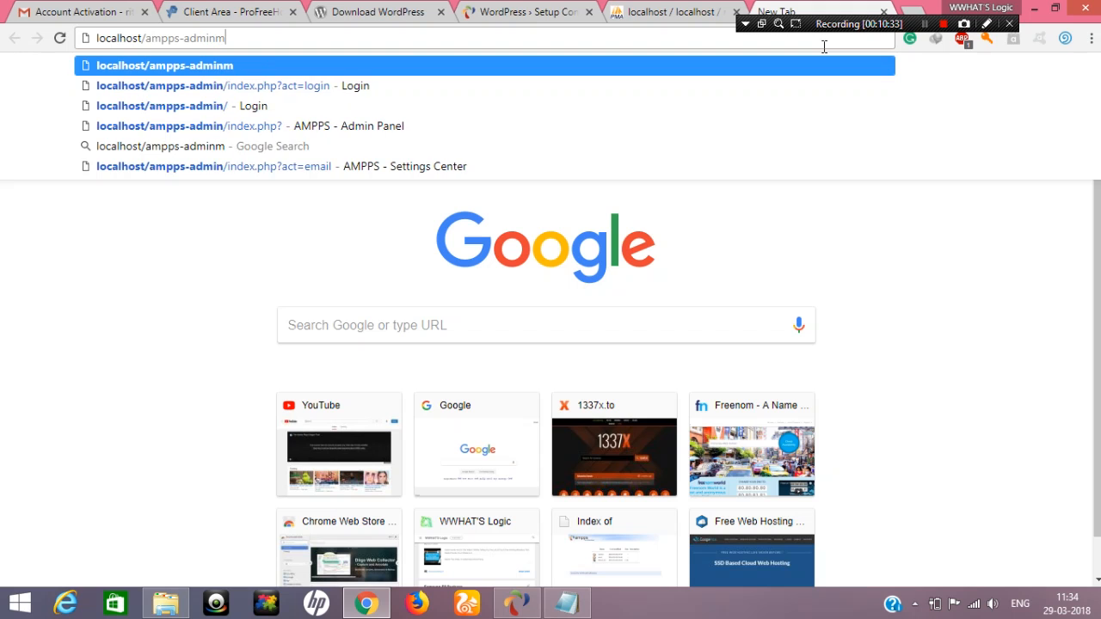
pyautogui.press('BackSpace')
pyautogui.press('Return')
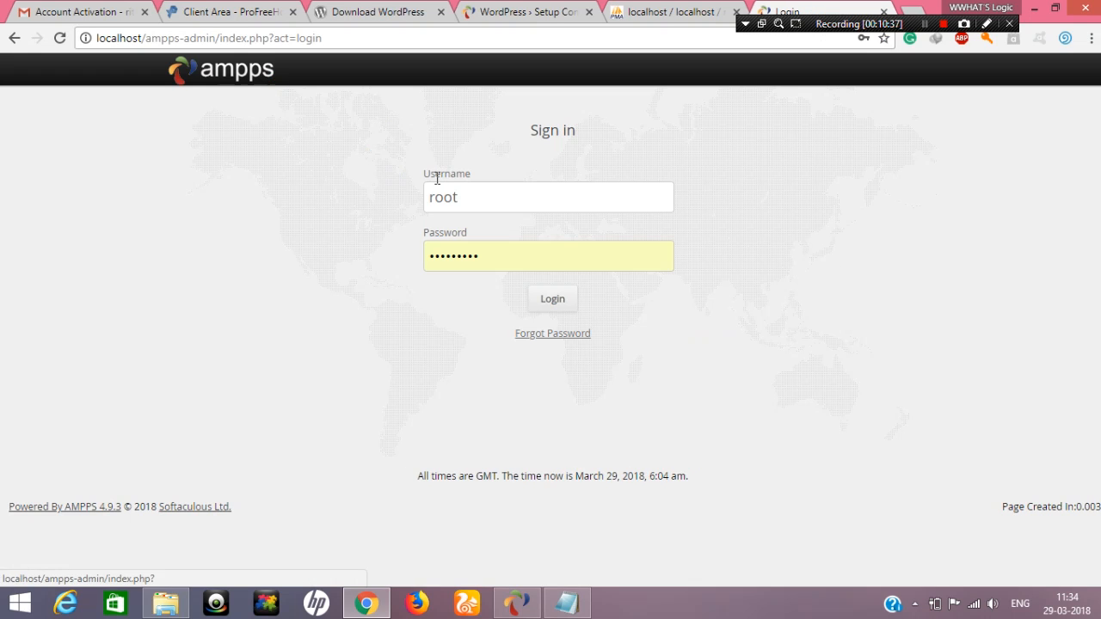
# Try to sign in to the AMPPS admin panel as root with the prefilled password
pyautogui.doubleClick(506, 259)
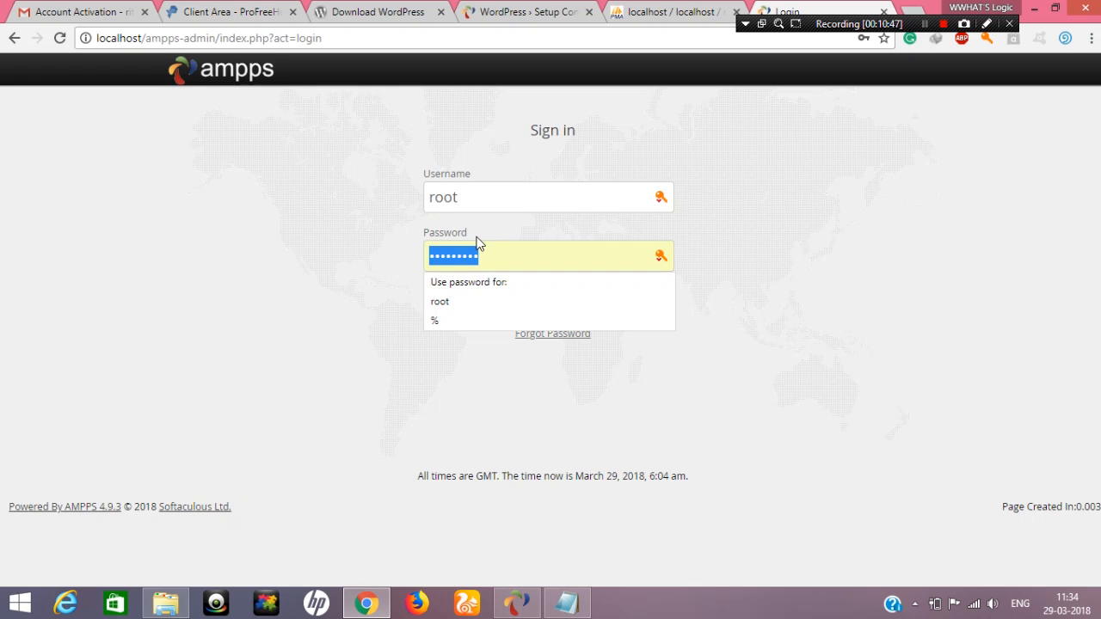
pyautogui.doubleClick(455, 198)
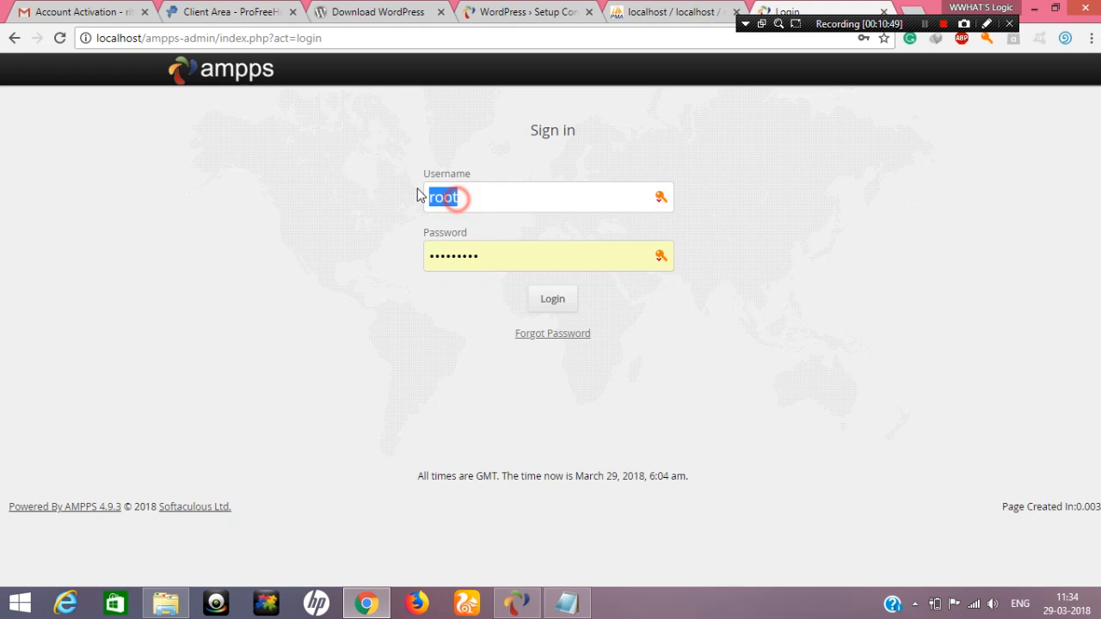
pyautogui.click(487, 260)
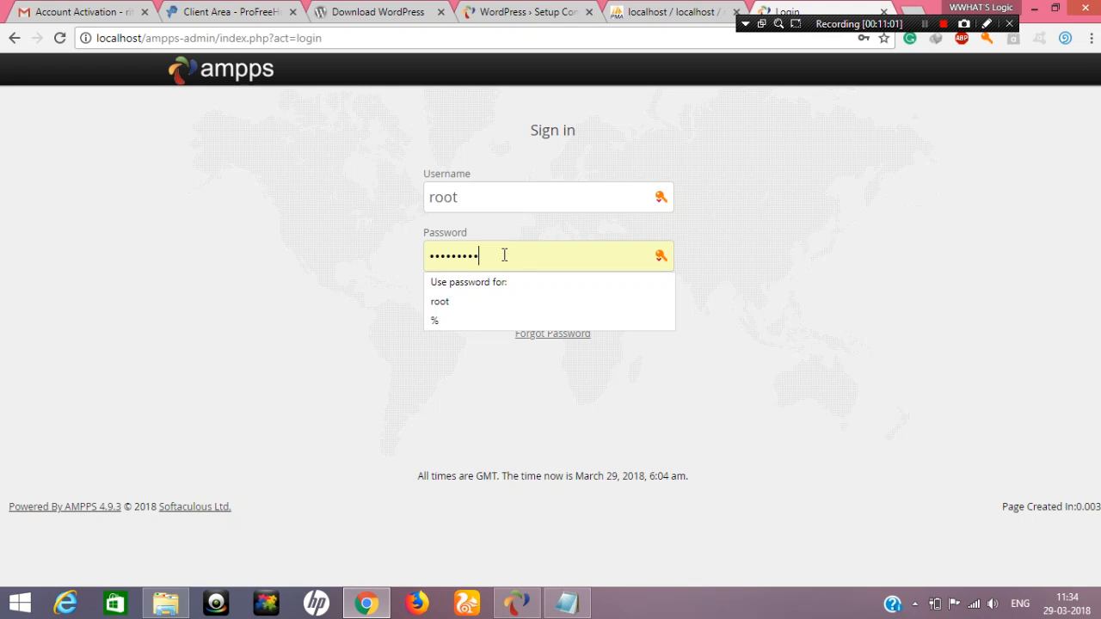
pyautogui.click(332, 213)
pyautogui.click(542, 299)
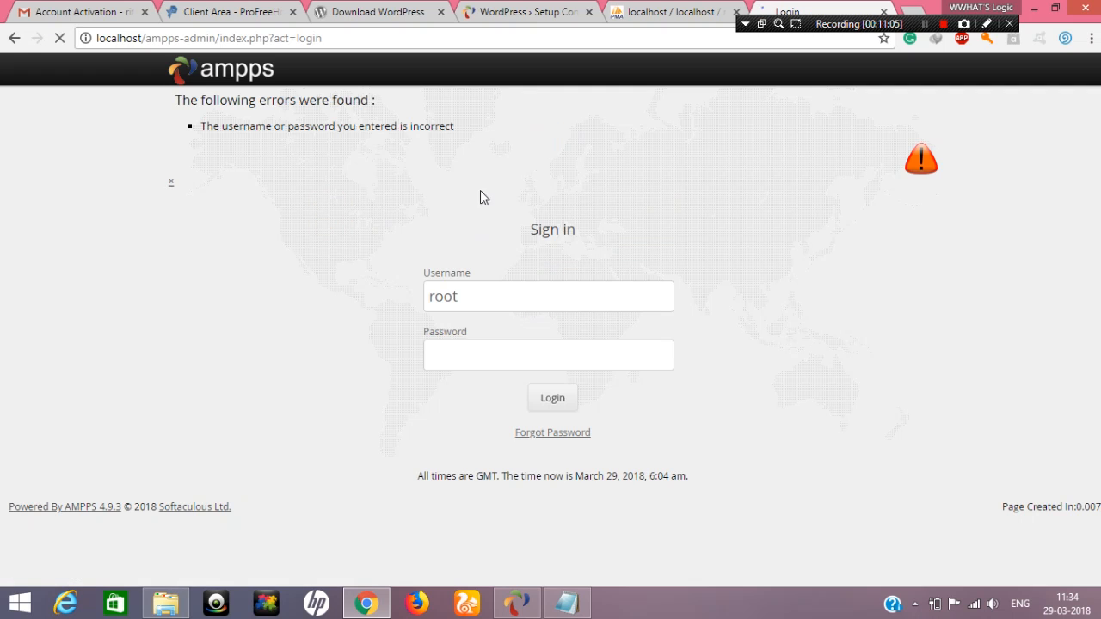
# Fill in the saved password for the root account and log in to the AMPPS admin panel
pyautogui.doubleClick(528, 352)
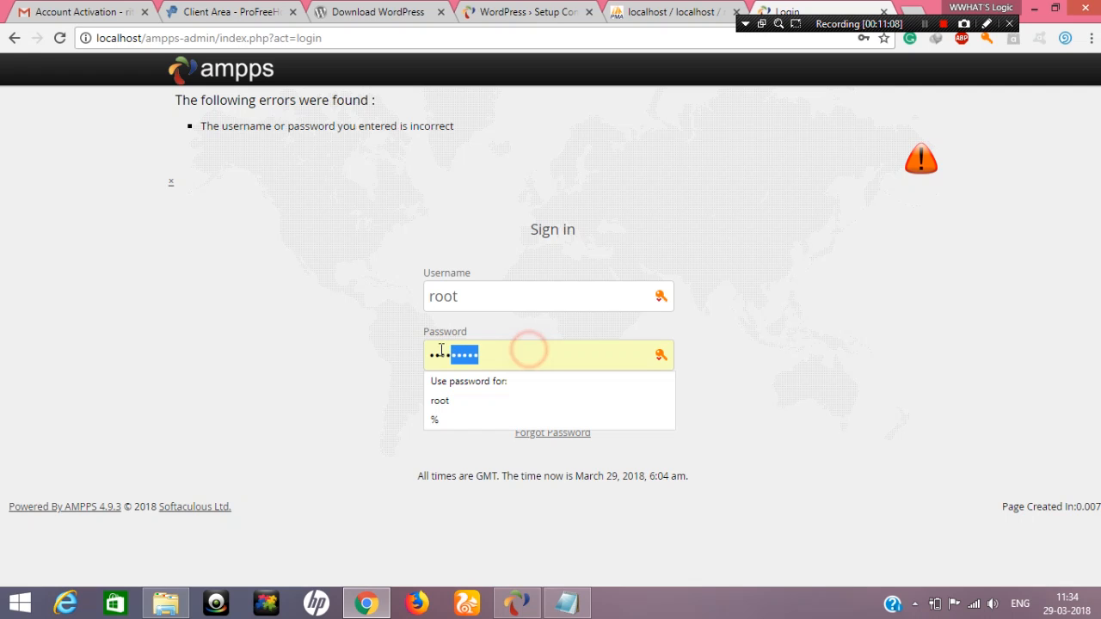
pyautogui.click(445, 403)
pyautogui.click(551, 404)
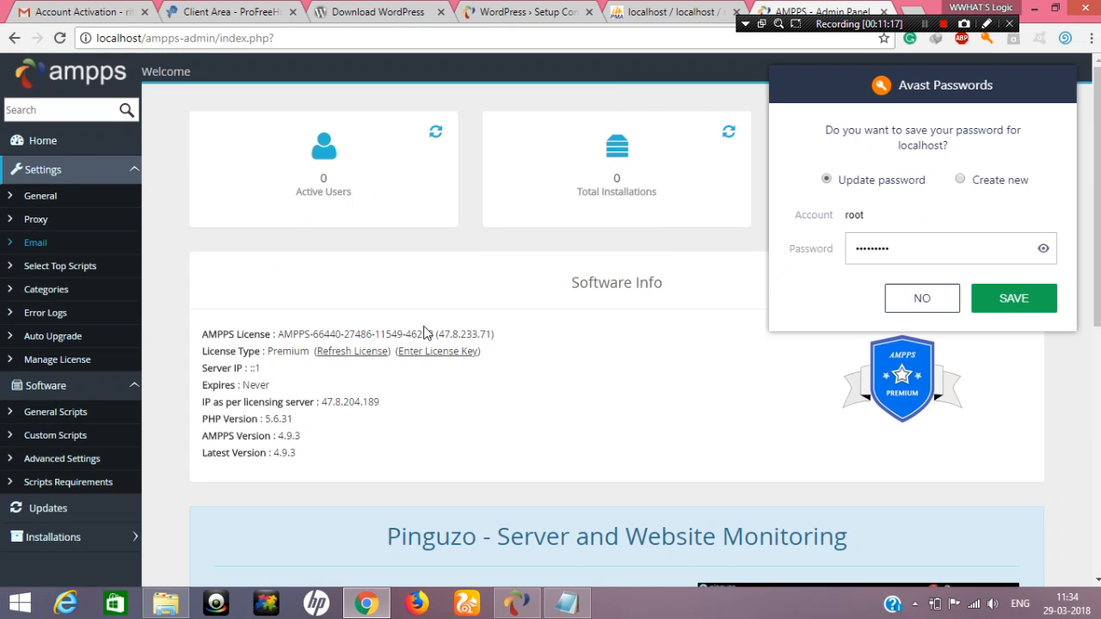
# Save the updated root password in the password manager and look over the AMPPS admin home page
pyautogui.click(1013, 300)
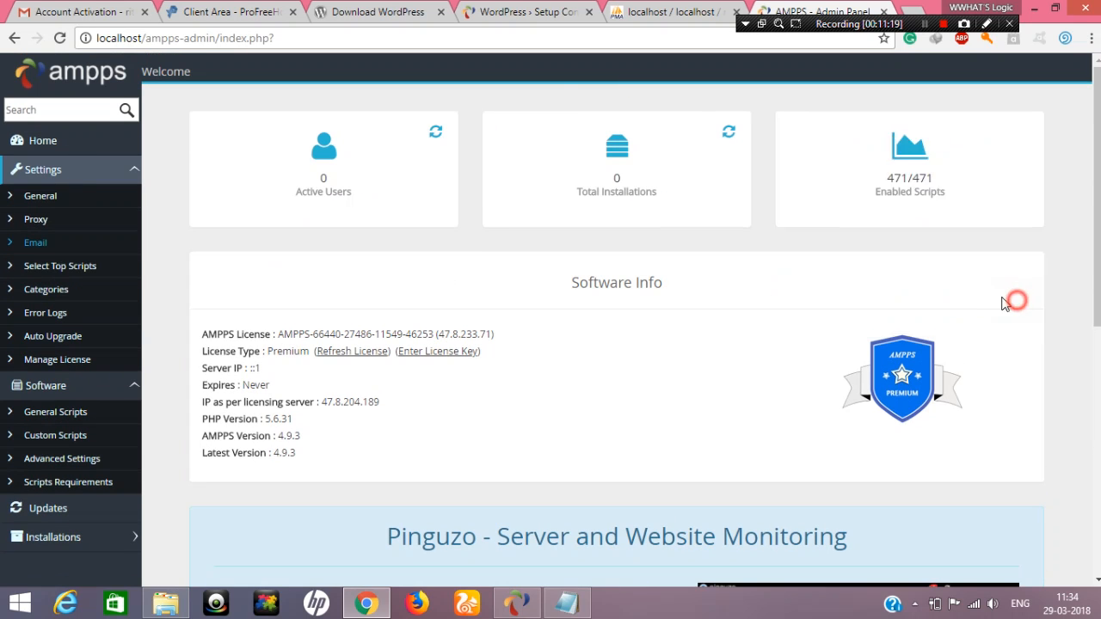
pyautogui.scroll(-5, 600, 312)
pyautogui.scroll(3, 315, 258)
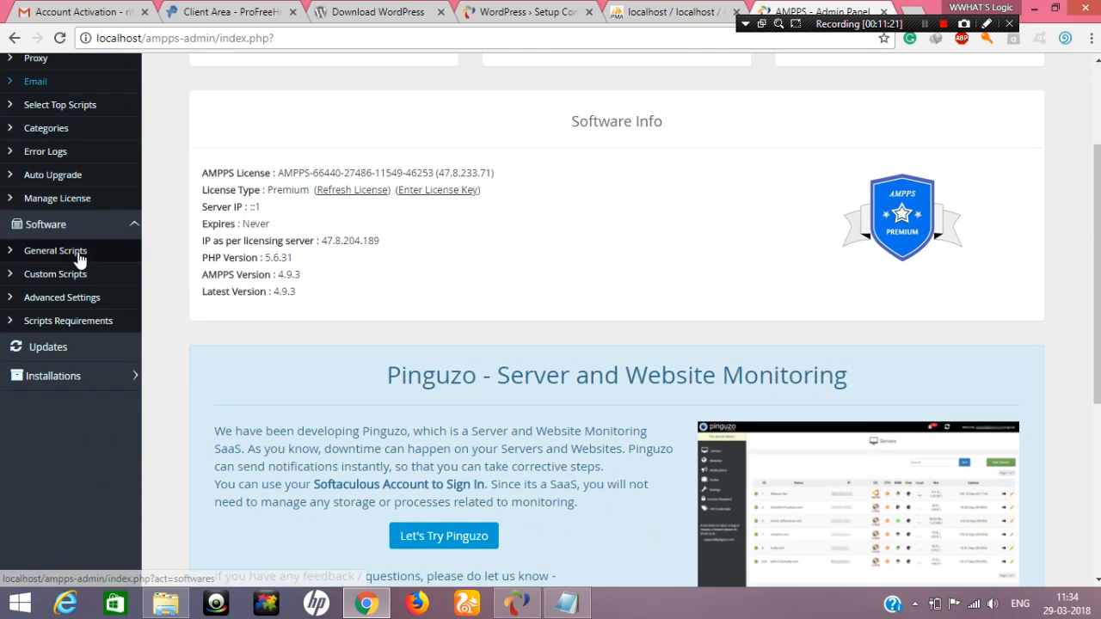
pyautogui.scroll(1, 84, 281)
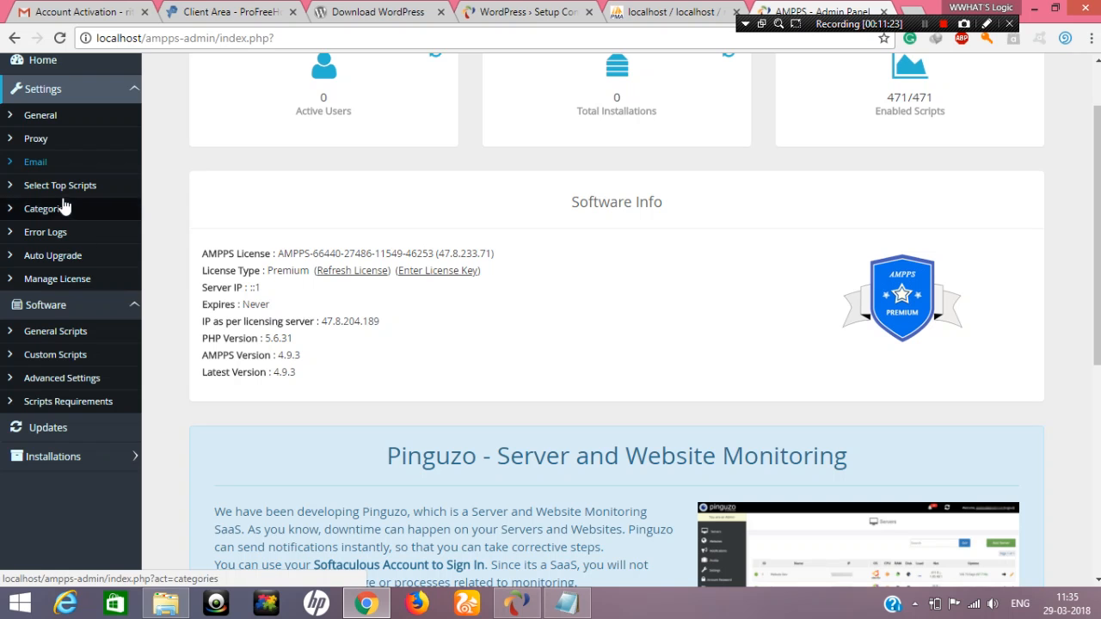
pyautogui.scroll(1, 142, 129)
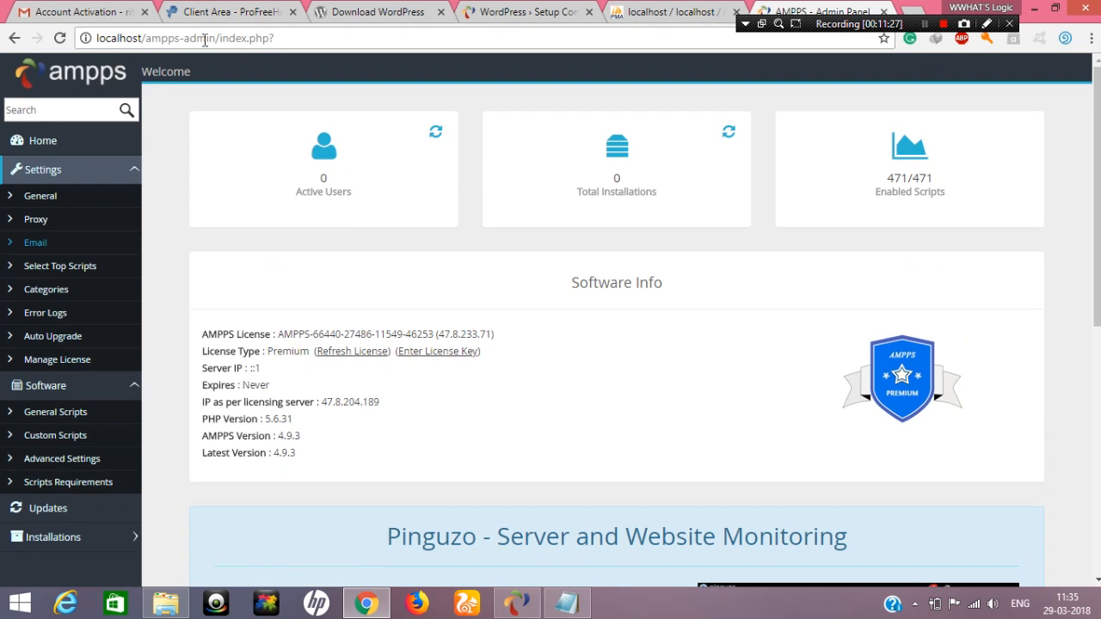
# Go to localhost/ampps/ and open the MySQL password settings
pyautogui.moveTo(179, 40); pyautogui.dragTo(381, 55)
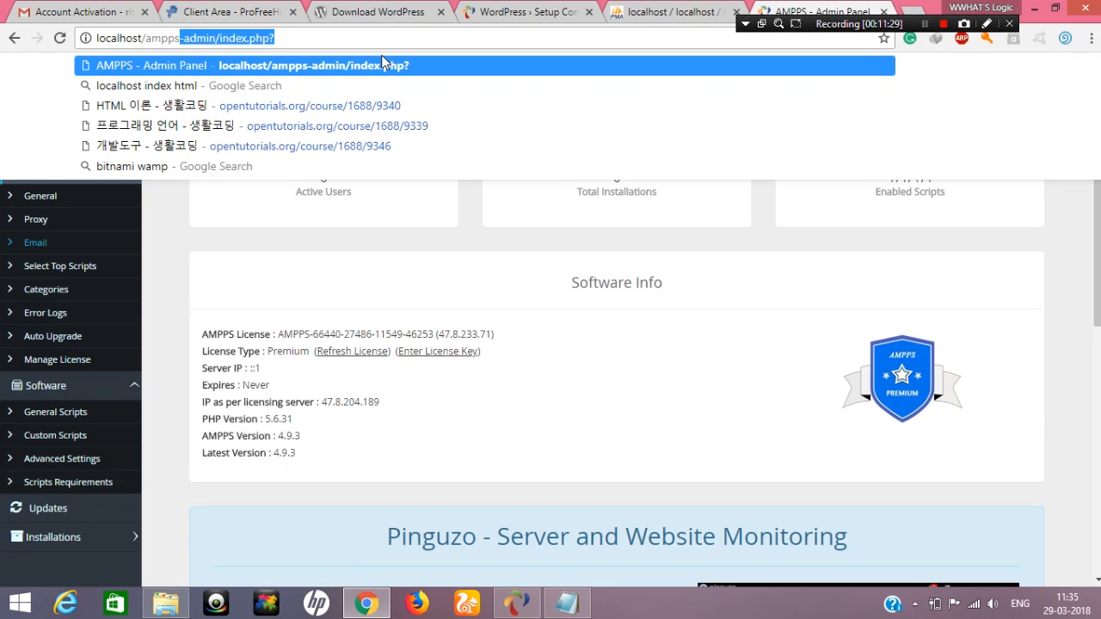
pyautogui.write('/')
pyautogui.press('Return')
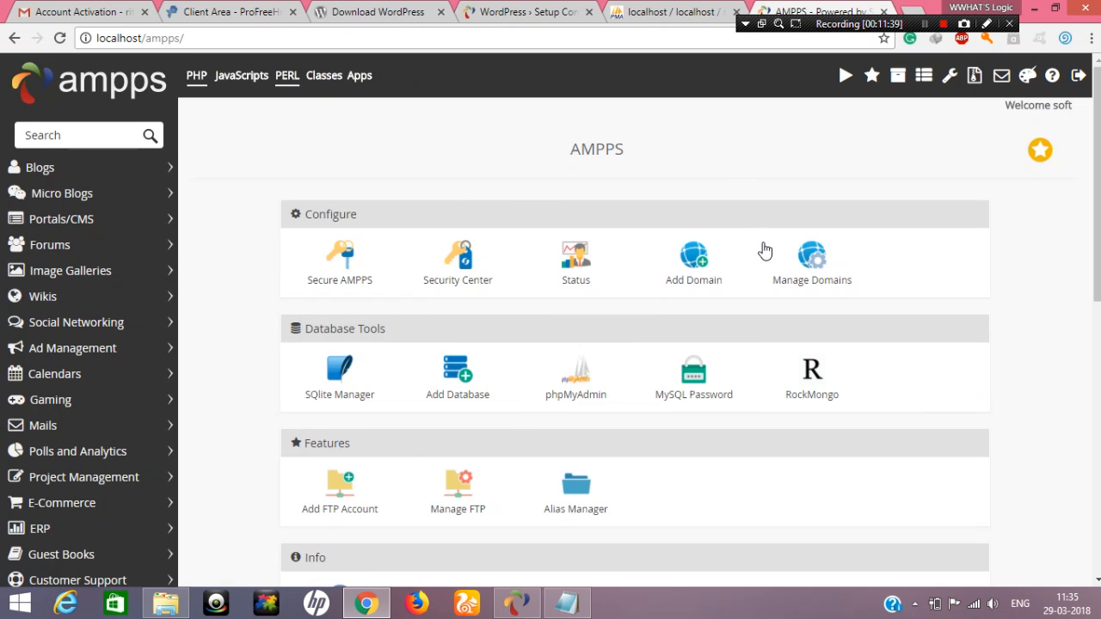
pyautogui.click(712, 397)
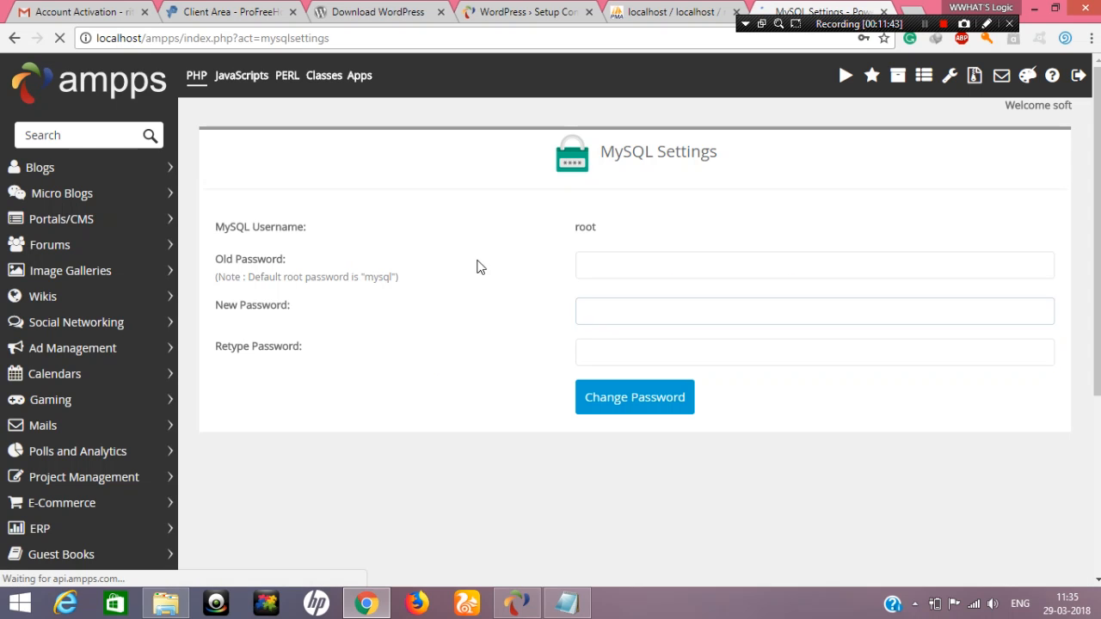
# Examine the root account's MySQL password fields and the note about the default root password
pyautogui.click(734, 268)
pyautogui.doubleClick(727, 266)
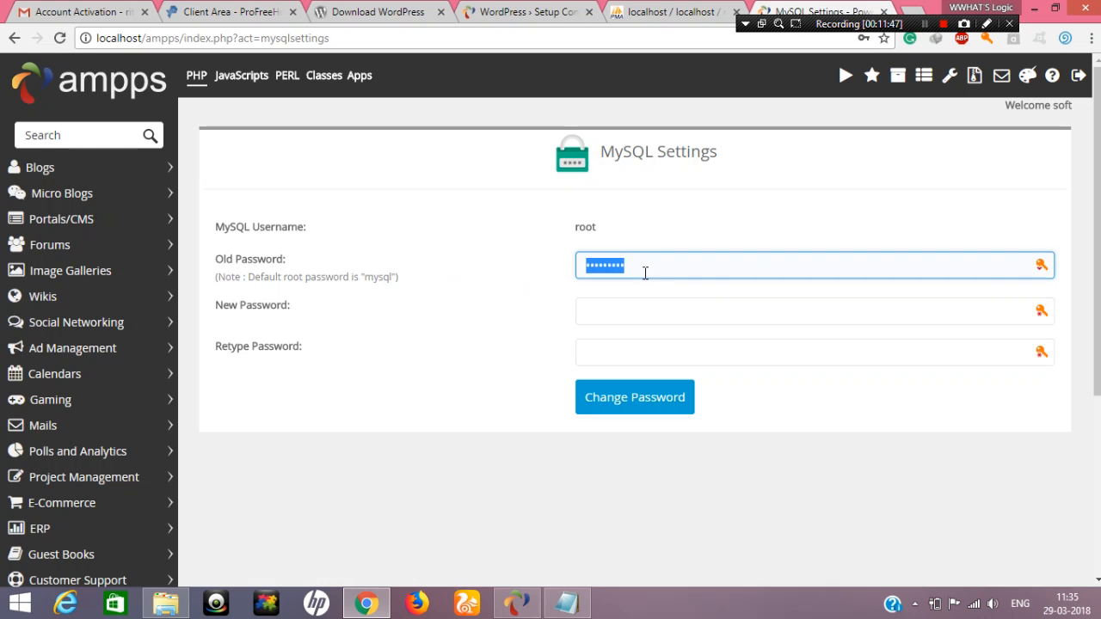
pyautogui.click(652, 272)
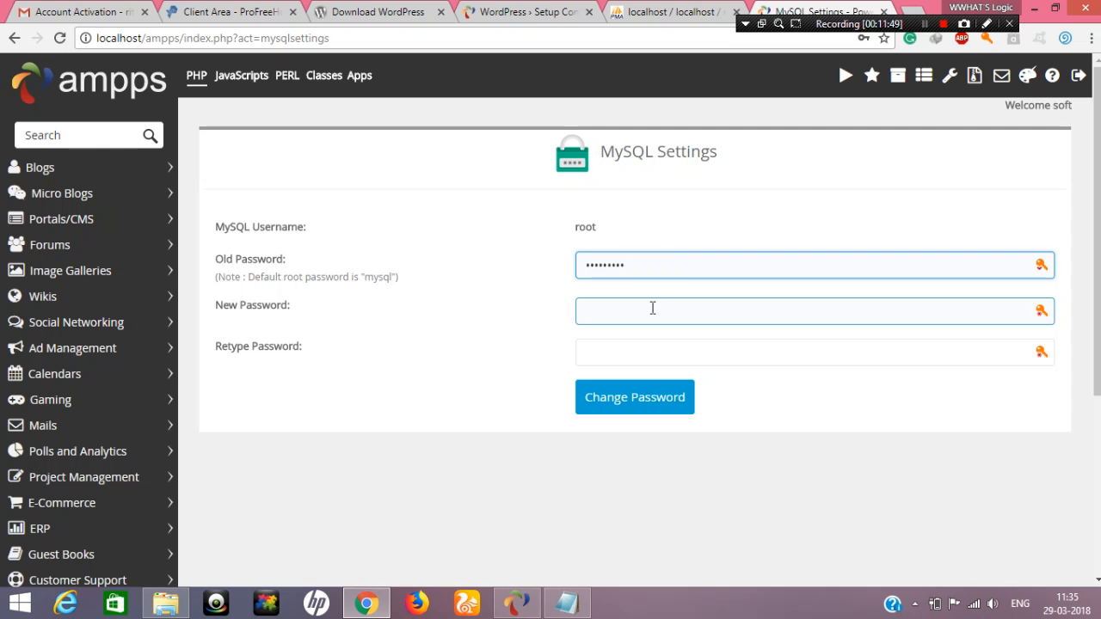
pyautogui.click(297, 276)
pyautogui.doubleClick(298, 277)
pyautogui.click(346, 277)
pyautogui.click(632, 266)
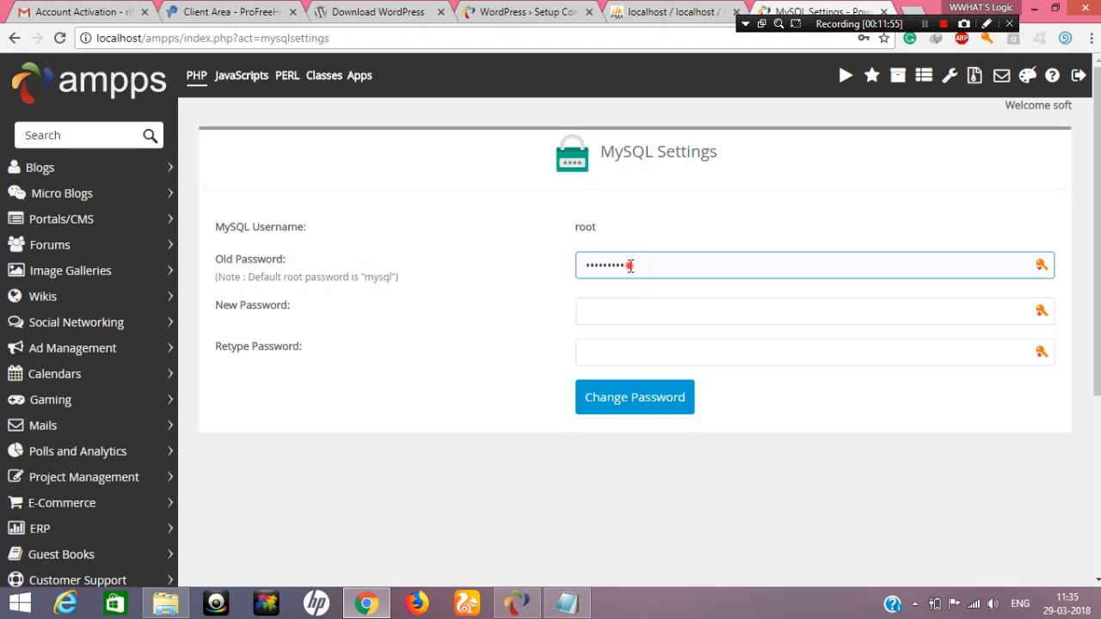
pyautogui.doubleClick(624, 265)
pyautogui.click(651, 263)
pyautogui.doubleClick(645, 263)
pyautogui.click(467, 268)
pyautogui.click(616, 307)
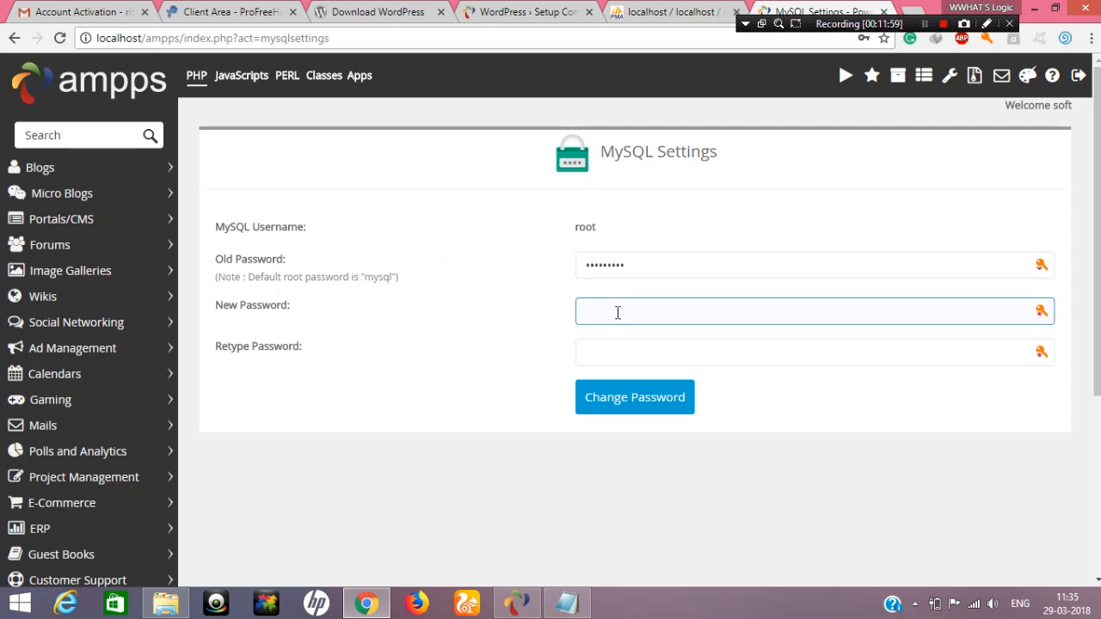
pyautogui.click(636, 350)
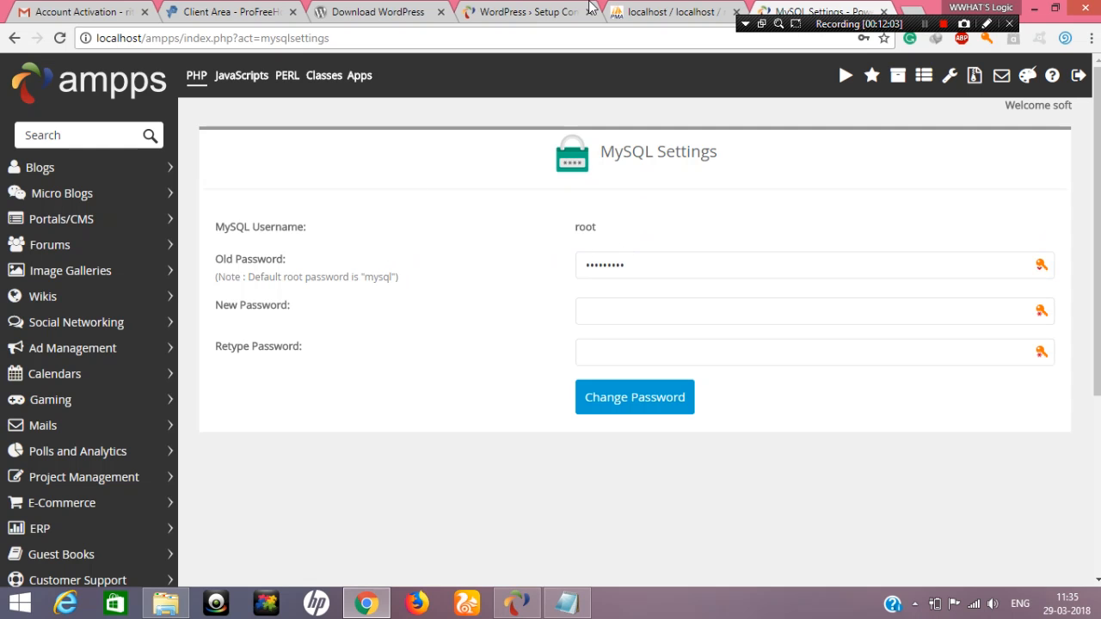
# Return to the WordPress database setup form, replace the database password with the default MySQL root password, and submit the connection details
pyautogui.click(644, 7)
pyautogui.click(526, 11)
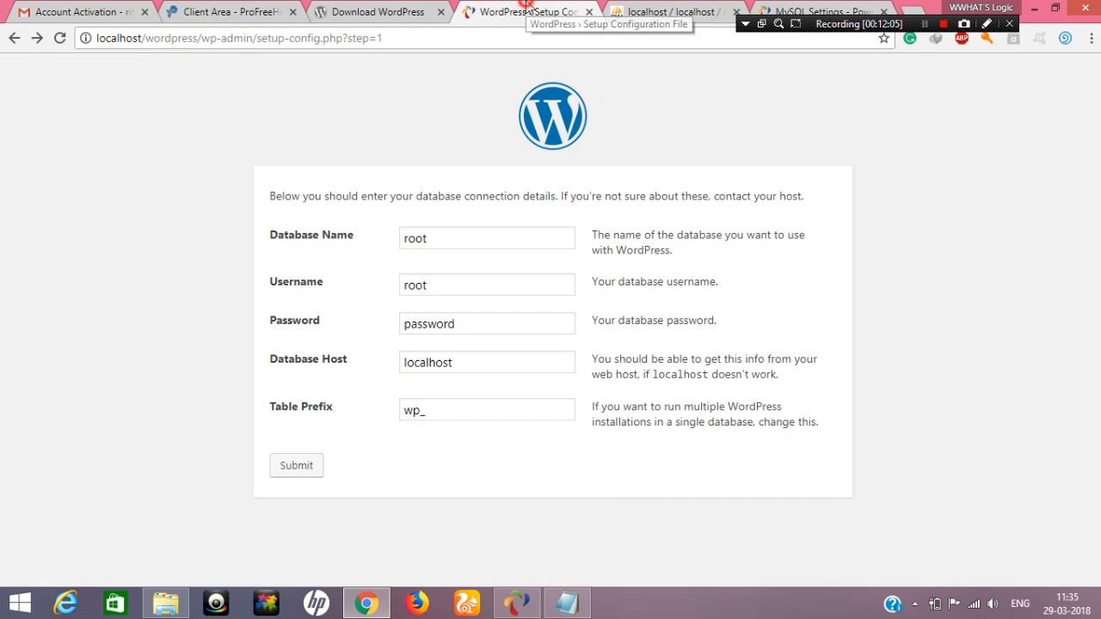
pyautogui.doubleClick(450, 240)
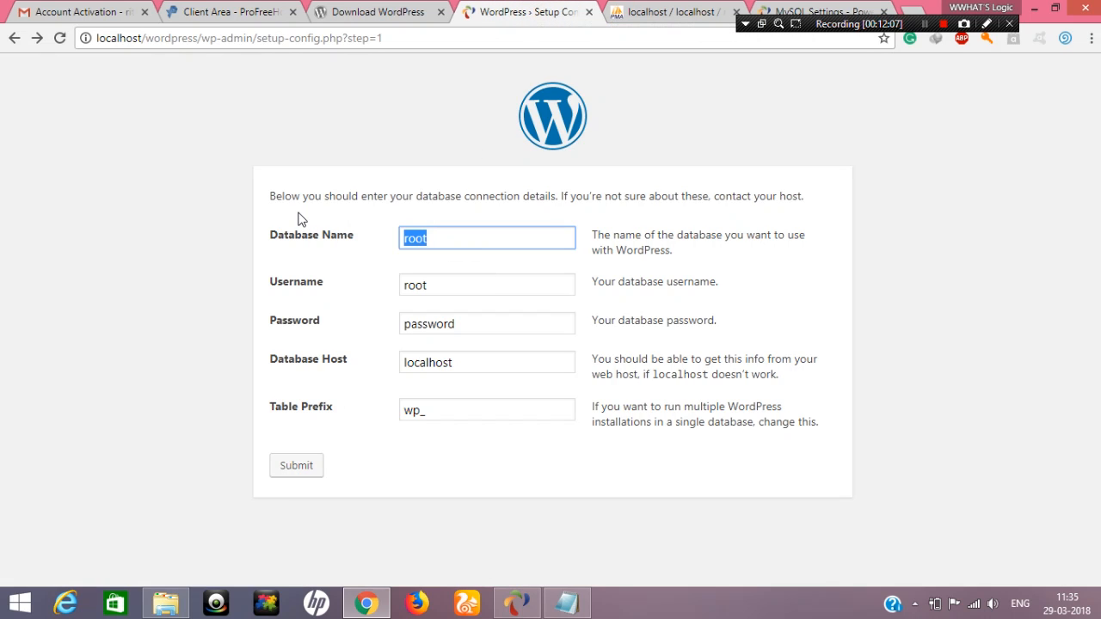
pyautogui.click(433, 289)
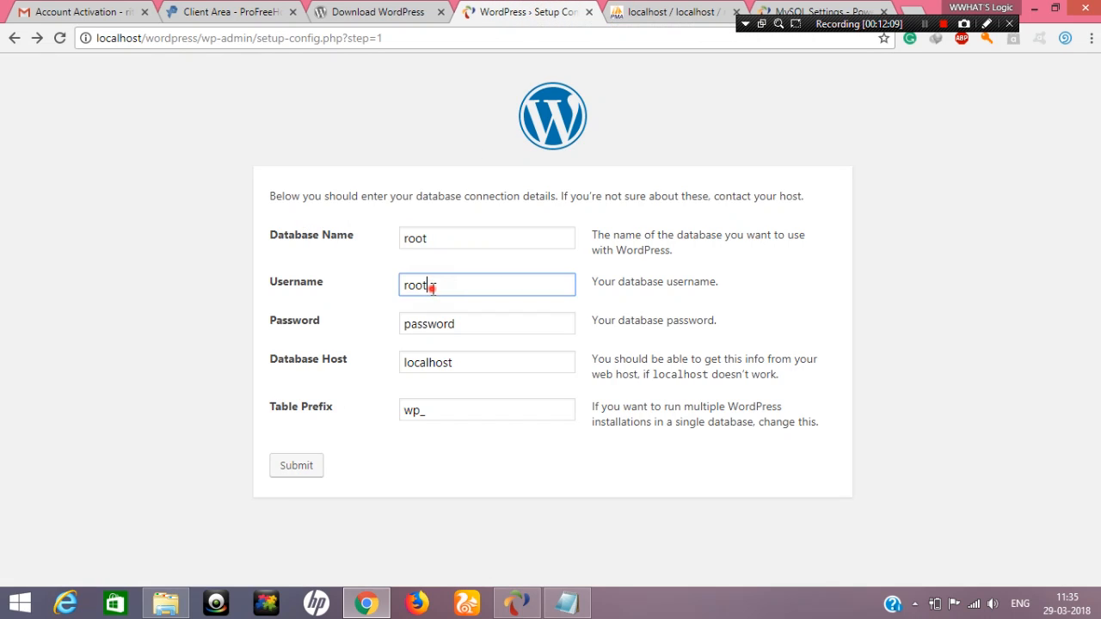
pyautogui.doubleClick(458, 320)
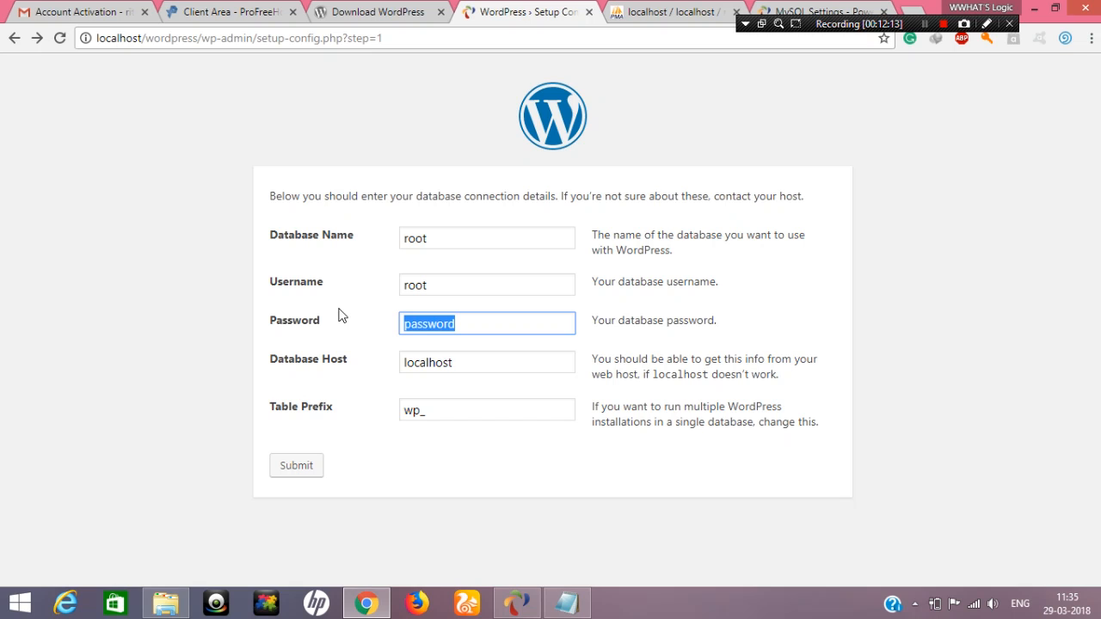
pyautogui.write('mysql')
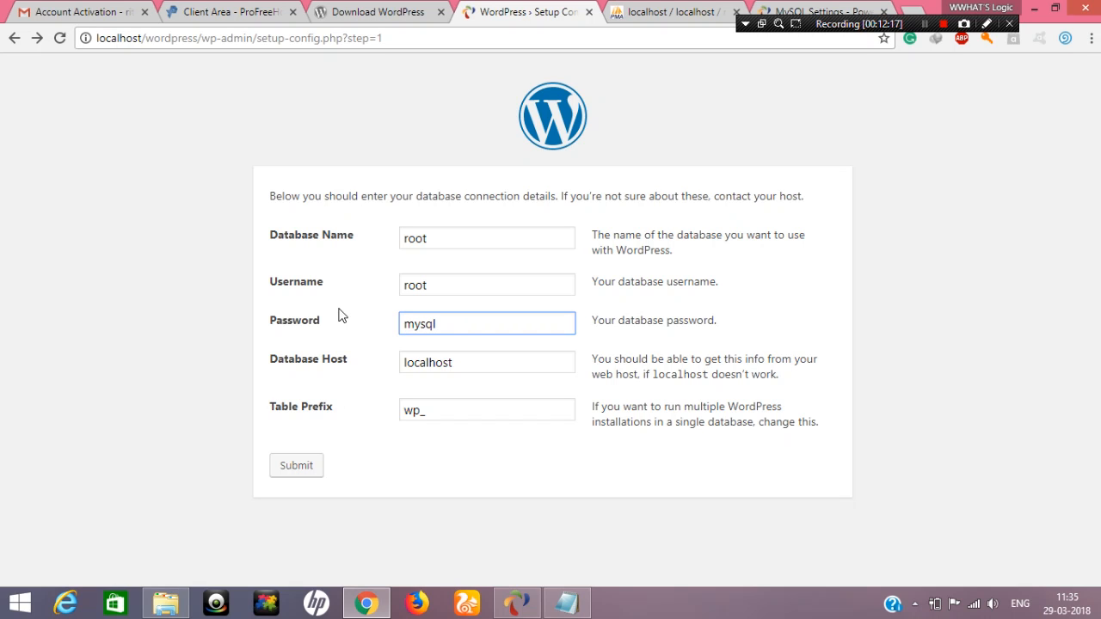
pyautogui.click(315, 468)
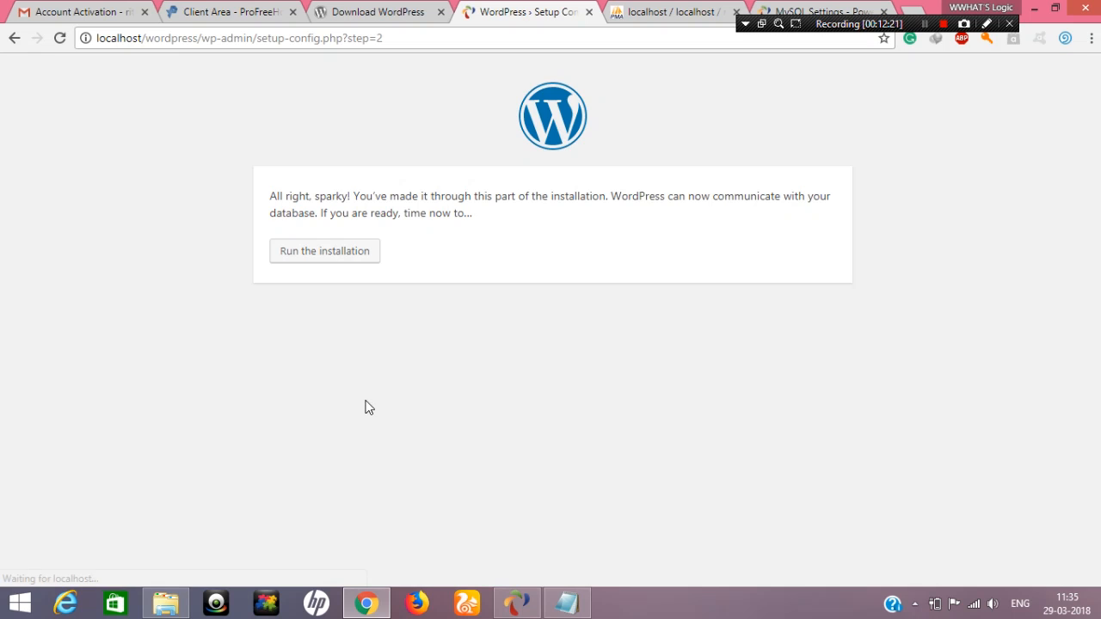
# Read the database connection success message and run the WordPress installation
pyautogui.moveTo(264, 195); pyautogui.dragTo(315, 187)
pyautogui.click(541, 209)
pyautogui.click(315, 187)
pyautogui.click(357, 251)
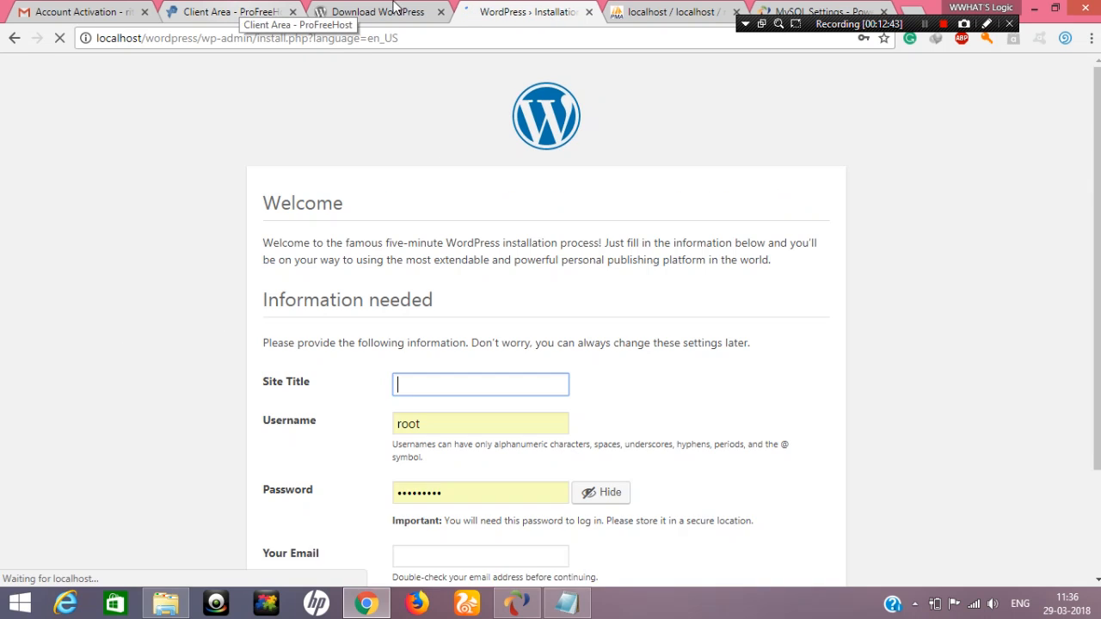
# Set the site title to WWHAT'S Logic and keep root as the username
pyautogui.scroll(-3, 356, 216)
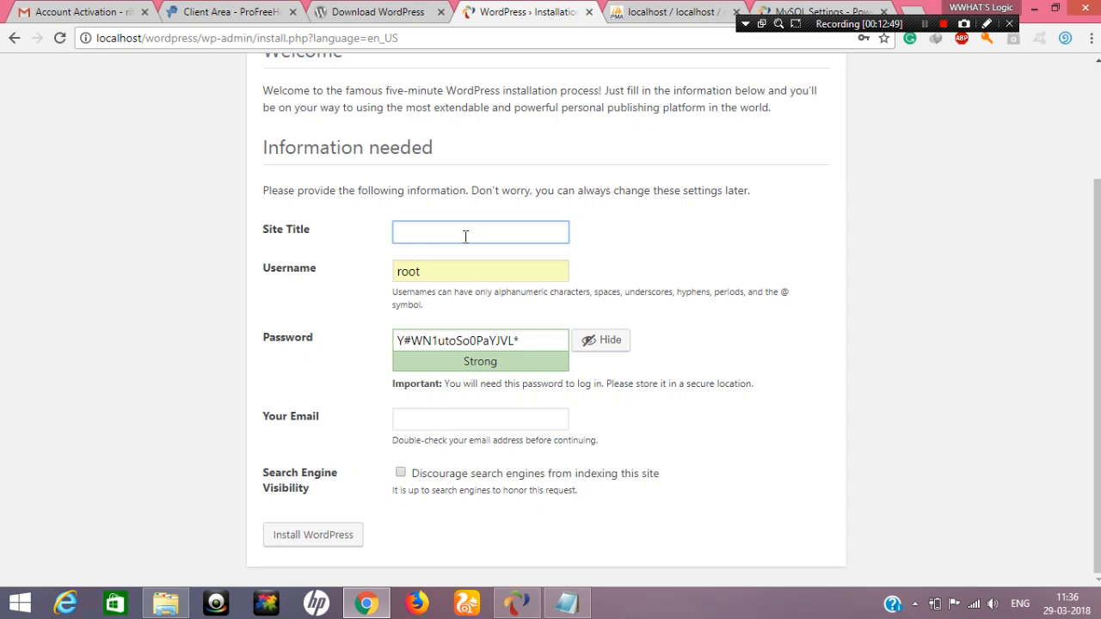
pyautogui.write("WHAT'S Logic")
pyautogui.doubleClick(449, 272)
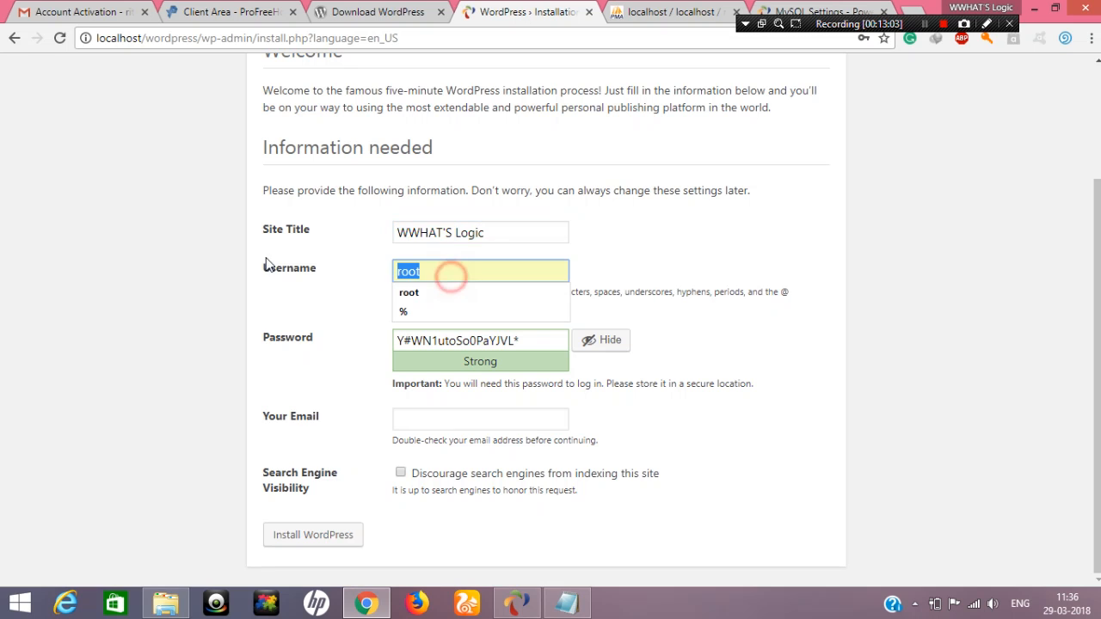
pyautogui.click(603, 245)
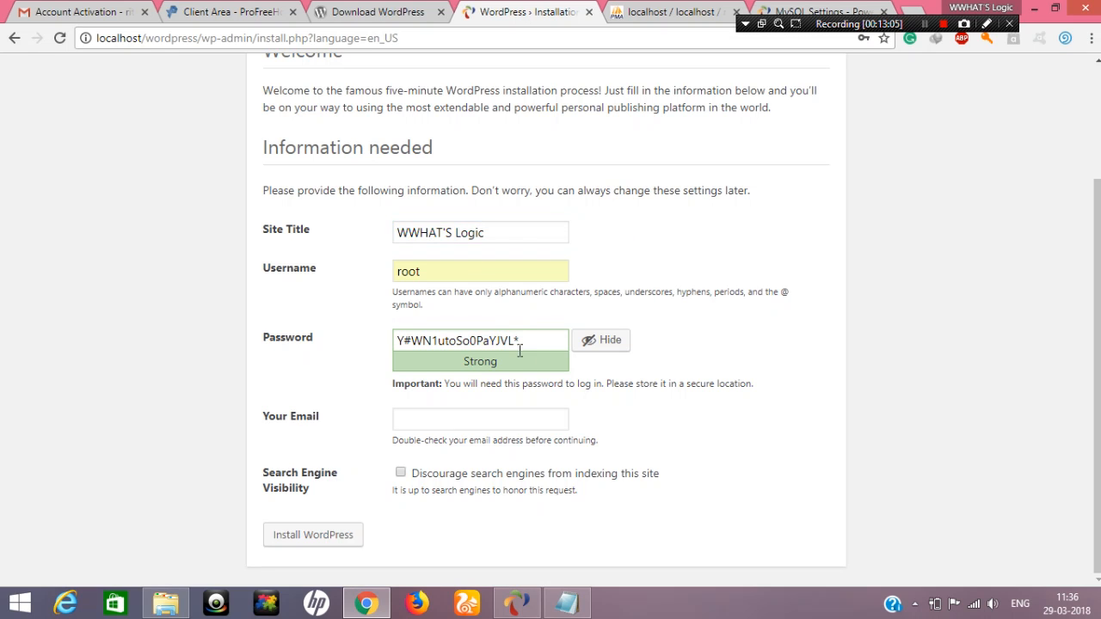
# Replace the suggested strong password for the WordPress administrator with a custom account password
pyautogui.tripleClick(523, 344)
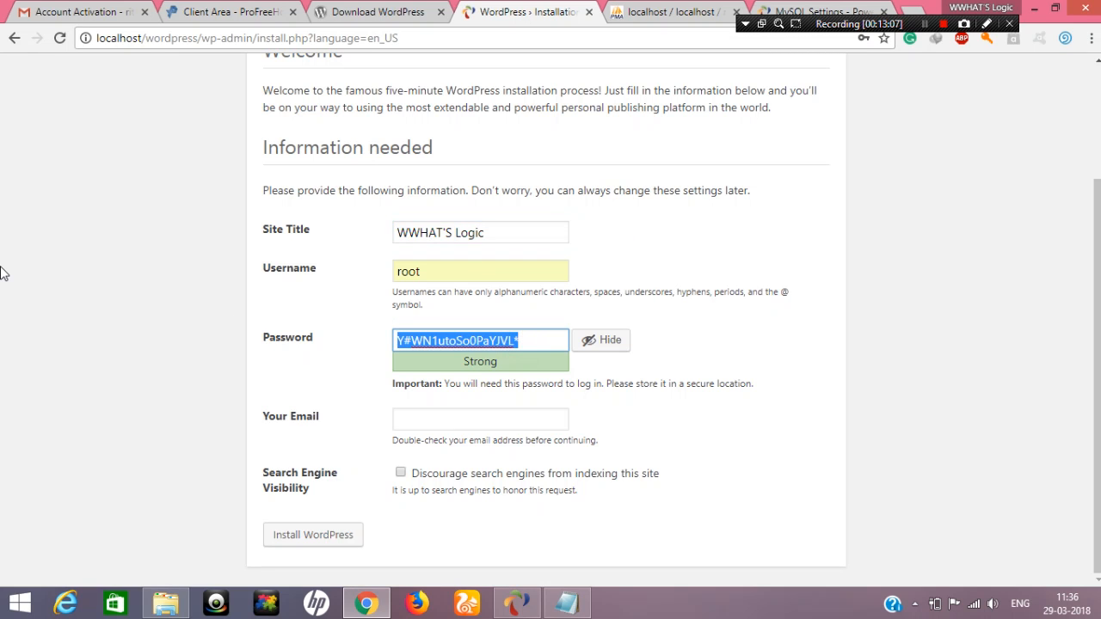
pyautogui.write('1')
pyautogui.press('BackSpace')
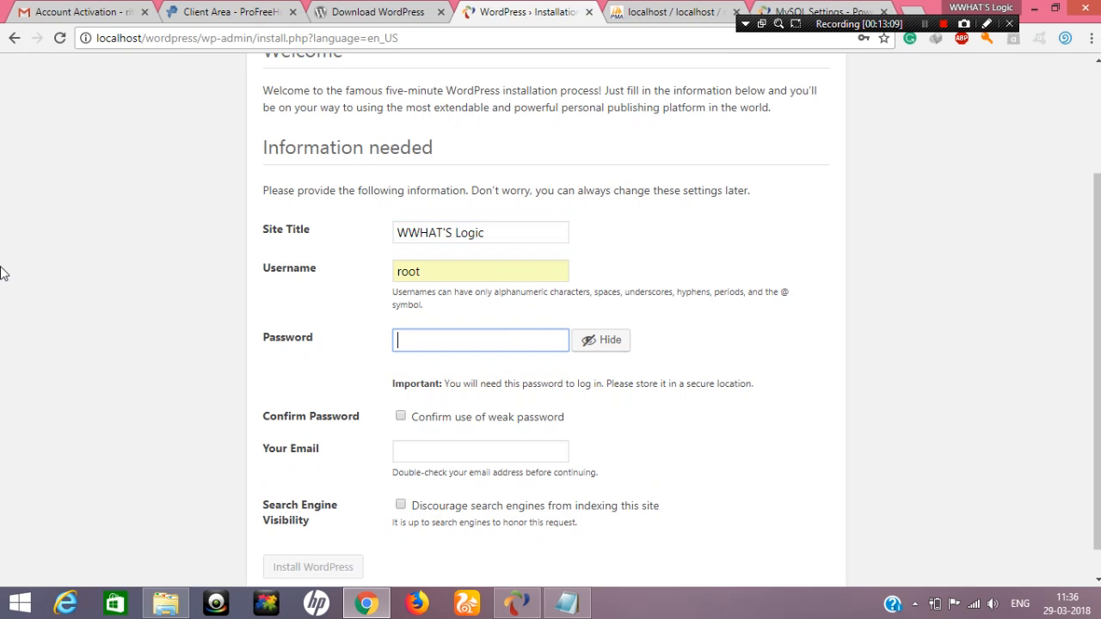
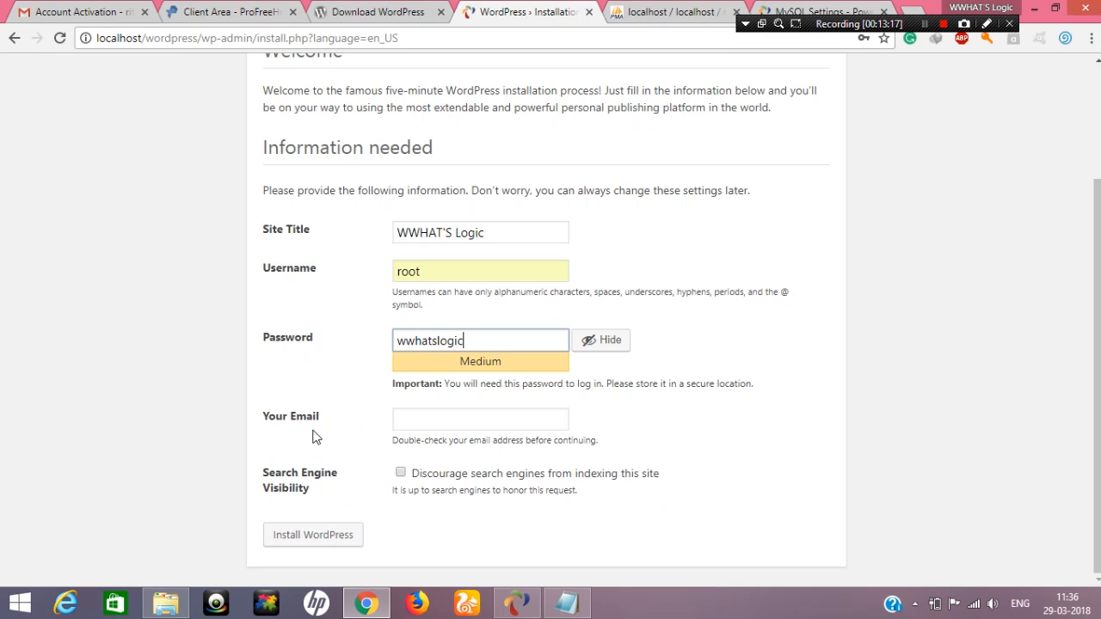
# Fill in the administrator's email address and install WordPress, saving the root login in the password manager
pyautogui.click(530, 418)
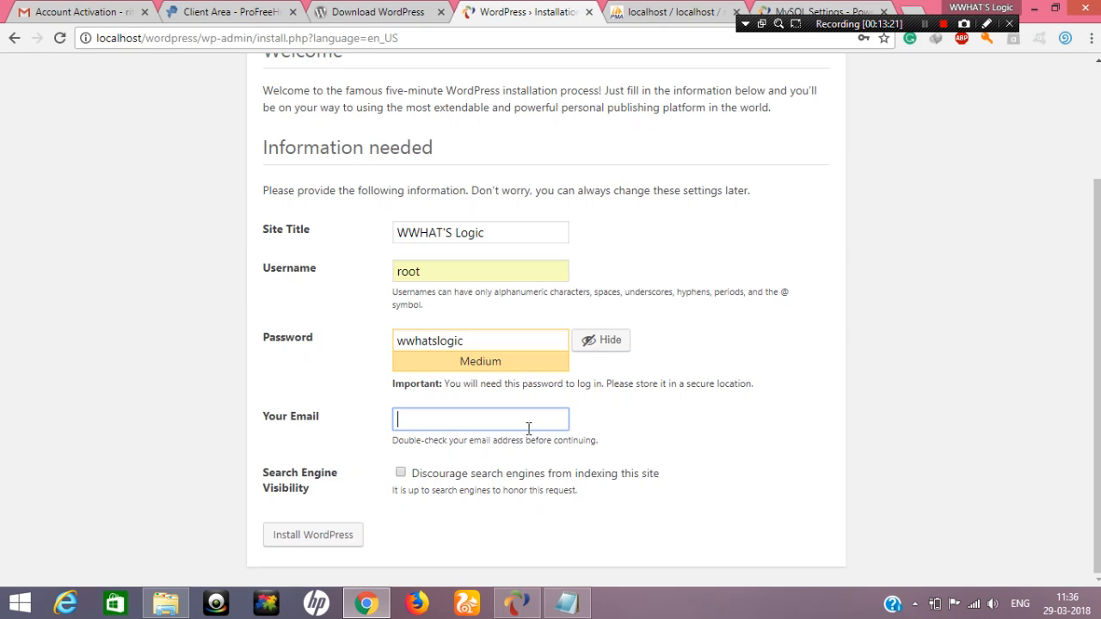
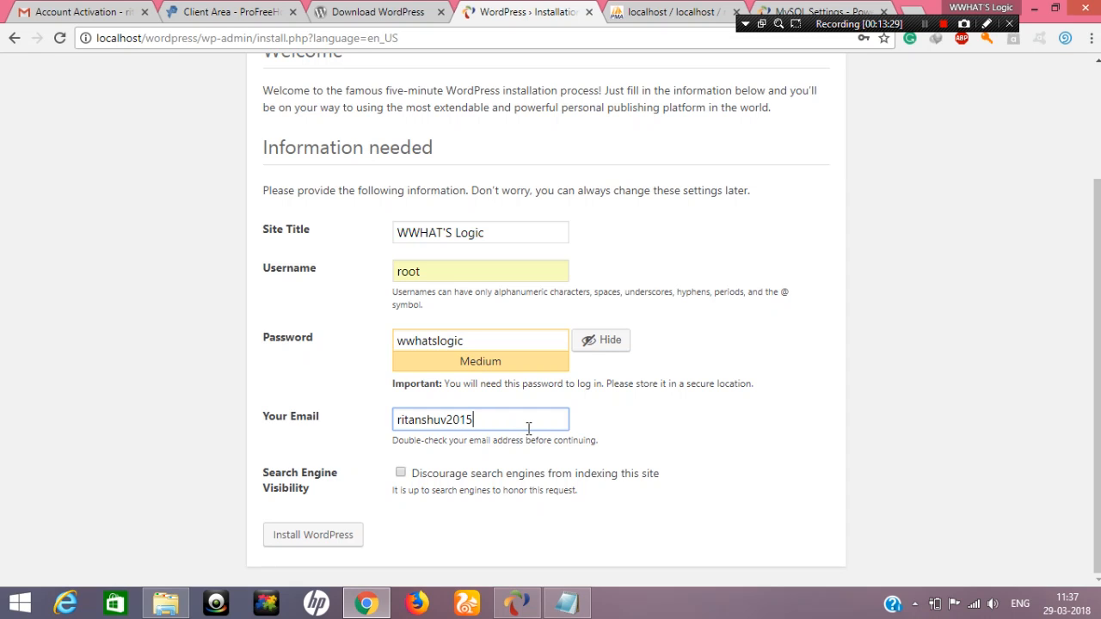
pyautogui.click(315, 539)
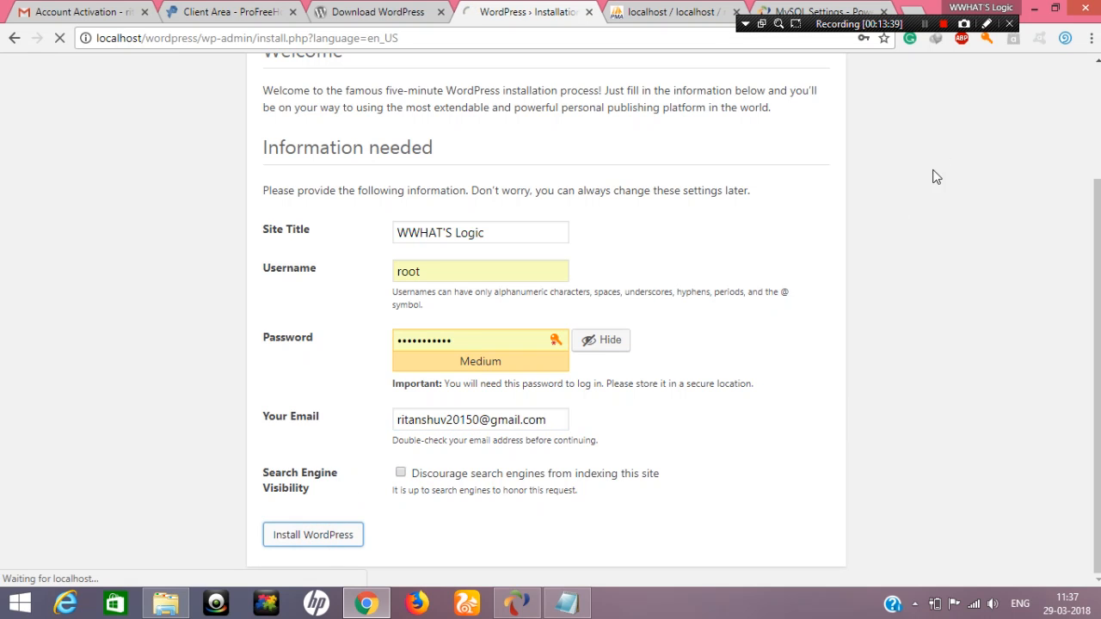
pyautogui.scroll(2, 701, 216)
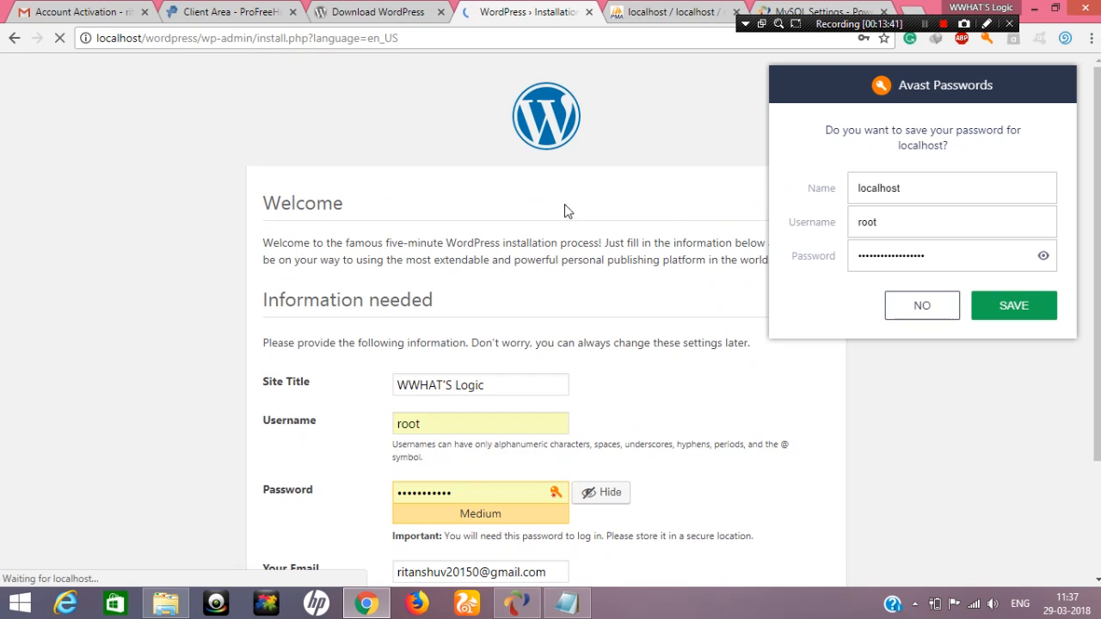
pyautogui.click(993, 310)
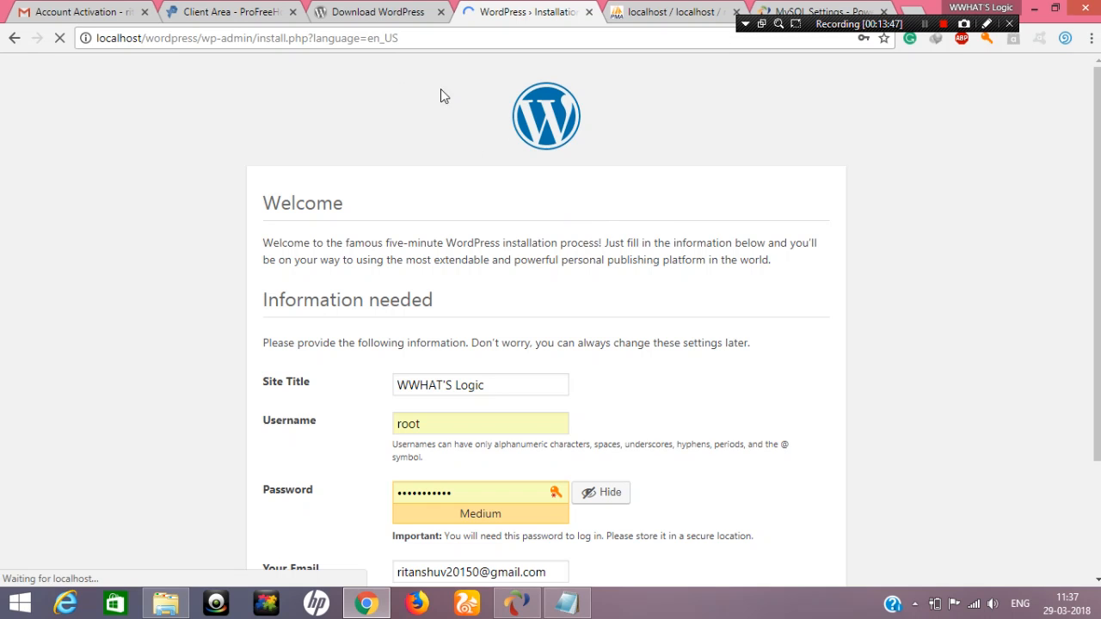
# Switch to the ProFreeHost client area, manage the wwhatslogicwordpress.unaux.com account, and open its website in a new tab
pyautogui.click(225, 11)
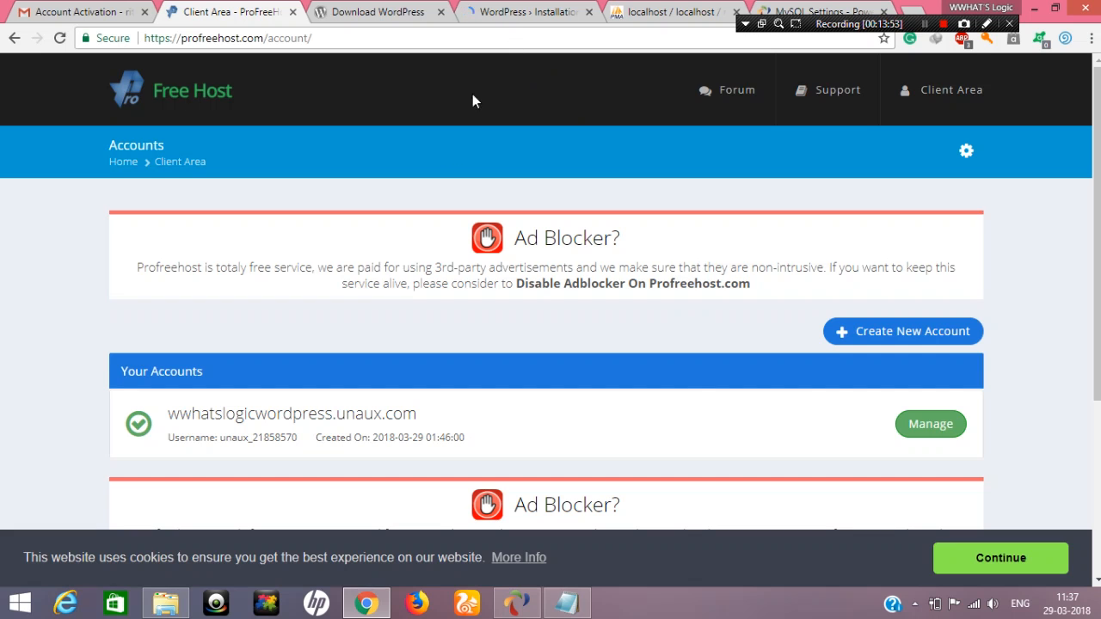
pyautogui.click(959, 432)
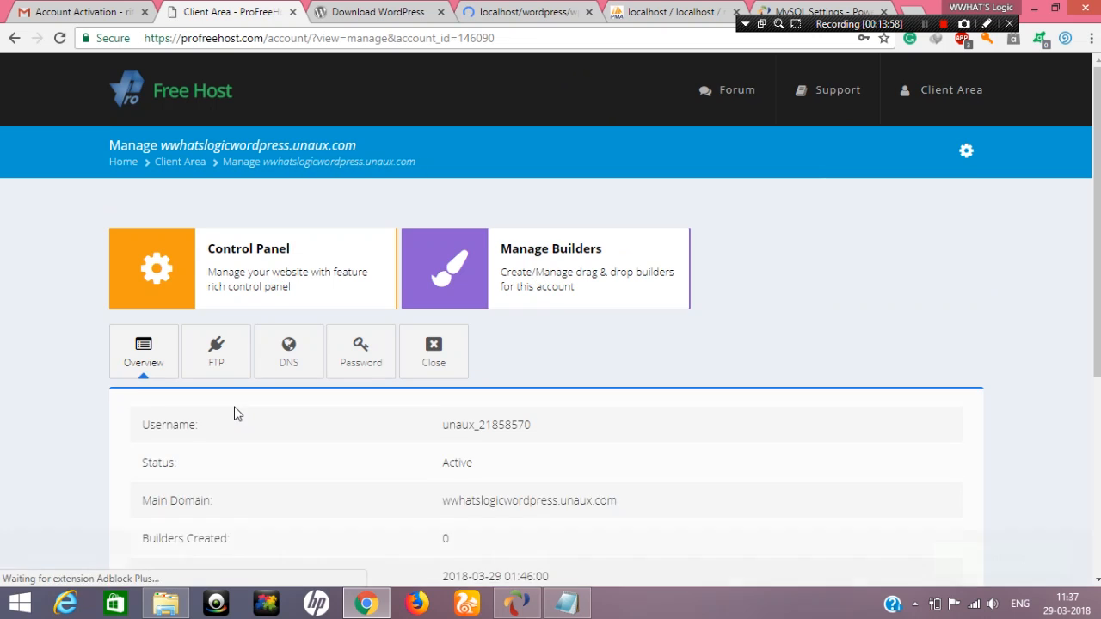
pyautogui.scroll(-1, 381, 411)
pyautogui.click(437, 418)
pyautogui.scroll(-1, 554, 465)
pyautogui.click(547, 437)
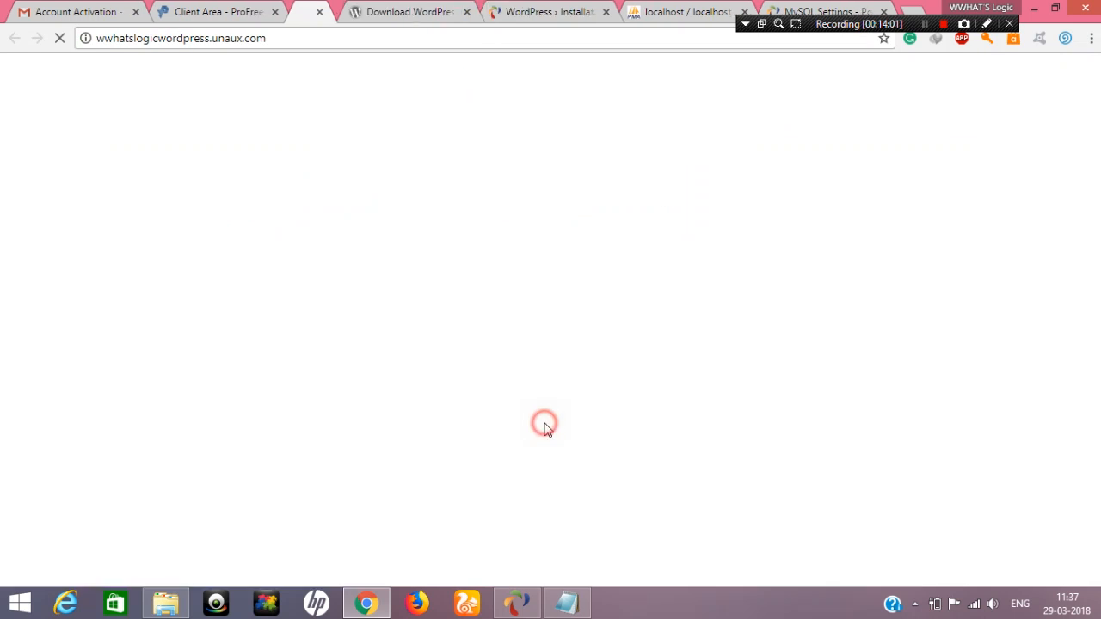
# View the hosted wwhatslogicwordpress.unaux.com page and its address, and close its tab
pyautogui.click(291, 52)
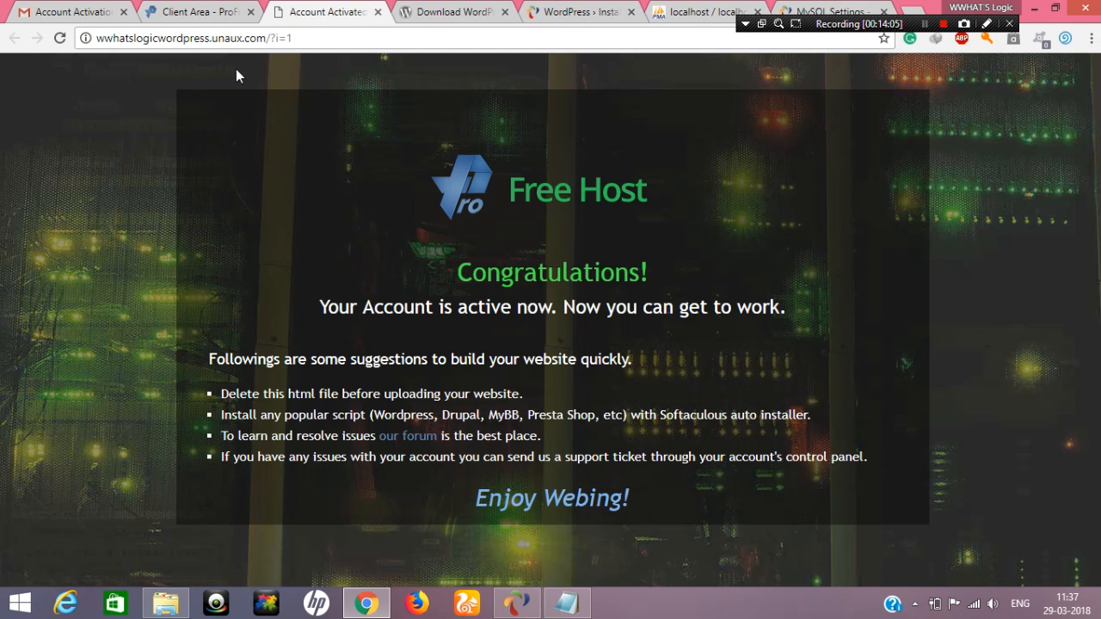
pyautogui.moveTo(307, 38); pyautogui.dragTo(89, 38)
pyautogui.click(273, 38)
pyautogui.click(376, 11)
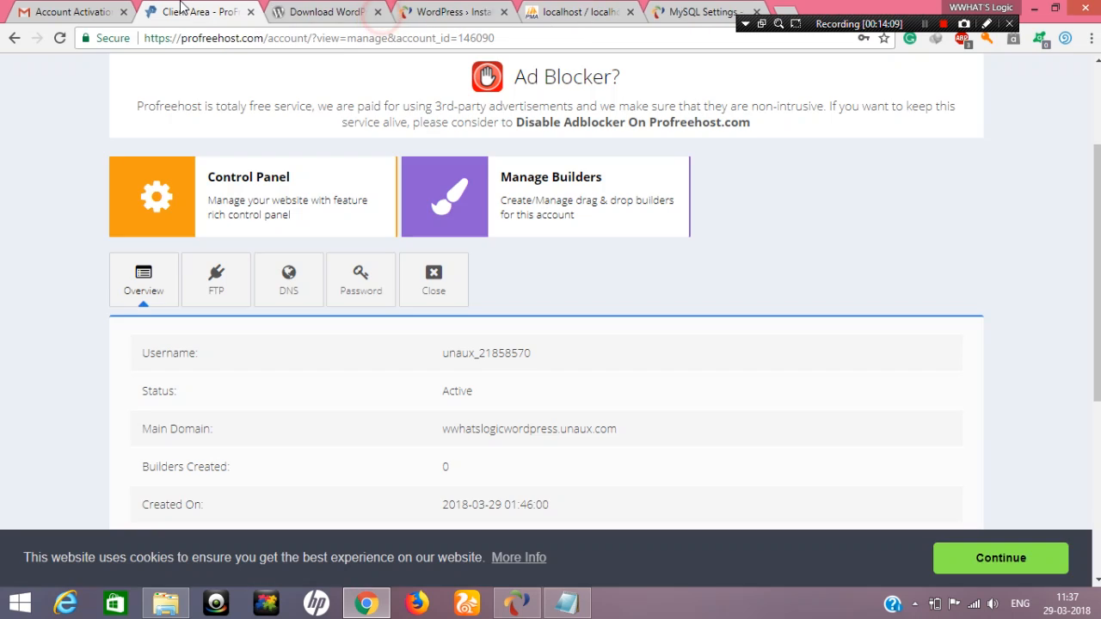
# Check the hosting account's username in the ProFreeHost account overview
pyautogui.scroll(-2, 560, 364)
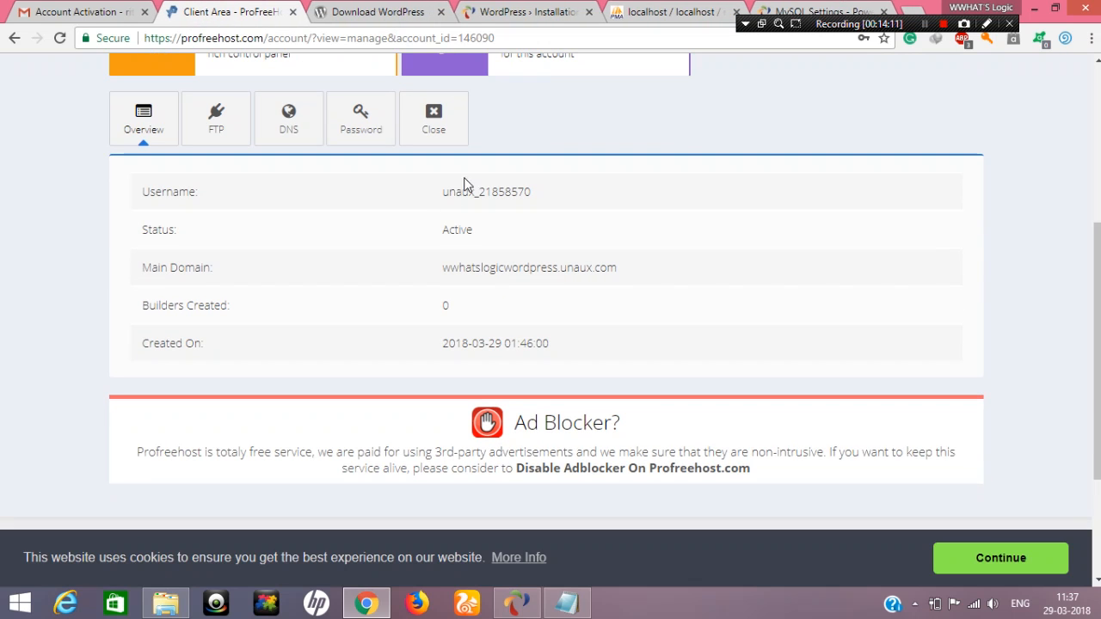
pyautogui.moveTo(443, 193); pyautogui.dragTo(551, 196)
pyautogui.click(560, 198)
# Replace the prefilled password of the hosting account with a new account password and submit the change
pyautogui.scroll(1, 593, 308)
pyautogui.scroll(3, 364, 307)
pyautogui.click(358, 291)
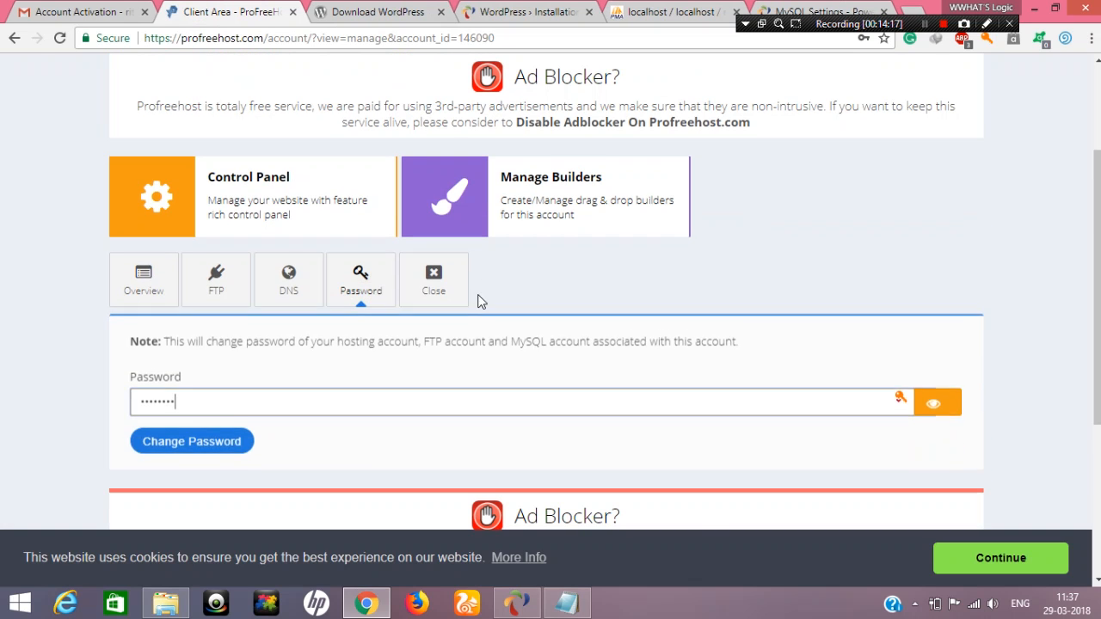
pyautogui.scroll(-2, 405, 301)
pyautogui.moveTo(233, 317); pyautogui.dragTo(71, 308)
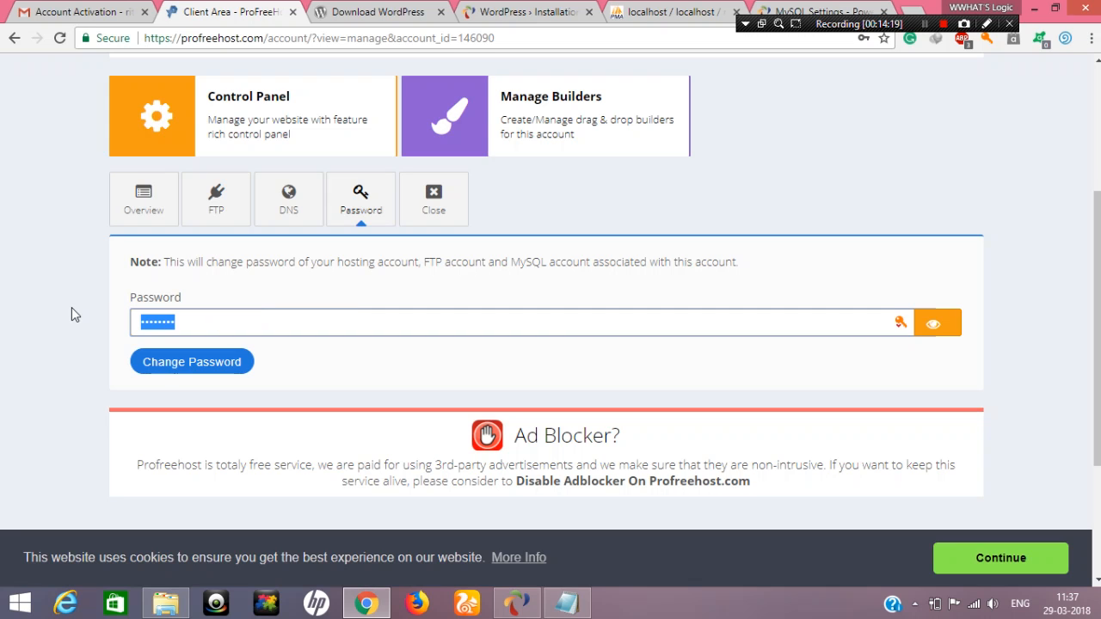
pyautogui.write('••')
pyautogui.press('BackSpace')
pyautogui.press('BackSpace')
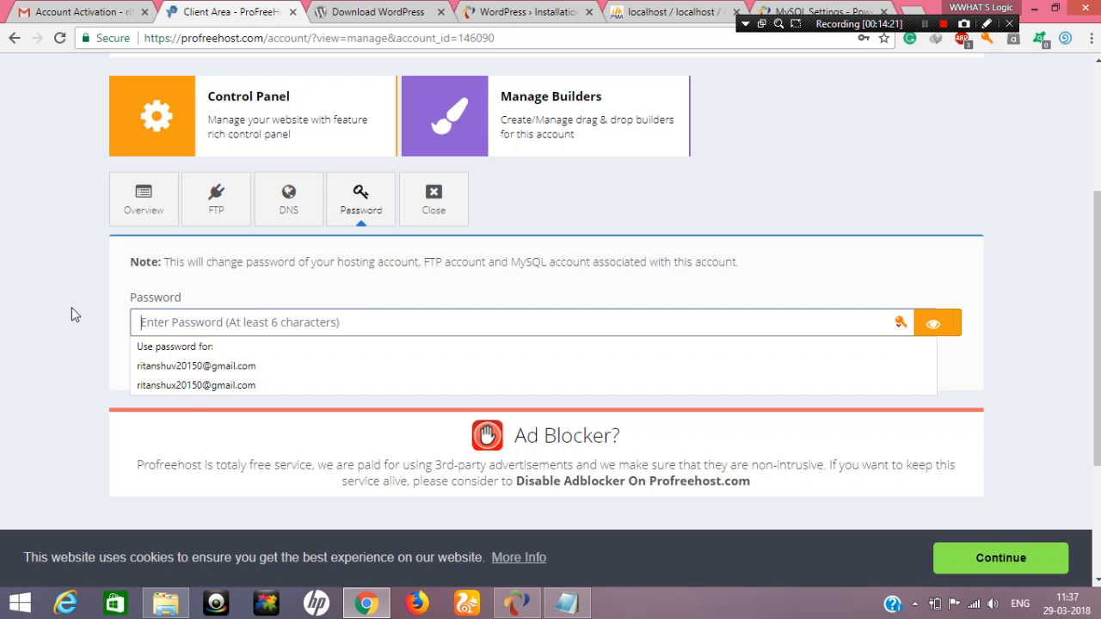
pyautogui.press('Escape')
pyautogui.write('•••••')
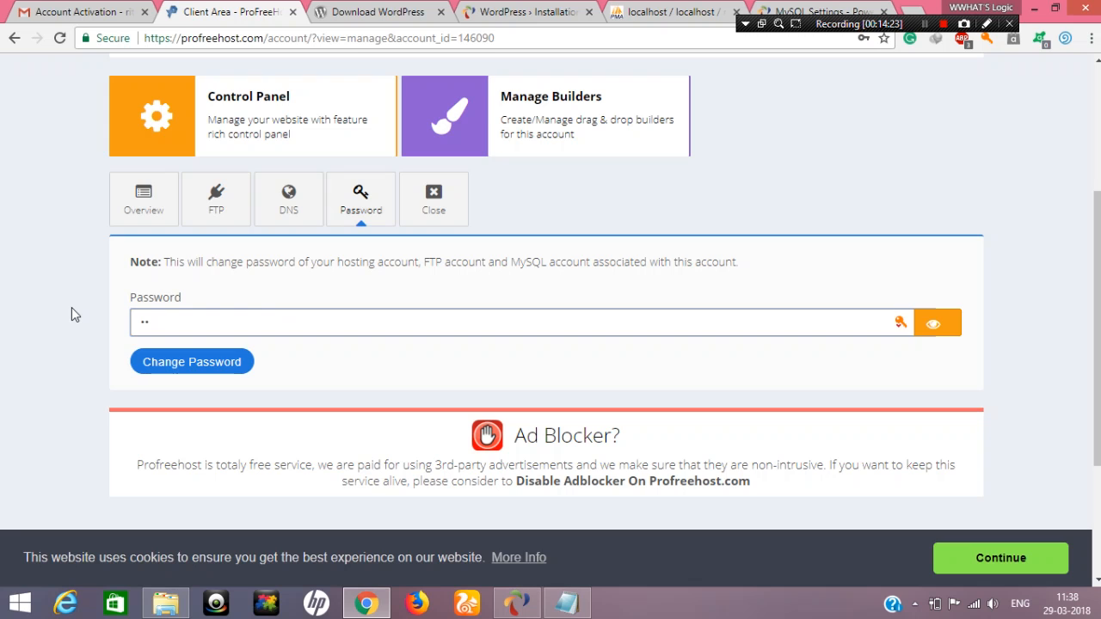
pyautogui.write('••••••')
pyautogui.click(220, 368)
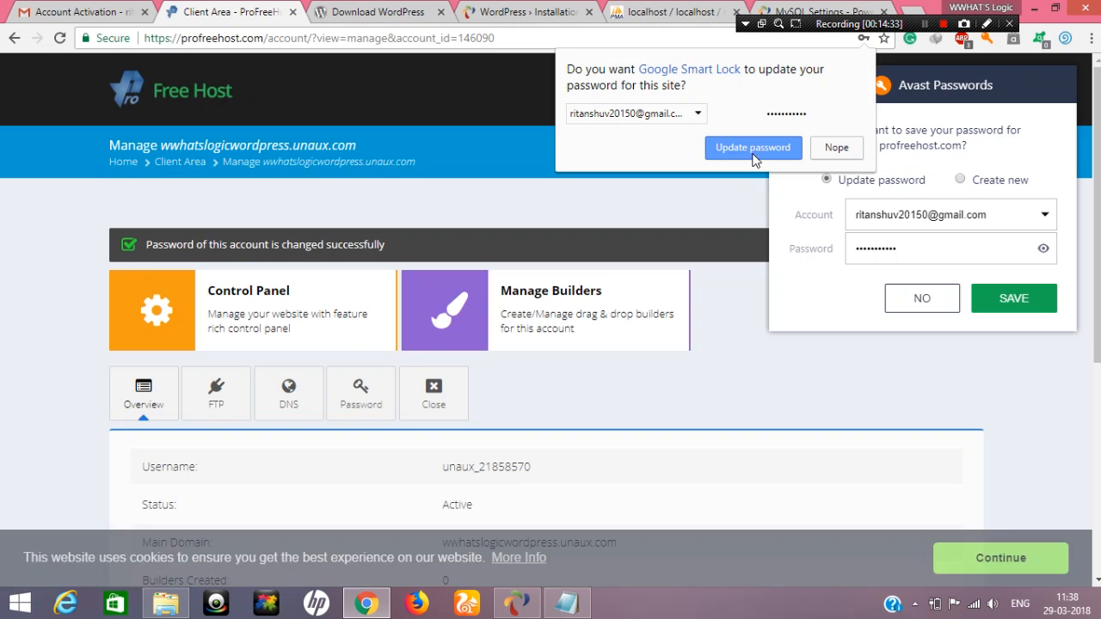
# Update the stored profreehost.com password in both Google Smart Lock and Avast Passwords
pyautogui.click(751, 148)
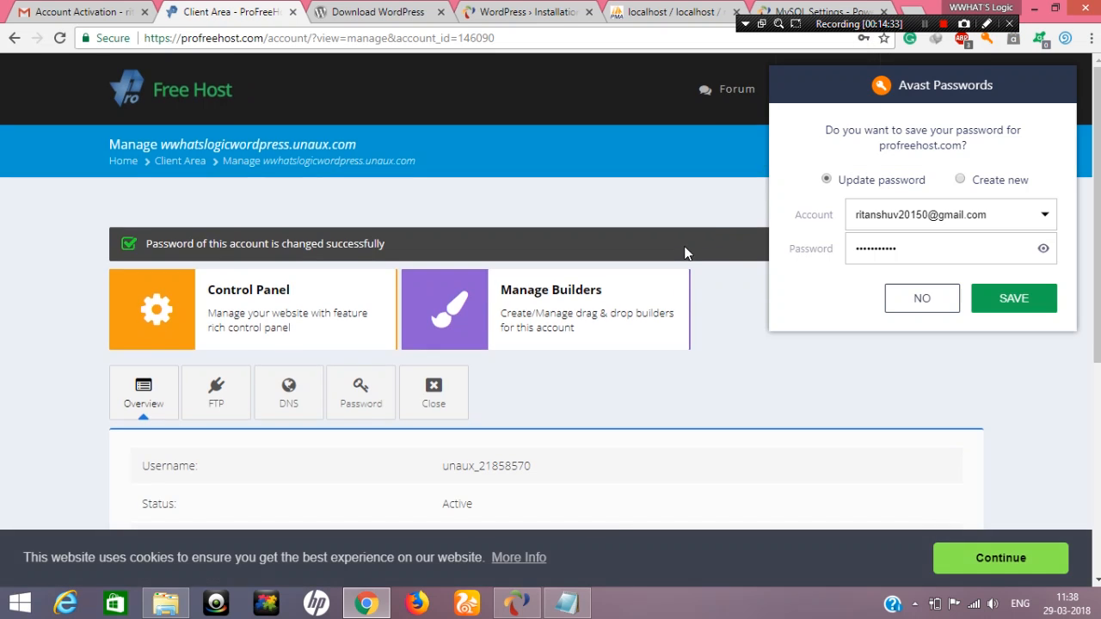
pyautogui.scroll(-4, 482, 289)
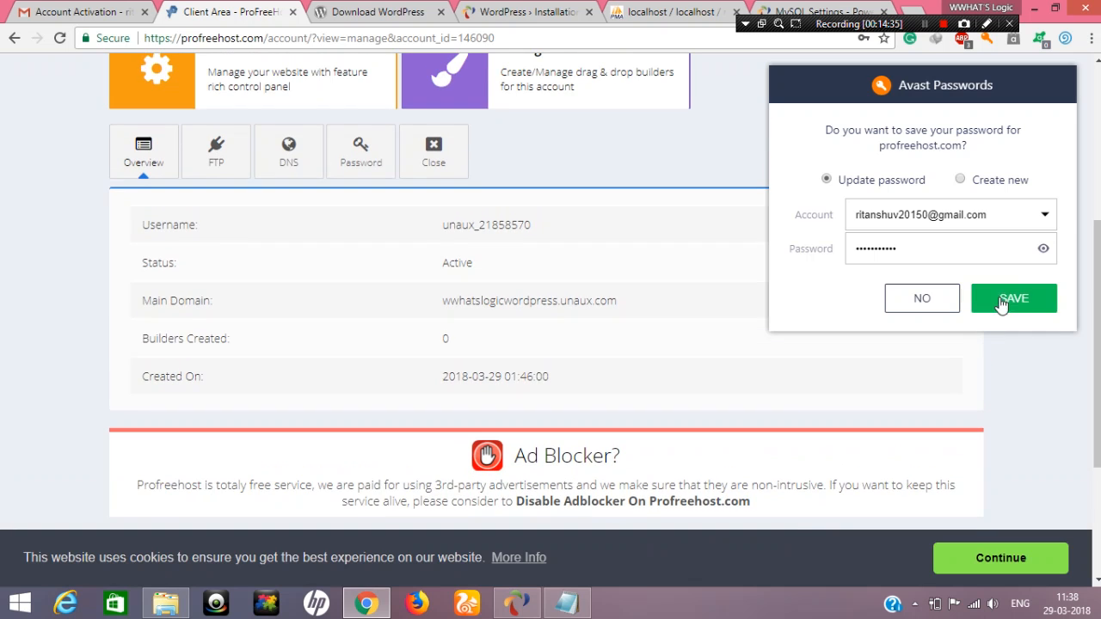
pyautogui.click(1002, 298)
# Open the control panel of the wwhatslogicwordpress.unaux.com hosting account
pyautogui.scroll(1, 541, 288)
pyautogui.scroll(-1, 509, 327)
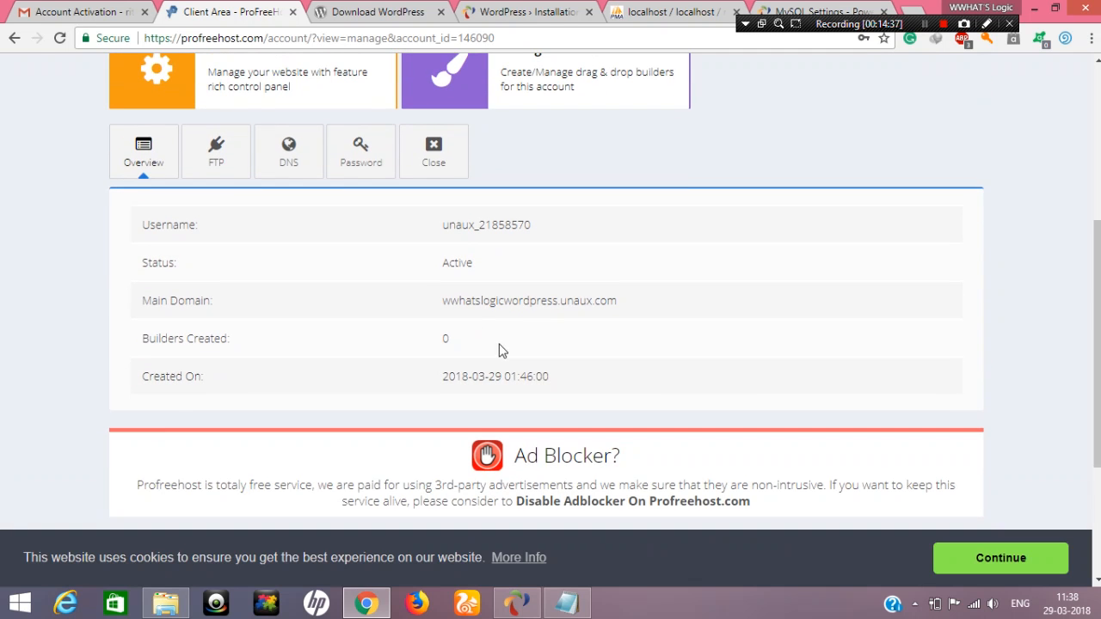
pyautogui.scroll(1, 250, 214)
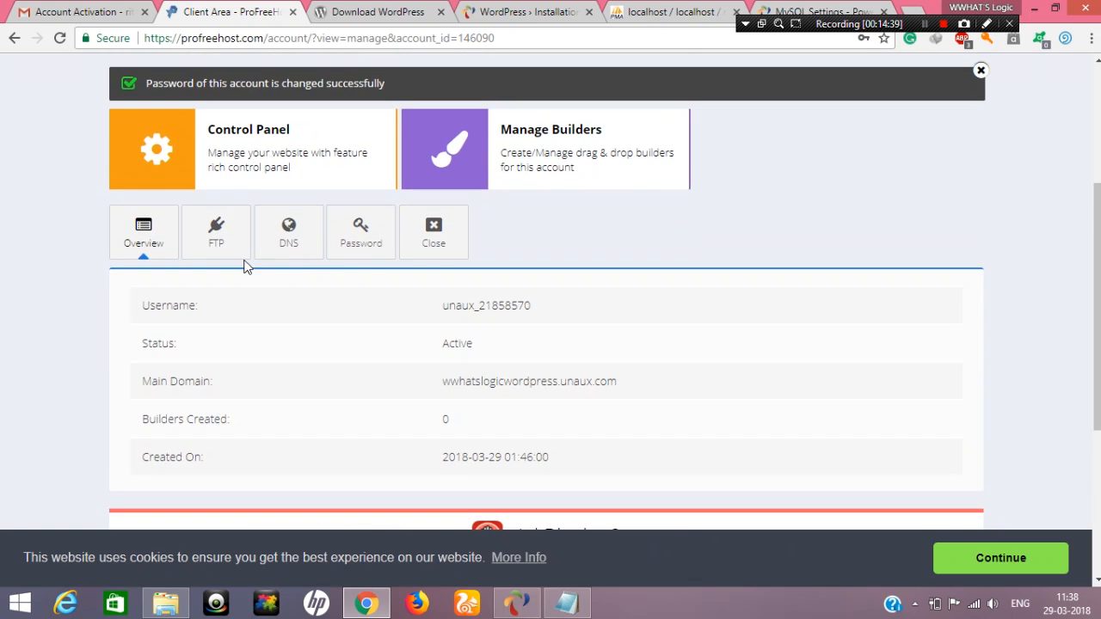
pyautogui.scroll(-4, 222, 262)
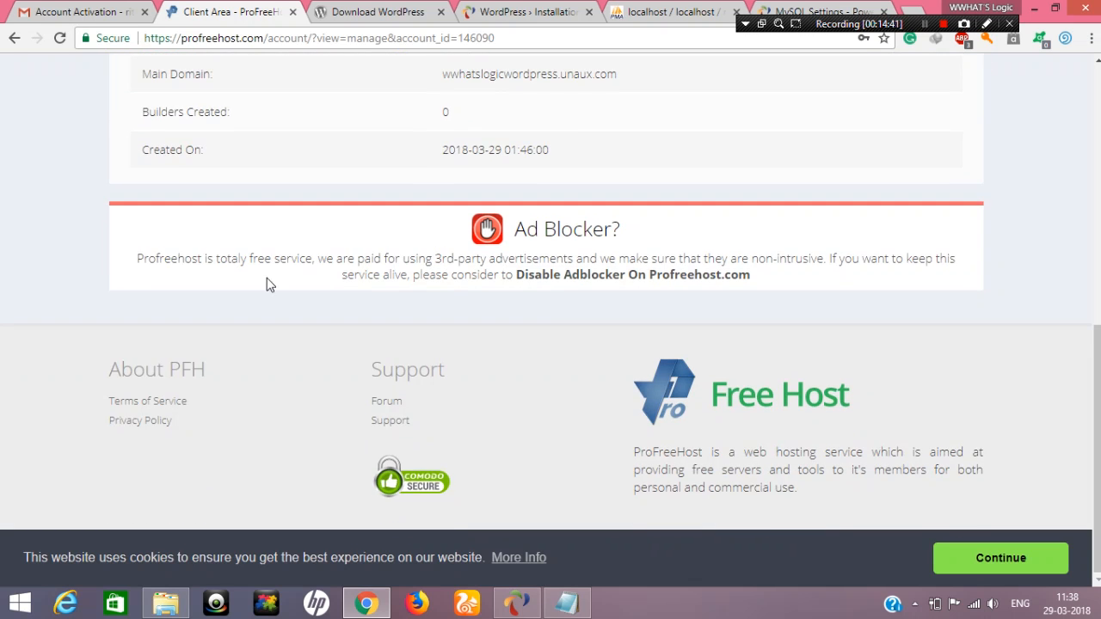
pyautogui.scroll(6, 264, 288)
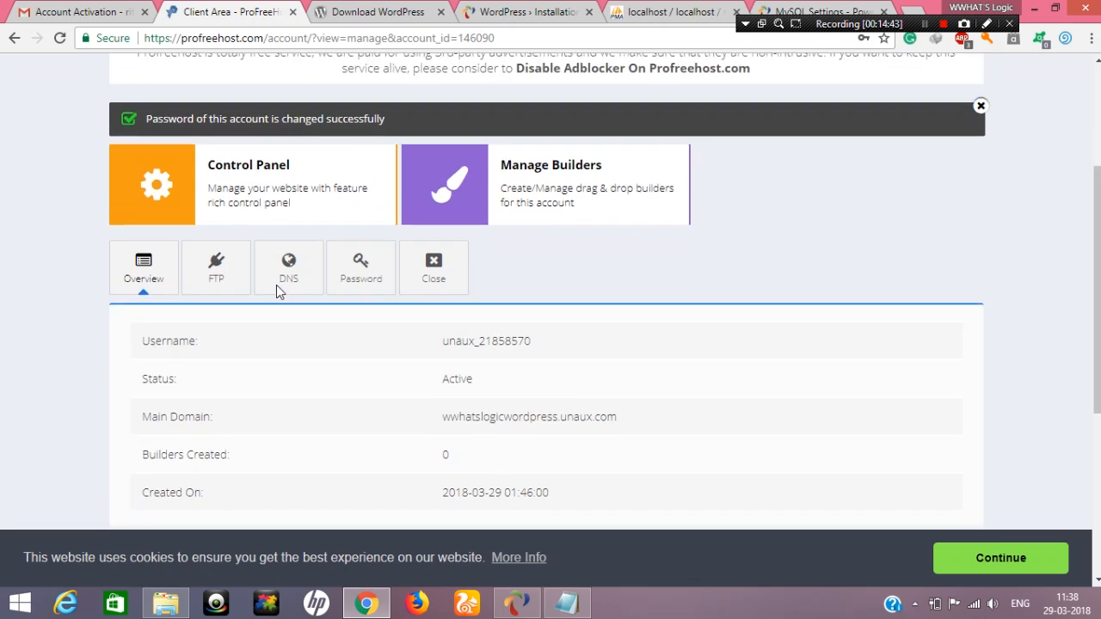
pyautogui.scroll(2, 276, 284)
pyautogui.scroll(-1, 276, 285)
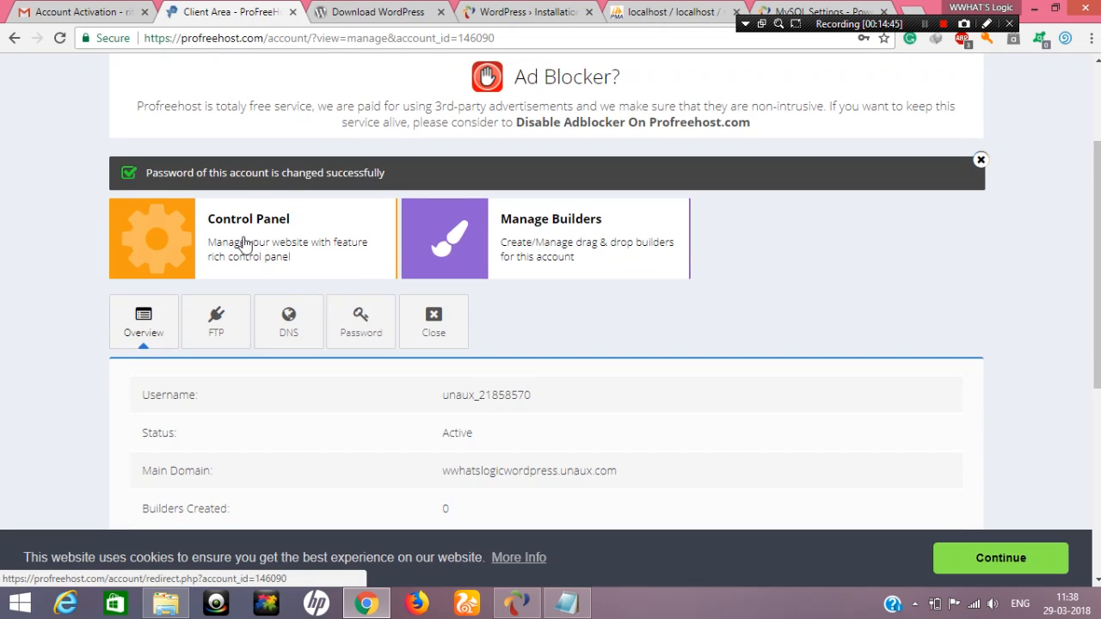
pyautogui.click(243, 241)
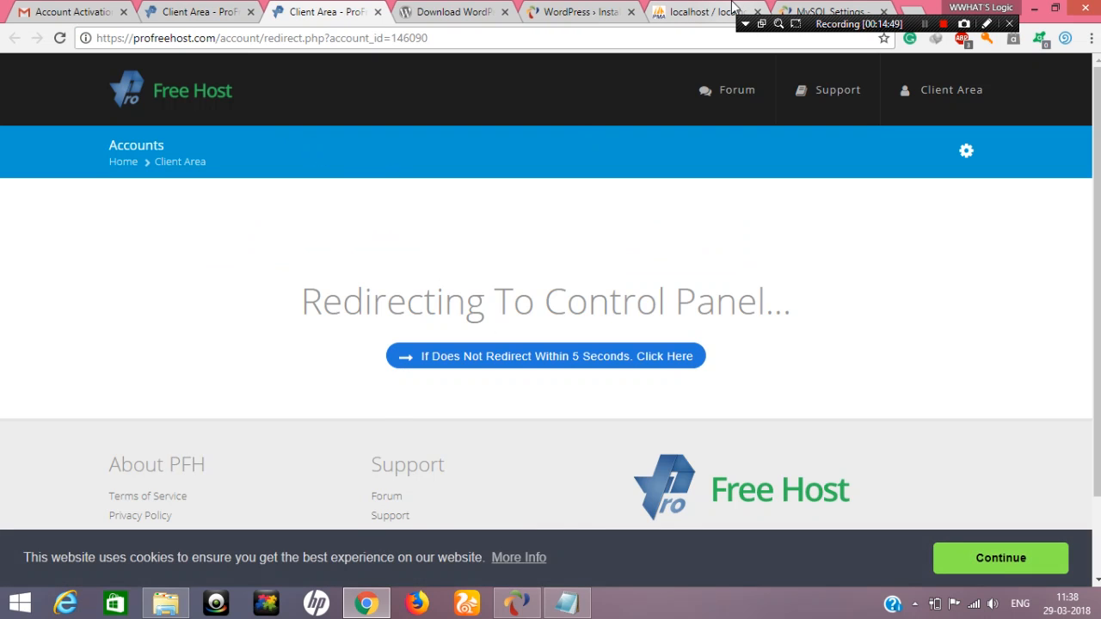
# Close the phpMyAdmin tab and return to the local WordPress installation page
pyautogui.click(684, 10)
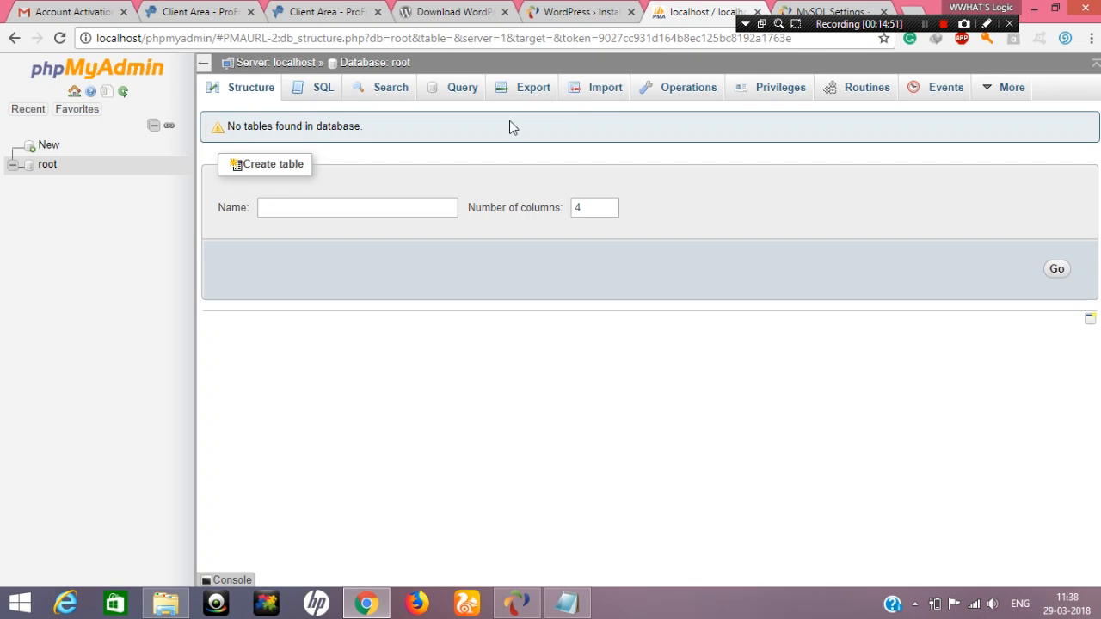
pyautogui.click(757, 11)
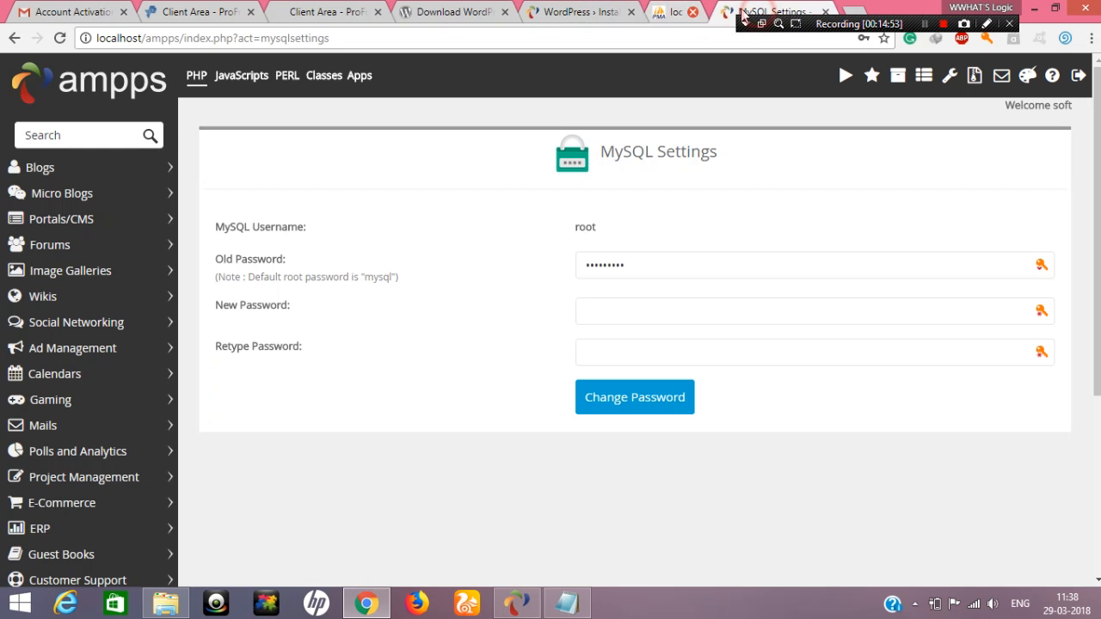
pyautogui.click(578, 11)
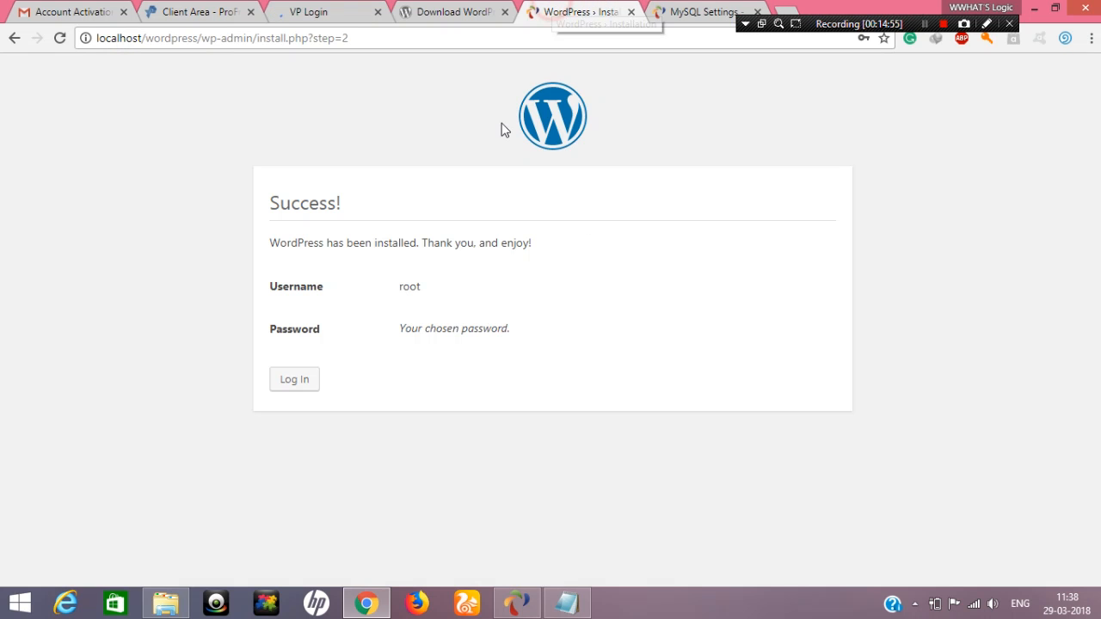
# Log in to the local WordPress site as root with the account password
pyautogui.doubleClick(398, 328)
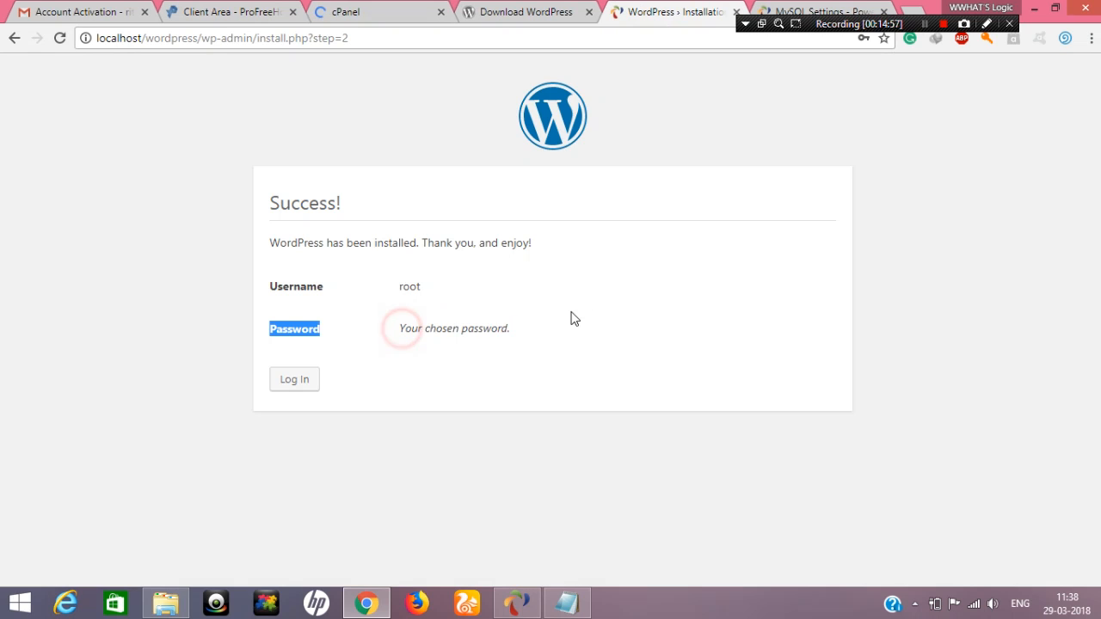
pyautogui.click(294, 370)
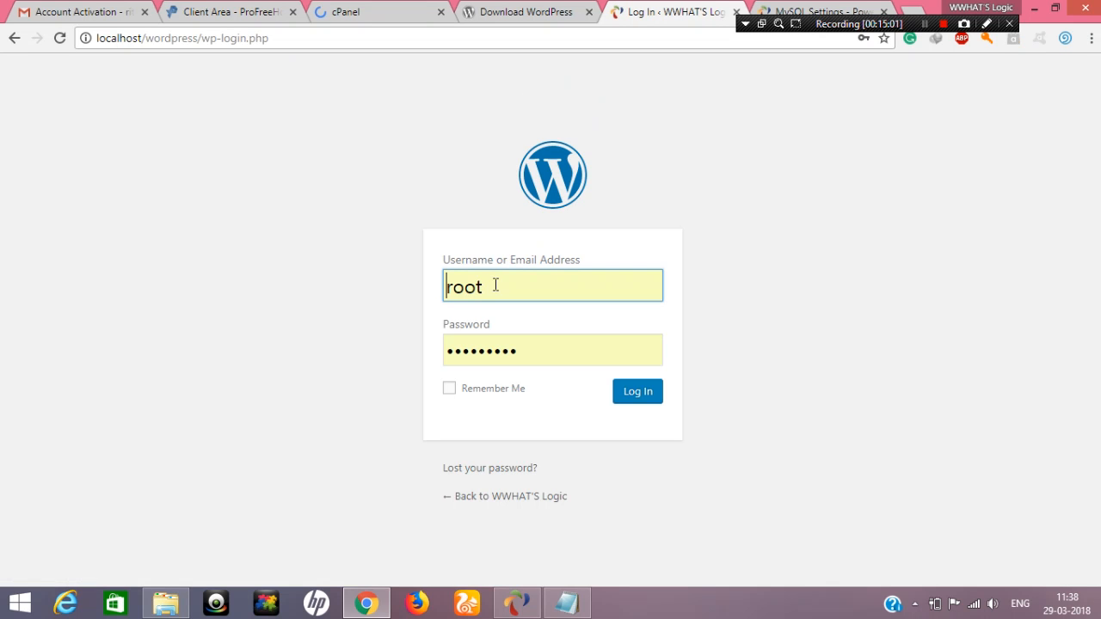
pyautogui.click(628, 406)
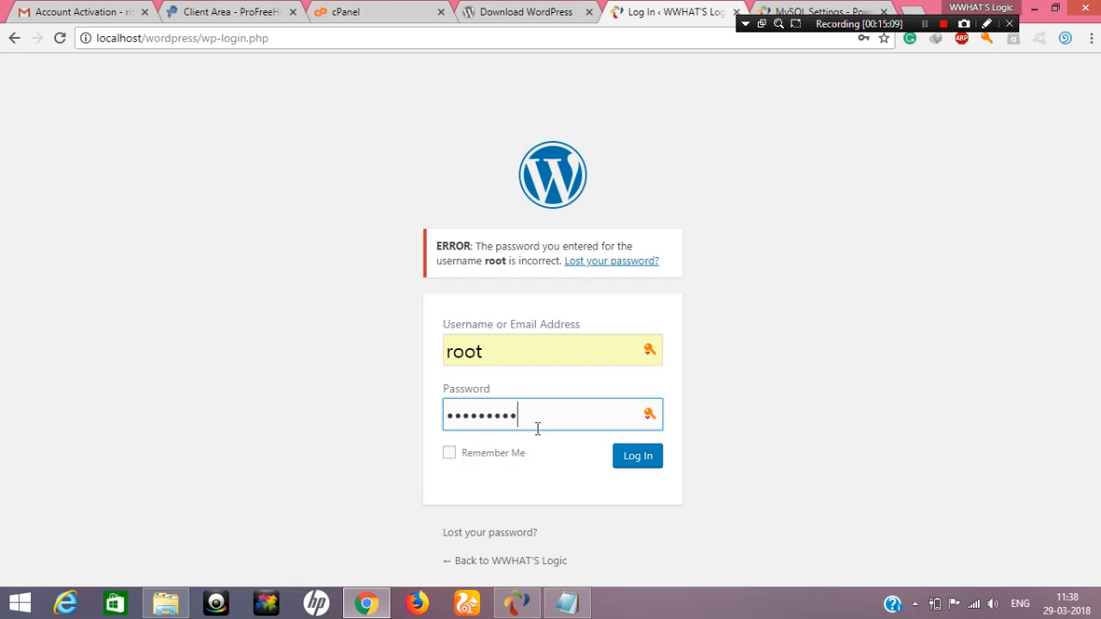
pyautogui.click(641, 457)
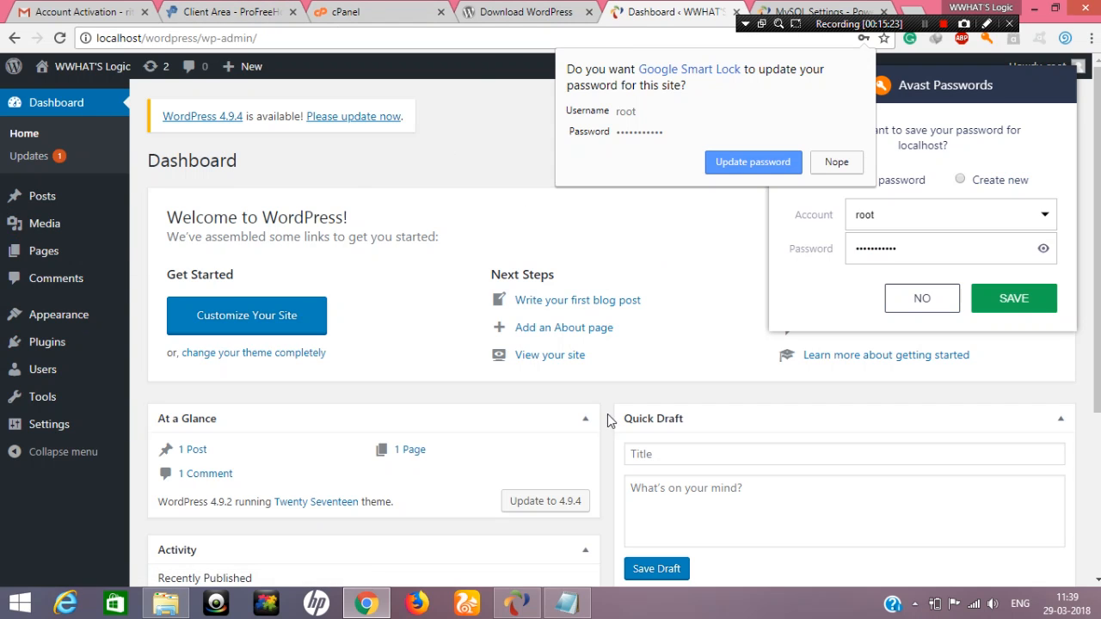
# Switch to the hosting account's cPanel and open the Softaculous Apps Installer from the software section
pyautogui.click(197, 9)
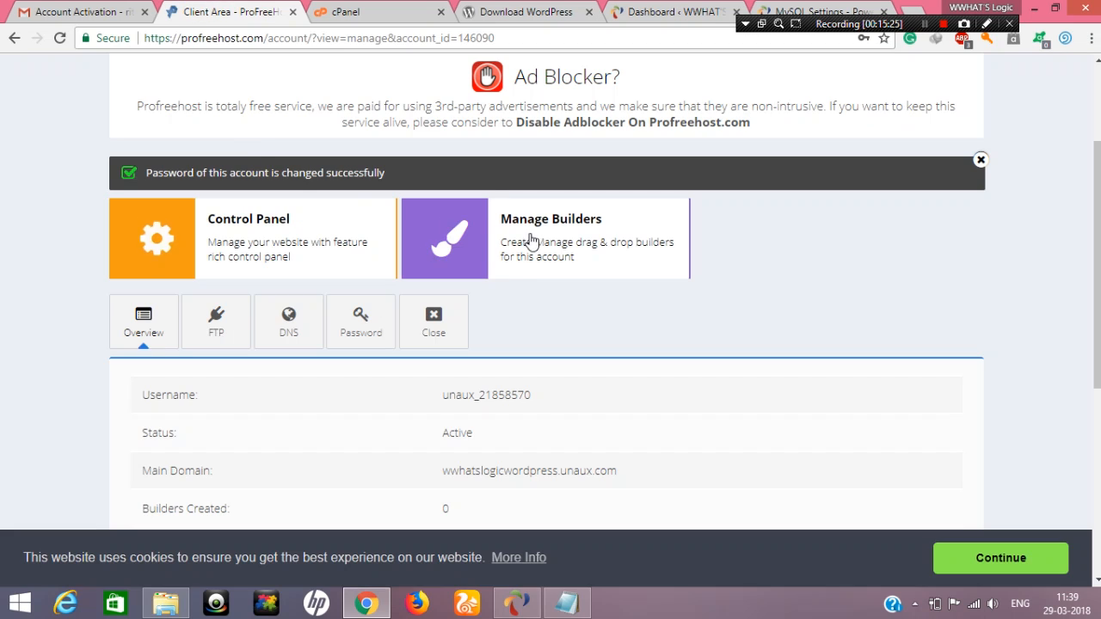
pyautogui.click(370, 10)
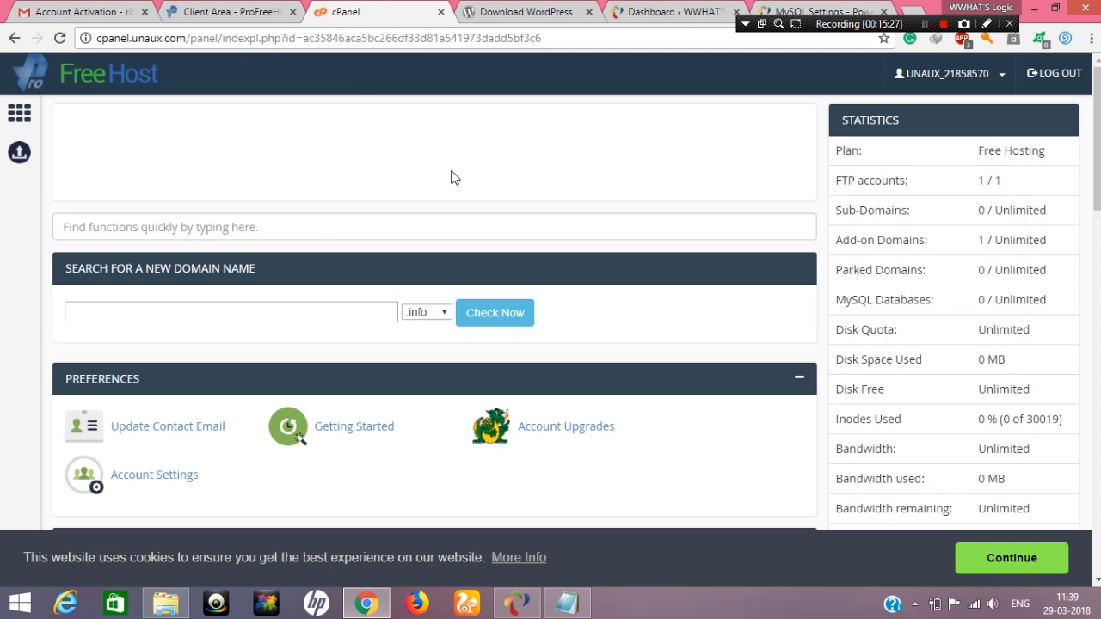
pyautogui.scroll(-2, 364, 62)
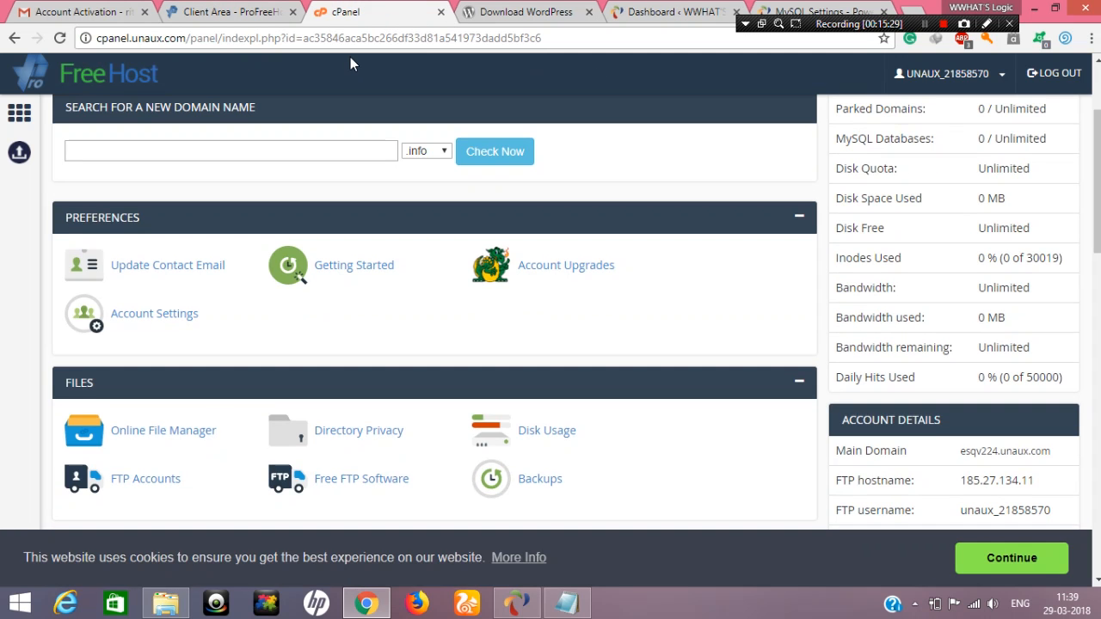
pyautogui.scroll(-3, 381, 86)
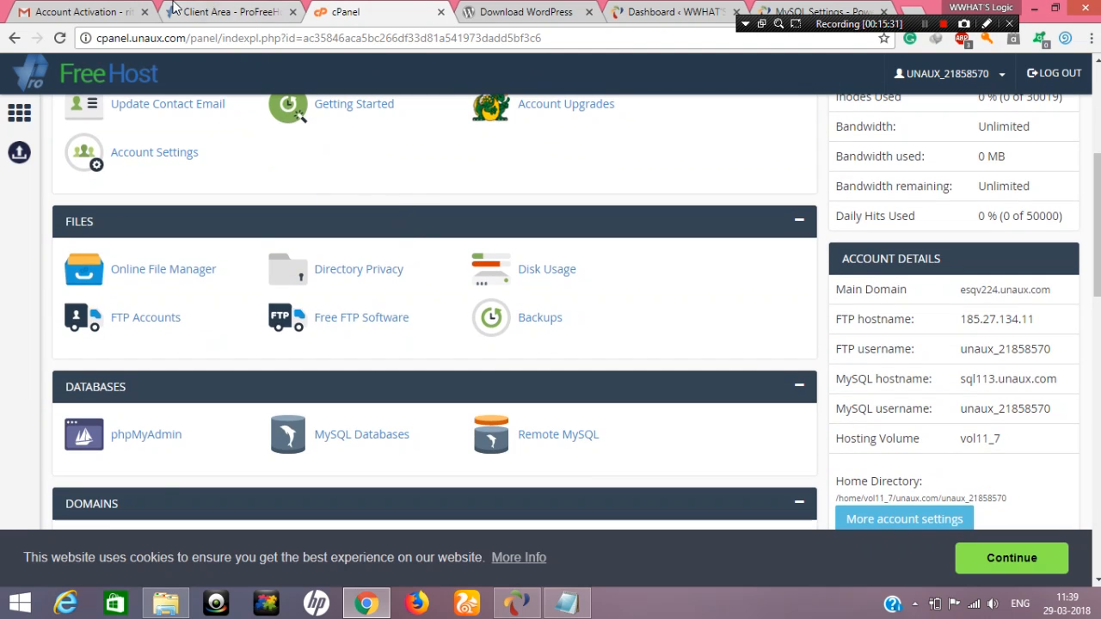
pyautogui.click(204, 12)
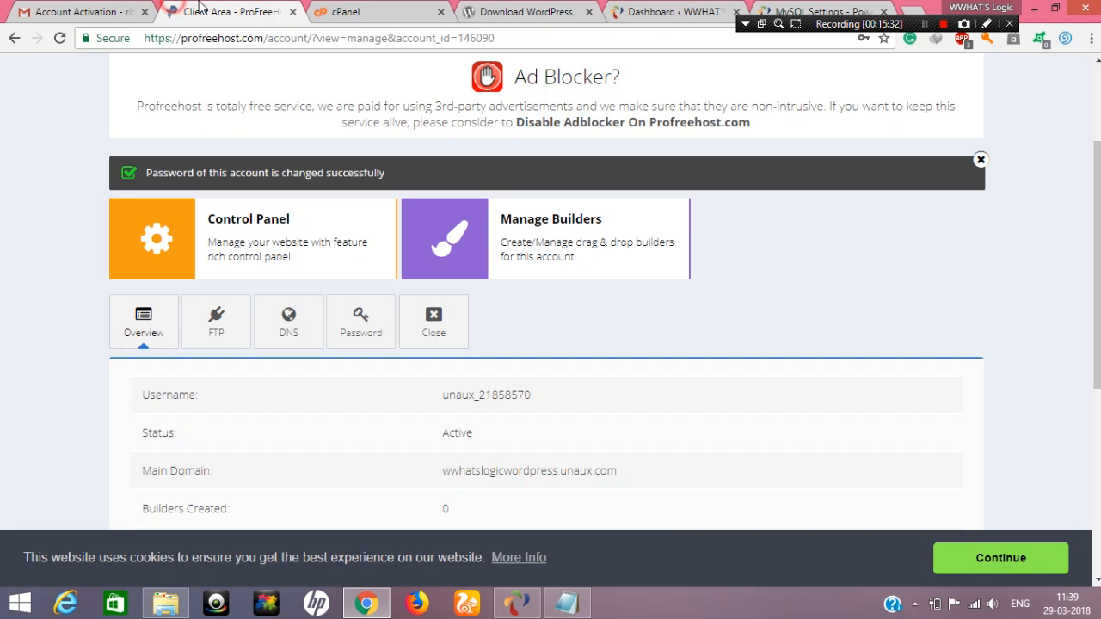
pyautogui.click(370, 12)
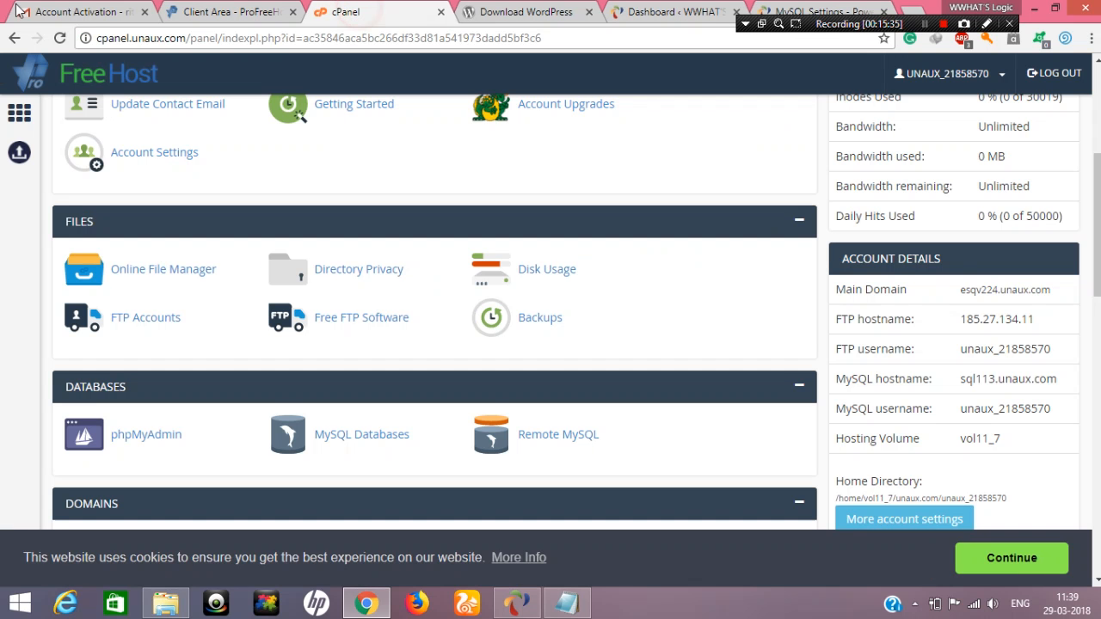
pyautogui.scroll(-1, 302, 304)
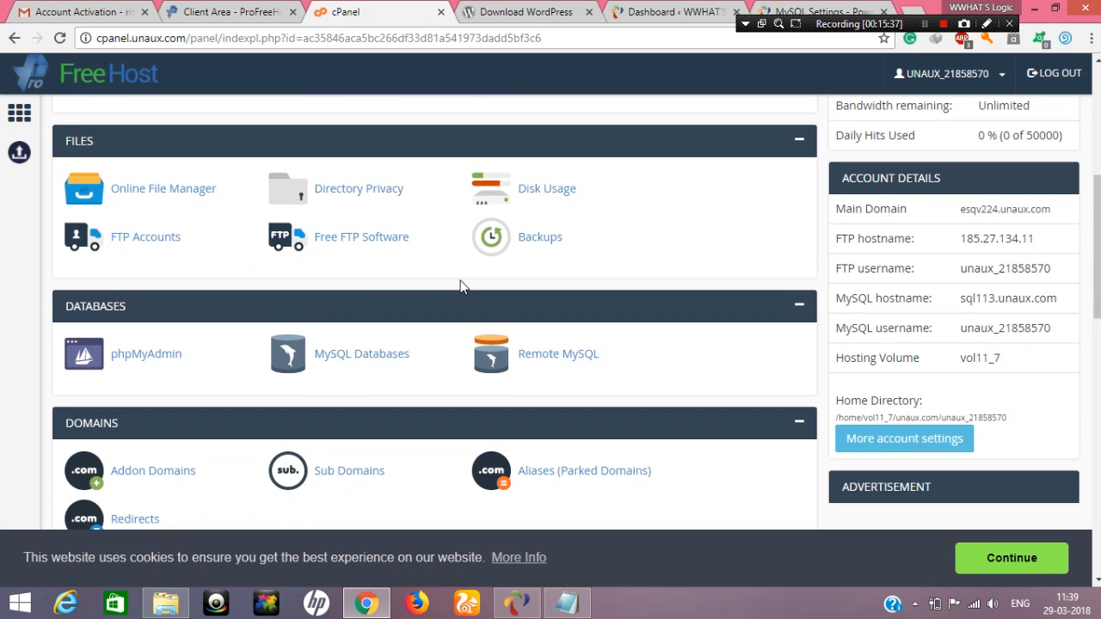
pyautogui.scroll(-2, 349, 331)
pyautogui.scroll(-3, 440, 349)
pyautogui.scroll(-5, 440, 343)
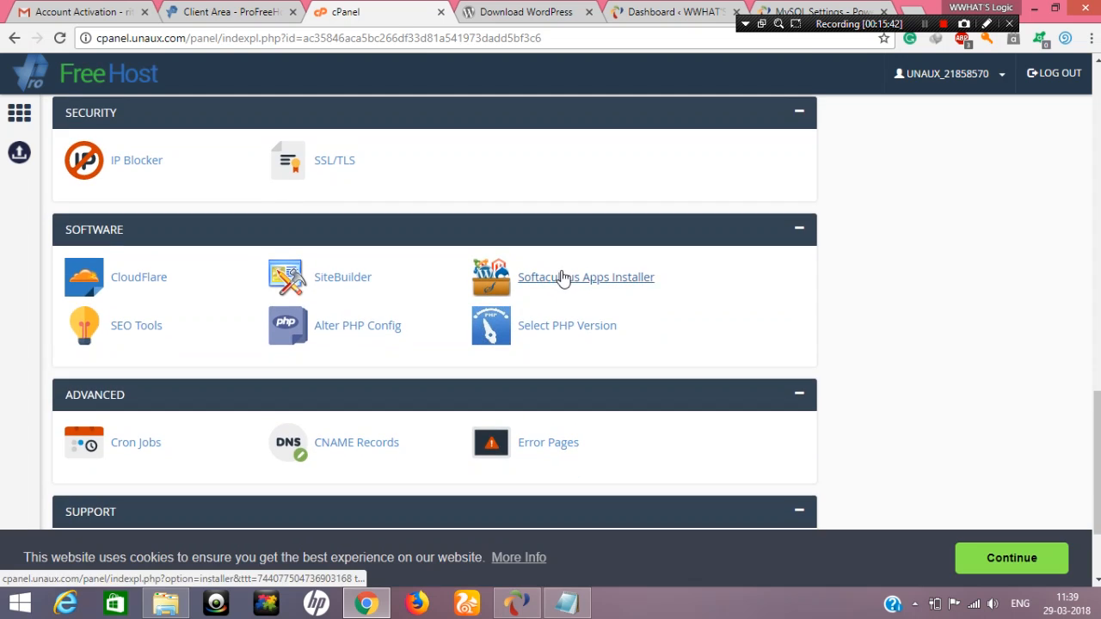
pyautogui.click(562, 277)
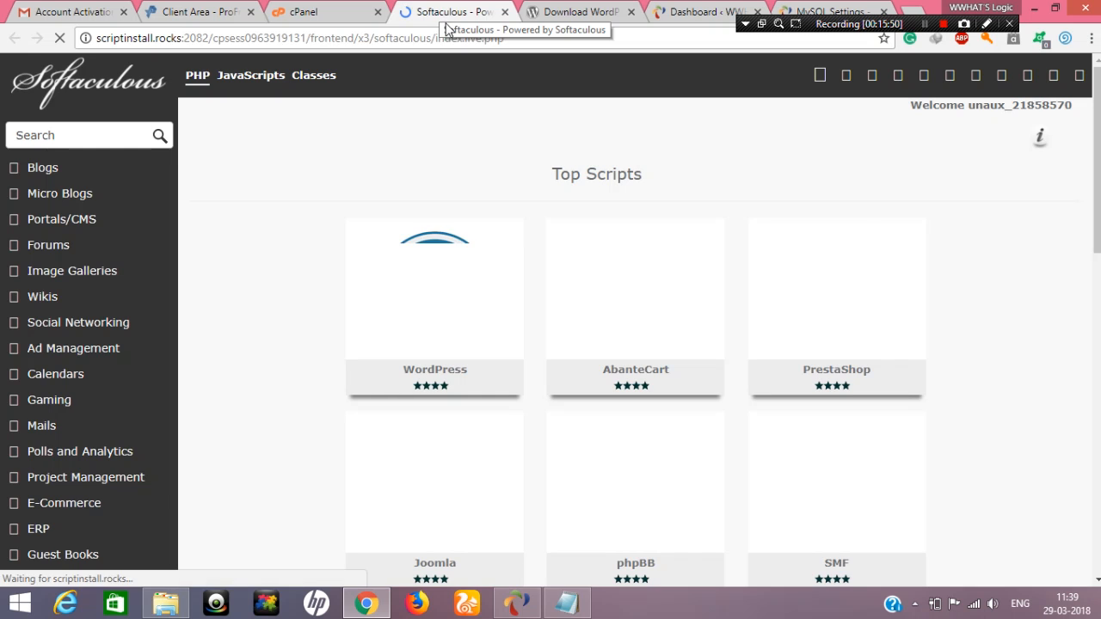
# Choose WordPress among the Softaculous top scripts and open its installation form
pyautogui.moveTo(485, 325)
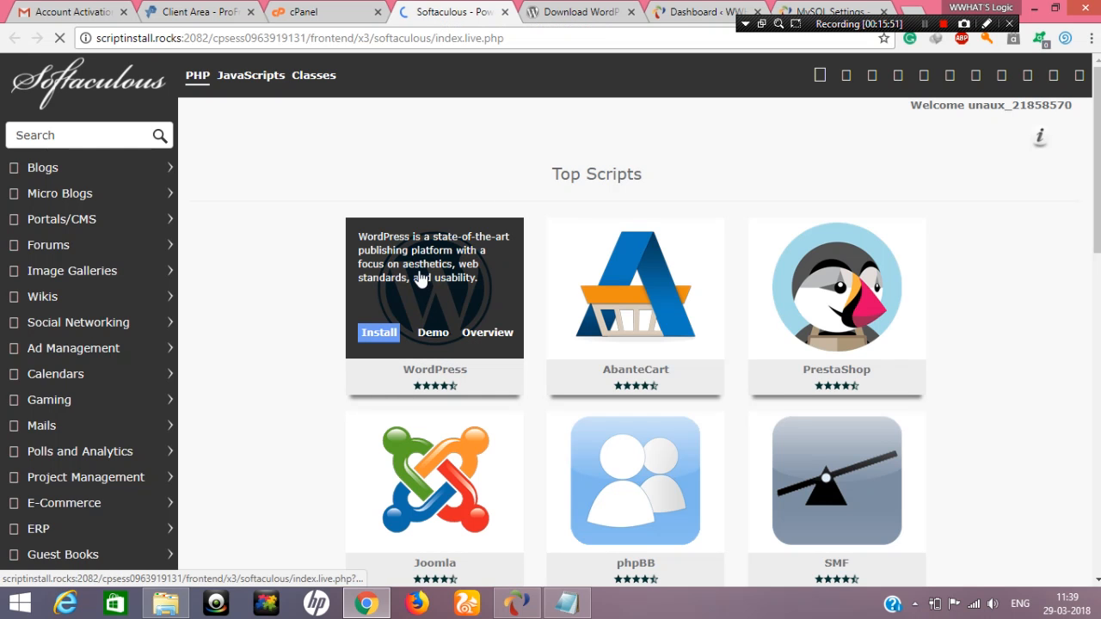
pyautogui.click(401, 284)
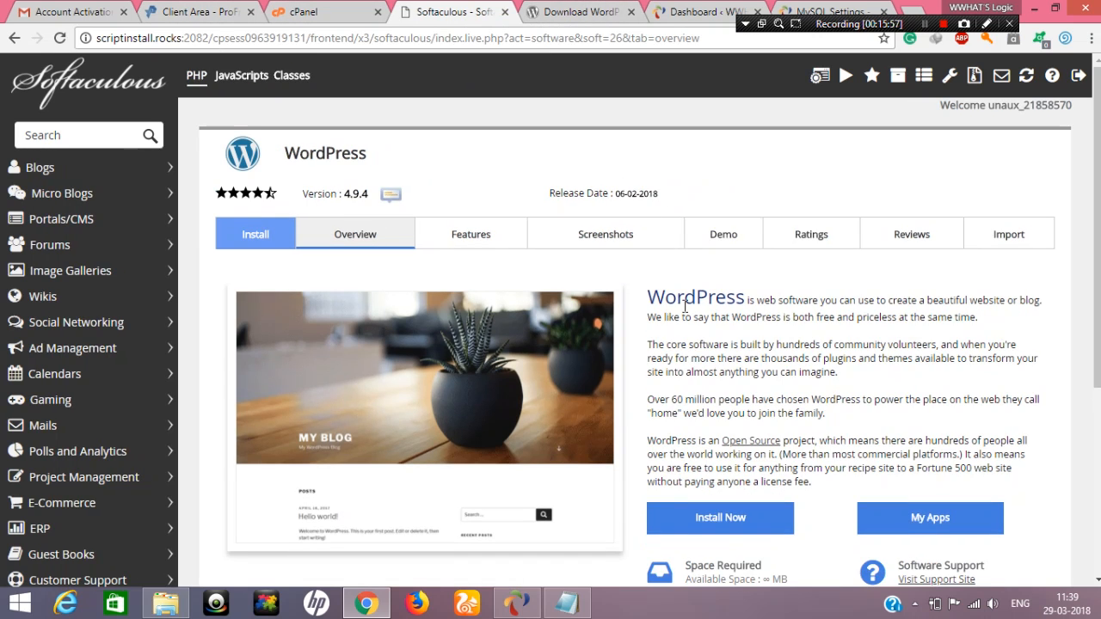
pyautogui.scroll(-3, 705, 344)
pyautogui.click(706, 357)
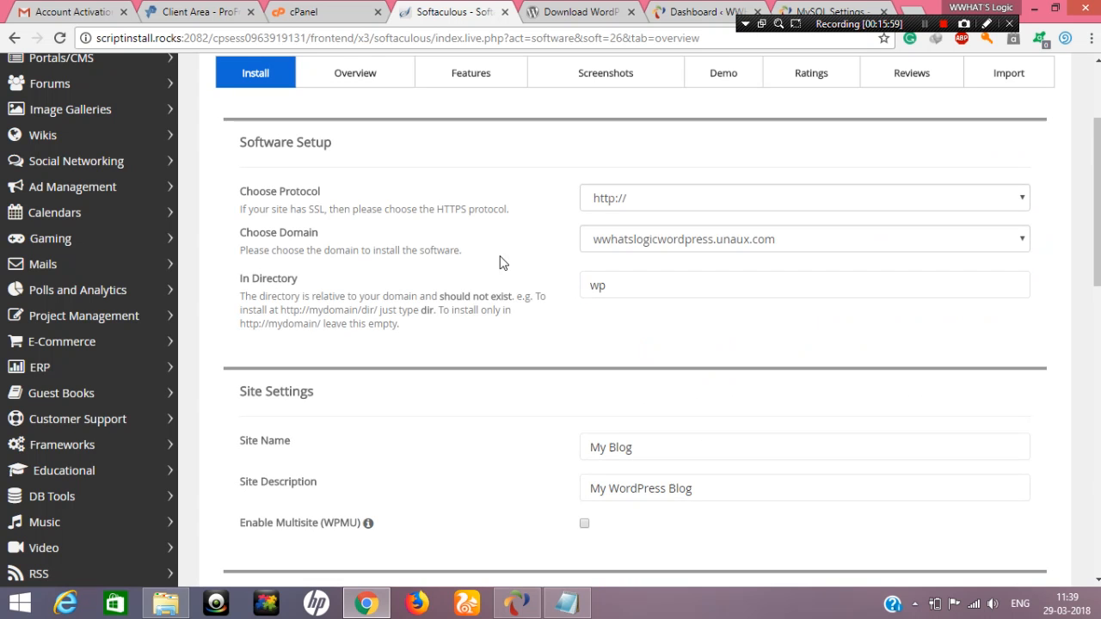
# Clear the installation directory so WordPress installs at the root of wwhatslogicwordpress.unaux.com
pyautogui.click(655, 292)
pyautogui.hotkey('ctrl', 'a')
pyautogui.press('BackSpace')
# Set the site name to WWHAT'S Logic and the site description to Welcome
pyautogui.scroll(-1, 668, 379)
pyautogui.click(669, 369)
pyautogui.hotkey('ctrl', 'a')
pyautogui.write('M')
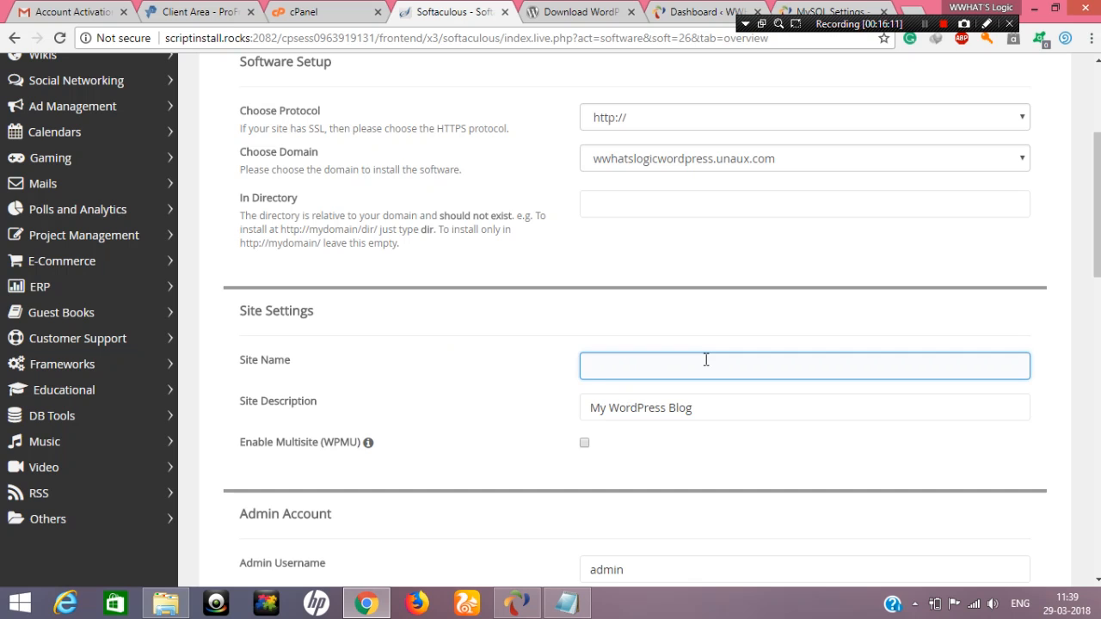
pyautogui.write('ww')
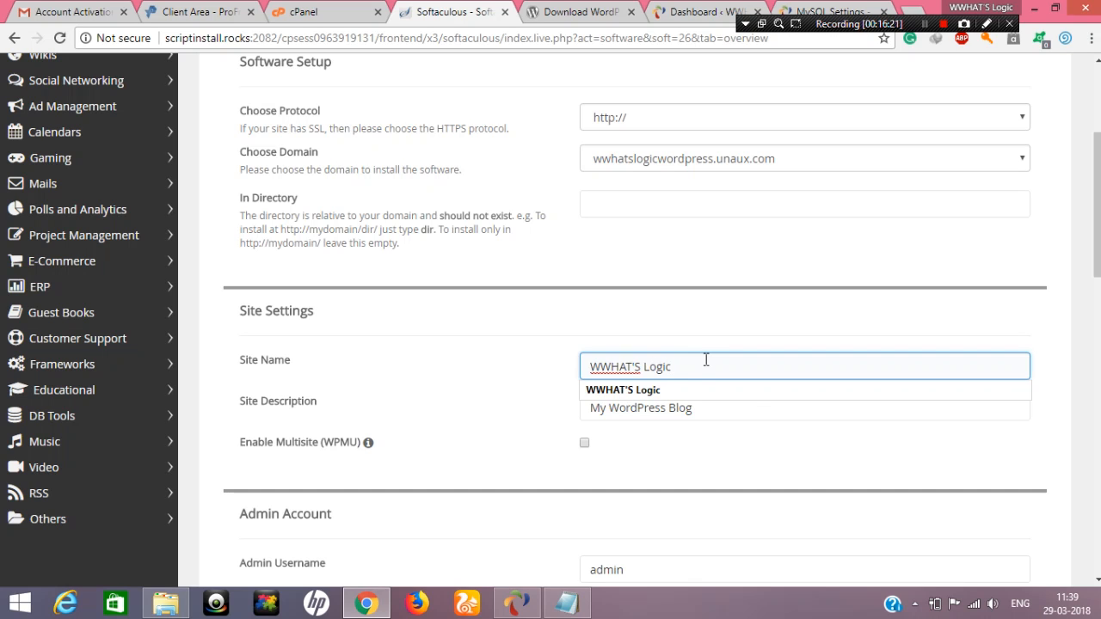
pyautogui.tripleClick(732, 411)
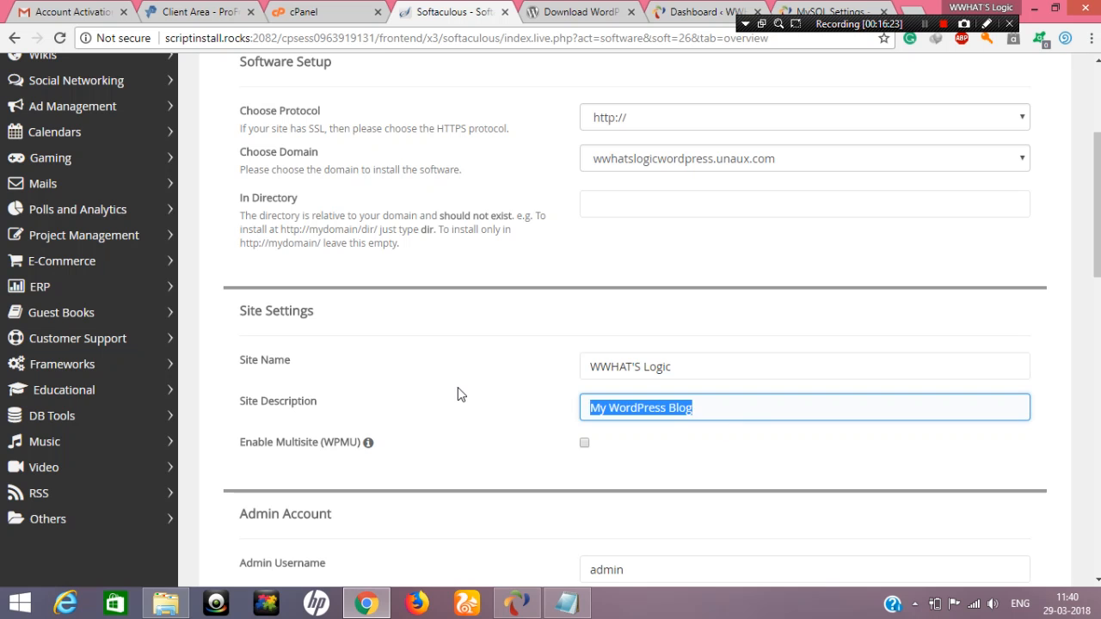
pyautogui.write('Welcome')
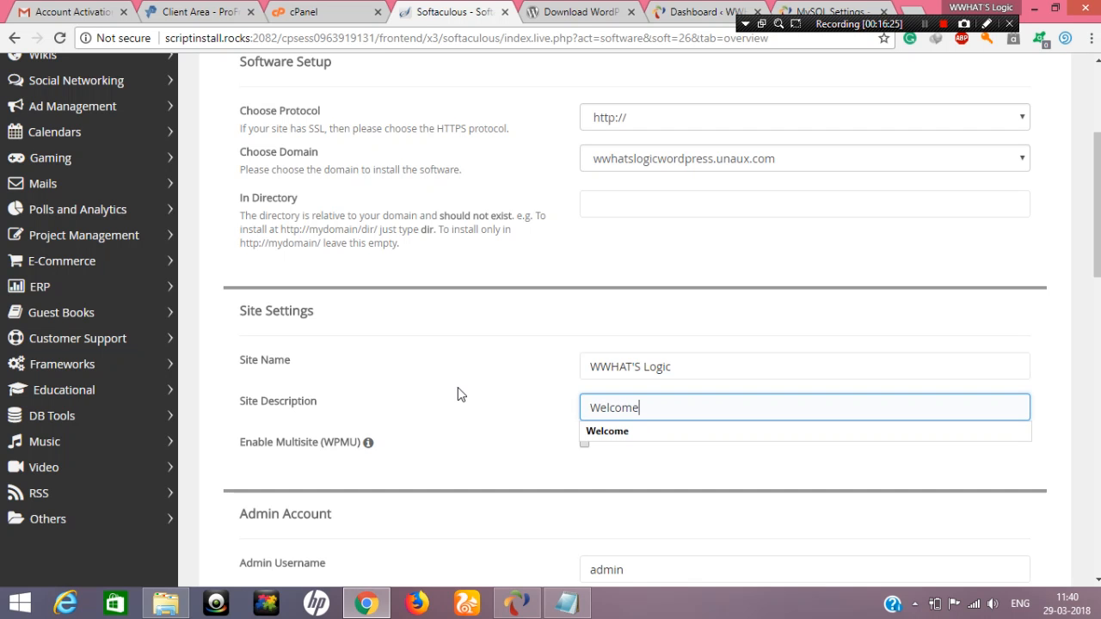
pyautogui.click(437, 381)
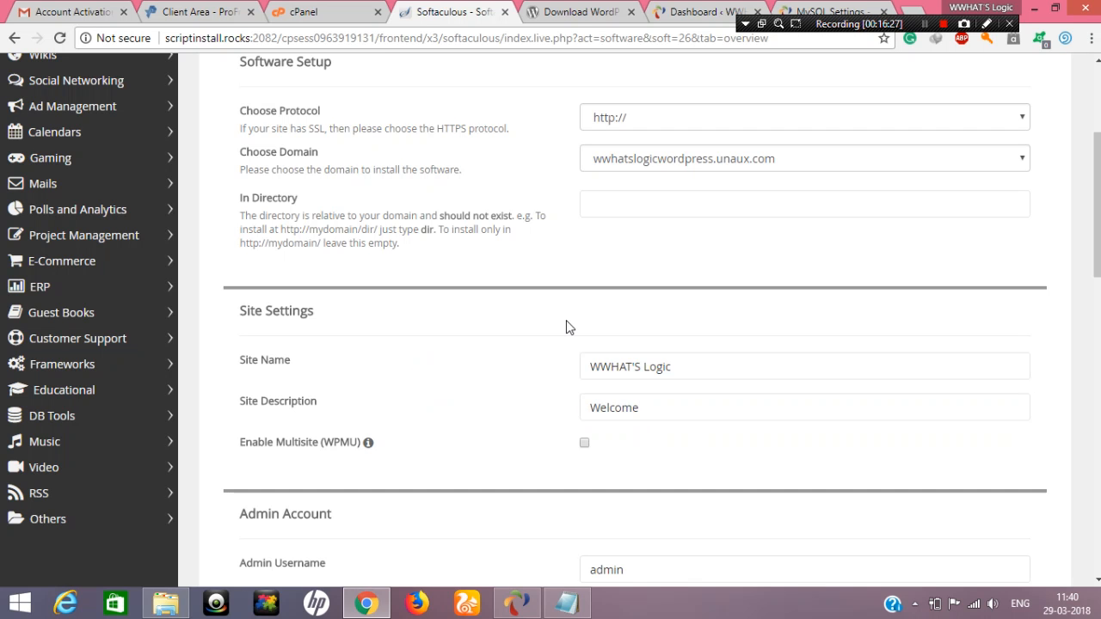
# Keep the default admin account, language and theme settings, and start the WordPress installation
pyautogui.scroll(-2, 568, 325)
pyautogui.click(646, 421)
pyautogui.doubleClick(664, 418)
pyautogui.click(619, 448)
pyautogui.scroll(-3, 619, 448)
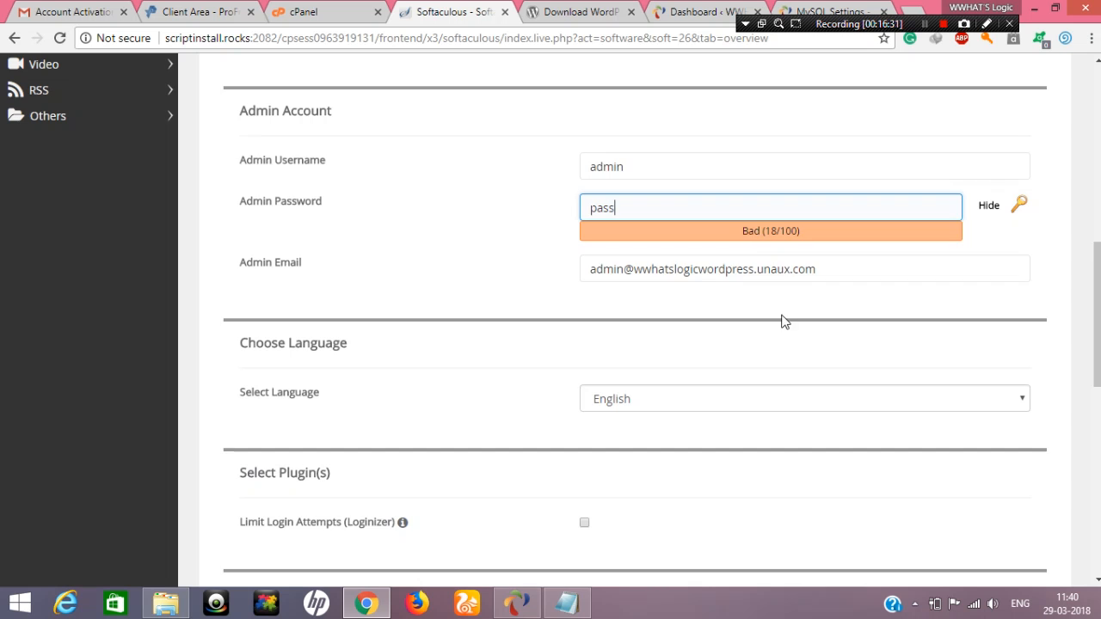
pyautogui.scroll(-2, 591, 359)
pyautogui.scroll(-4, 567, 406)
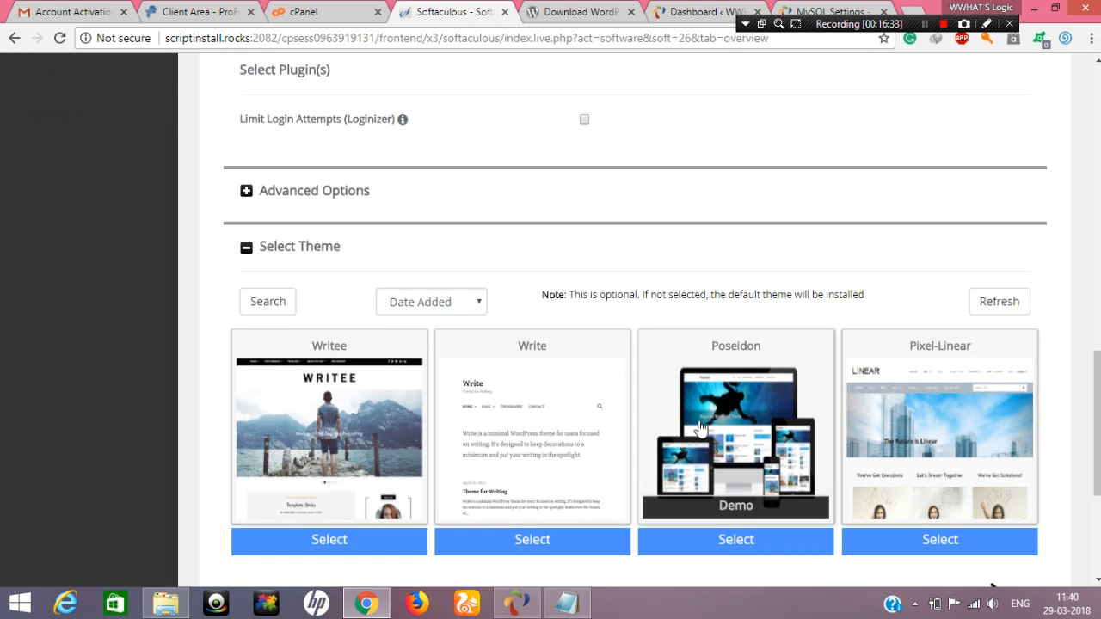
pyautogui.click(632, 508)
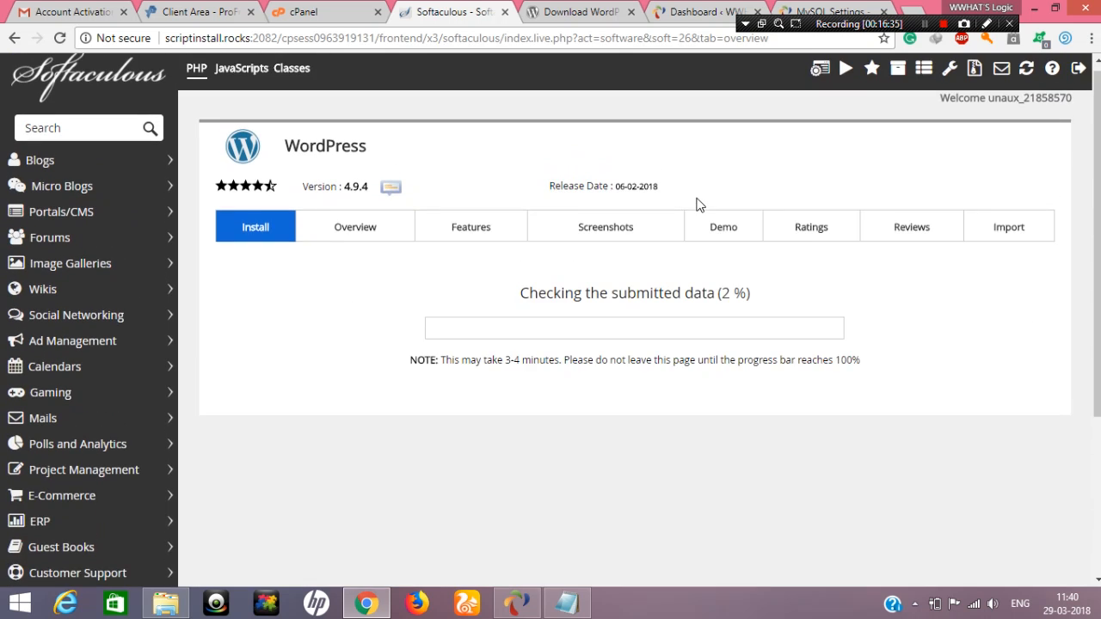
# Switch back to the local WordPress dashboard while the hosted installation runs
pyautogui.moveTo(553, 304); pyautogui.dragTo(768, 307)
pyautogui.click(809, 10)
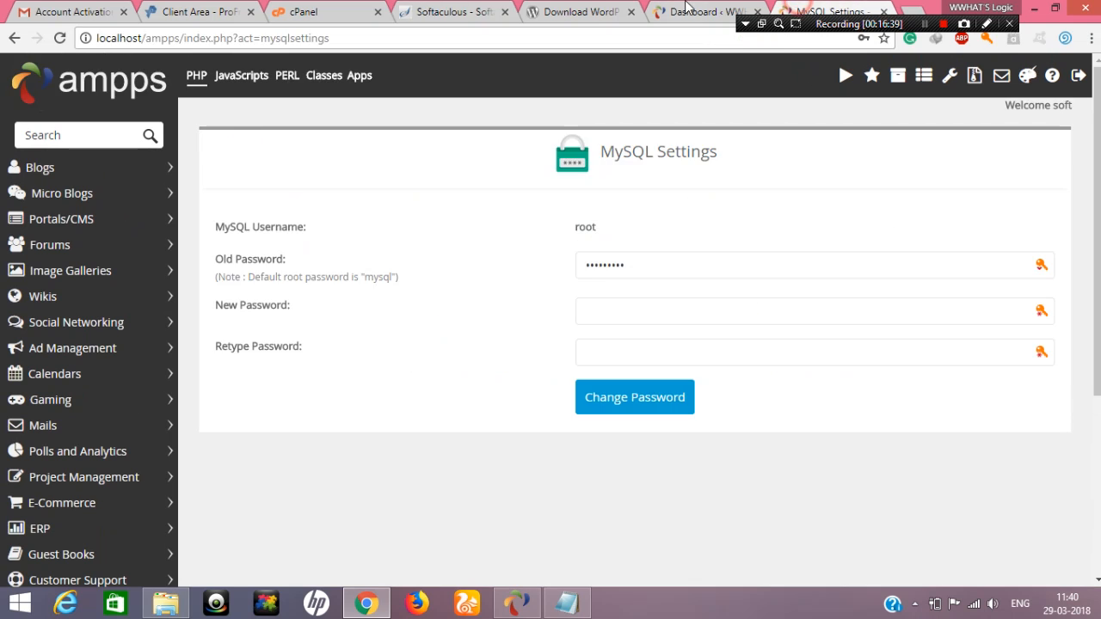
pyautogui.click(693, 11)
pyautogui.click(596, 10)
pyautogui.click(698, 10)
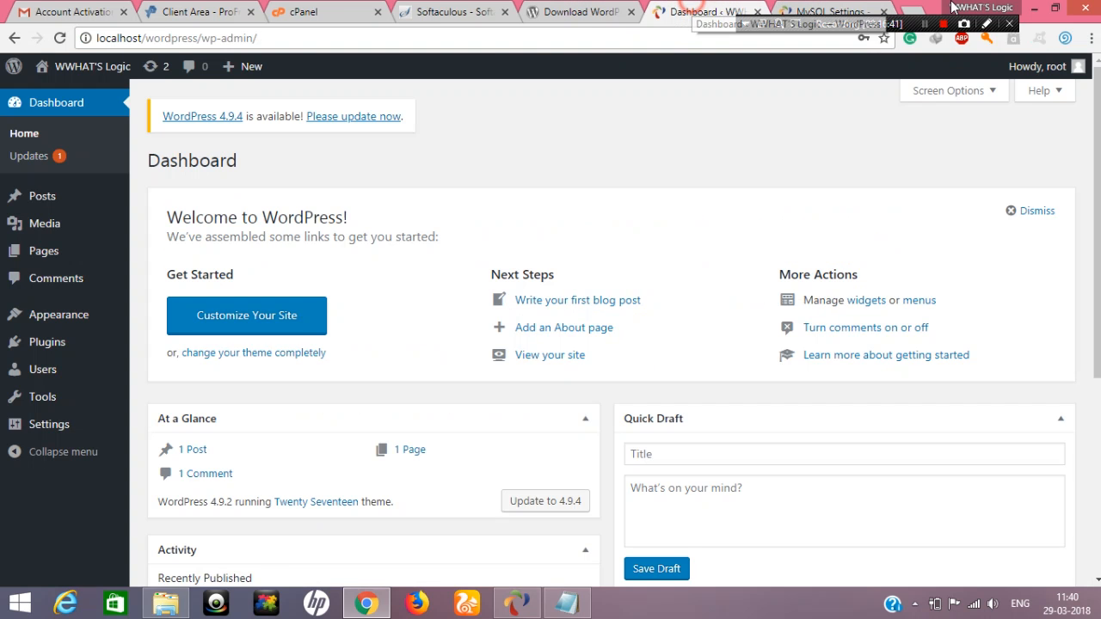
# Open localhost/wordpress/ in a new tab and look through the local site's home page
pyautogui.click(912, 11)
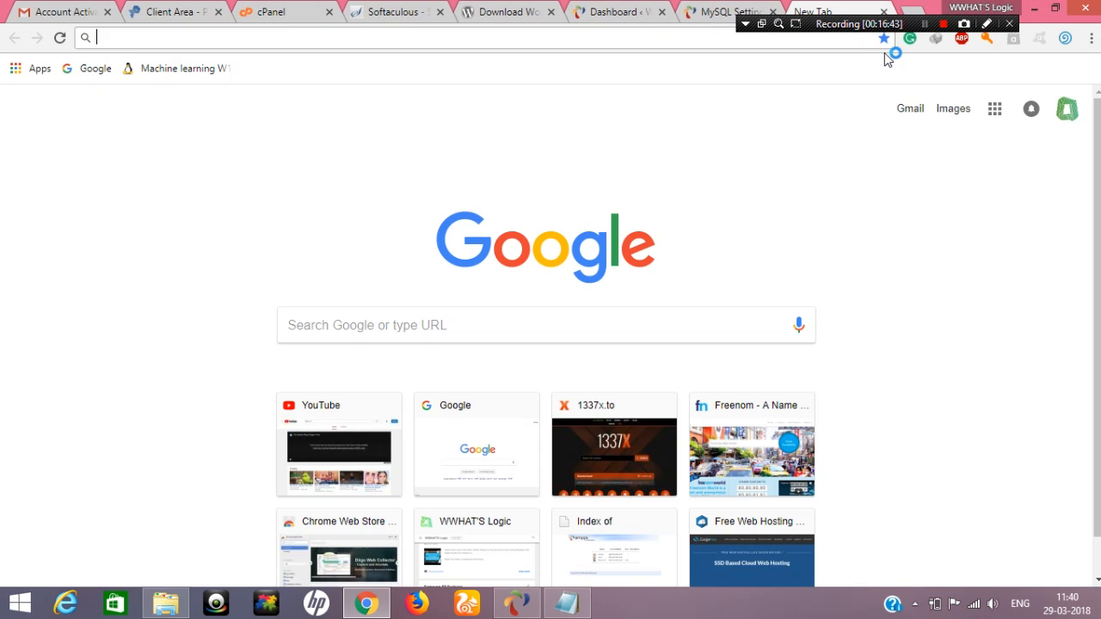
pyautogui.write('localhost')
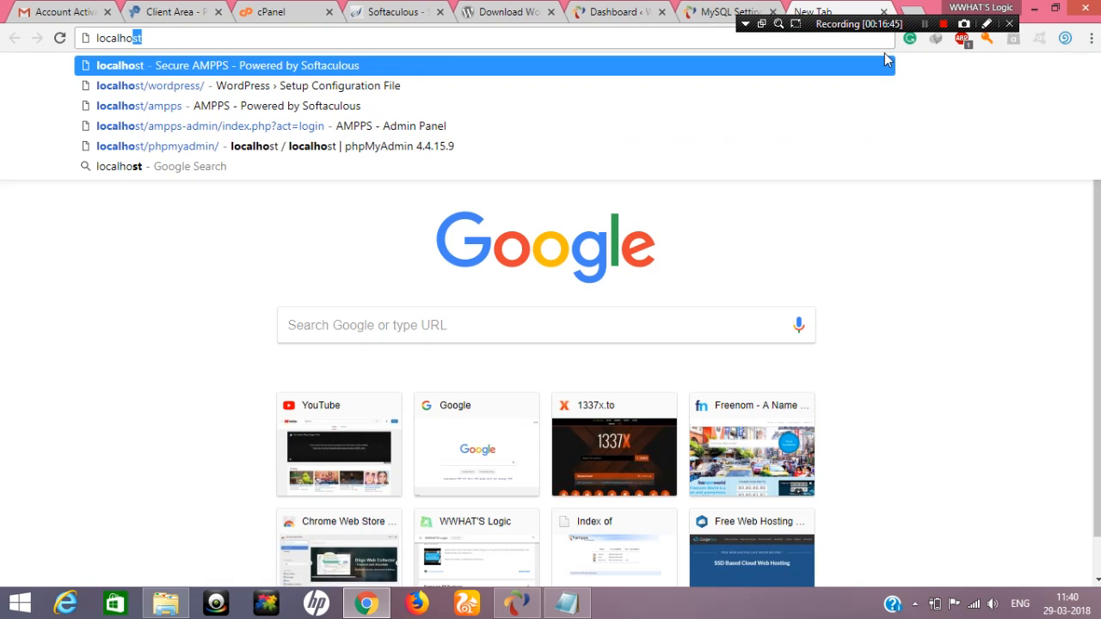
pyautogui.write('/wordpress/')
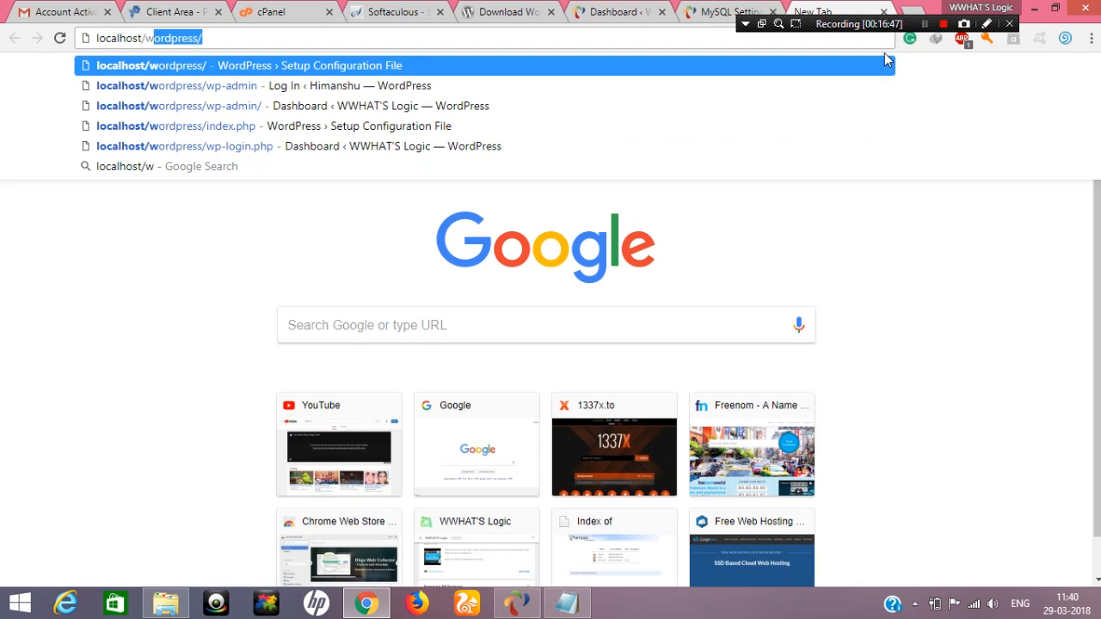
pyautogui.press('Return')
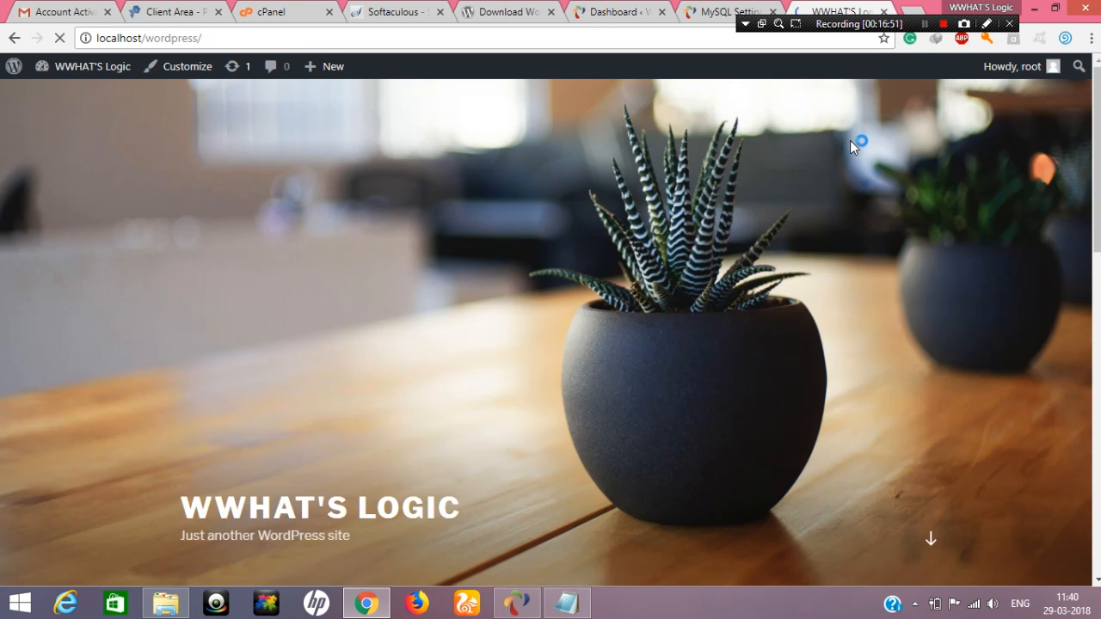
pyautogui.scroll(-5, 689, 199)
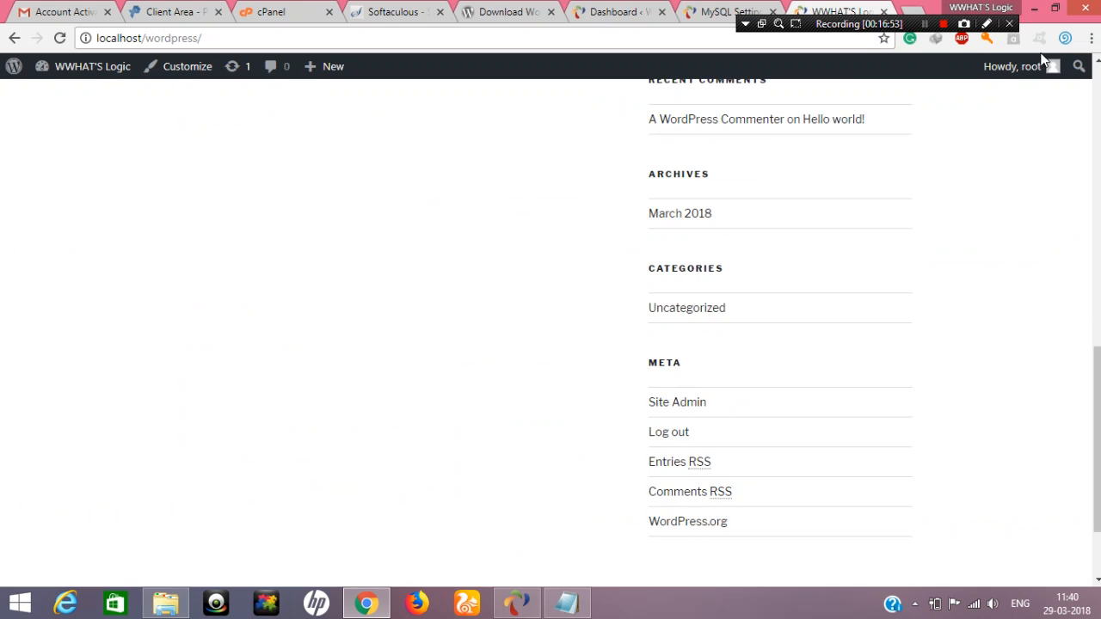
pyautogui.scroll(9, 216, 285)
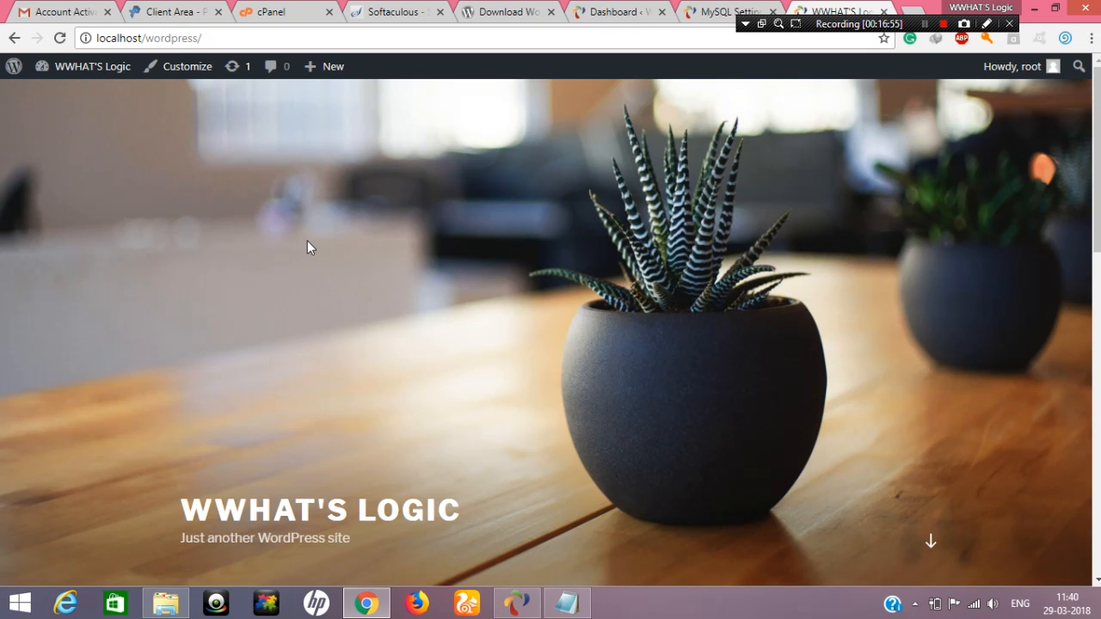
pyautogui.scroll(-4, 313, 263)
pyautogui.scroll(-6, 717, 310)
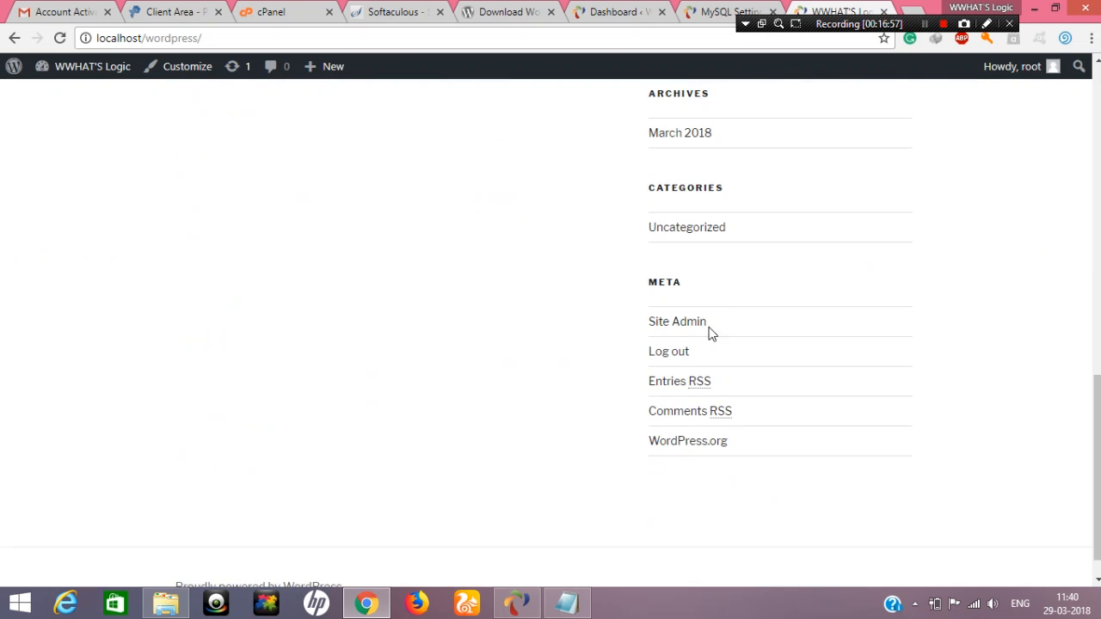
pyautogui.scroll(5, 660, 193)
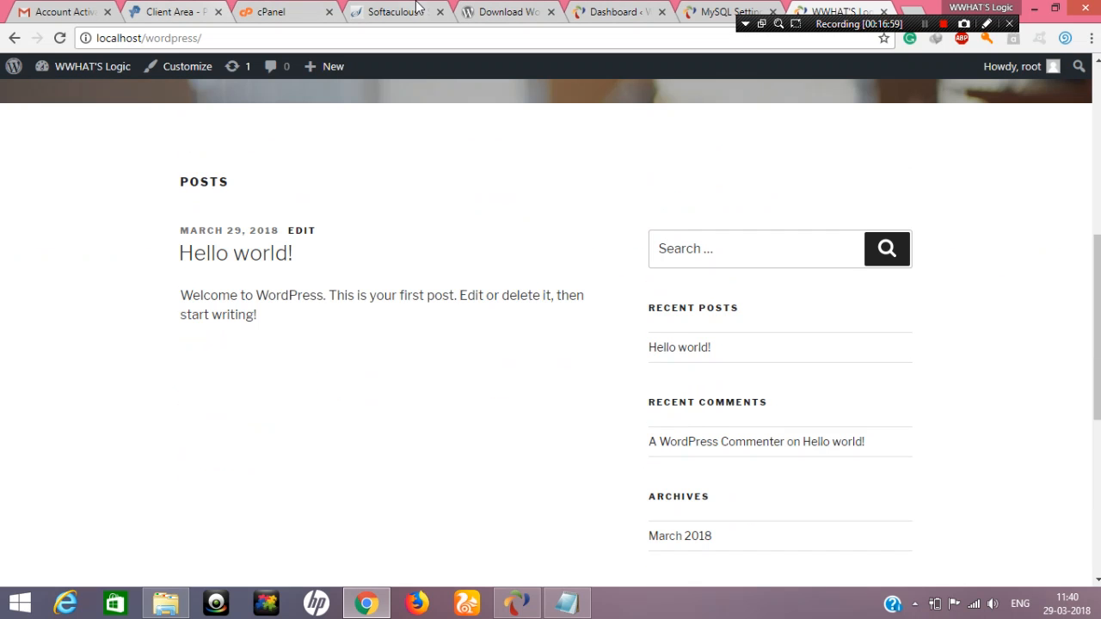
# Return to the Softaculous installation page and open the newly installed hosted site in a new tab
pyautogui.click(397, 7)
pyautogui.scroll(-3, 533, 284)
pyautogui.scroll(3, 517, 250)
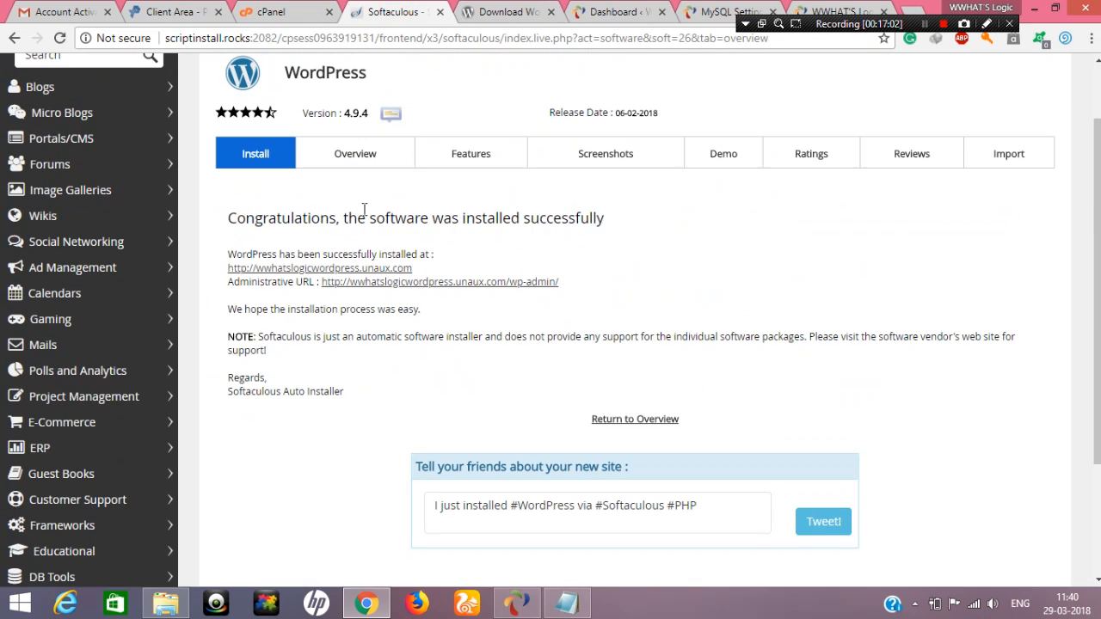
pyautogui.rightClick(276, 271)
pyautogui.click(318, 283)
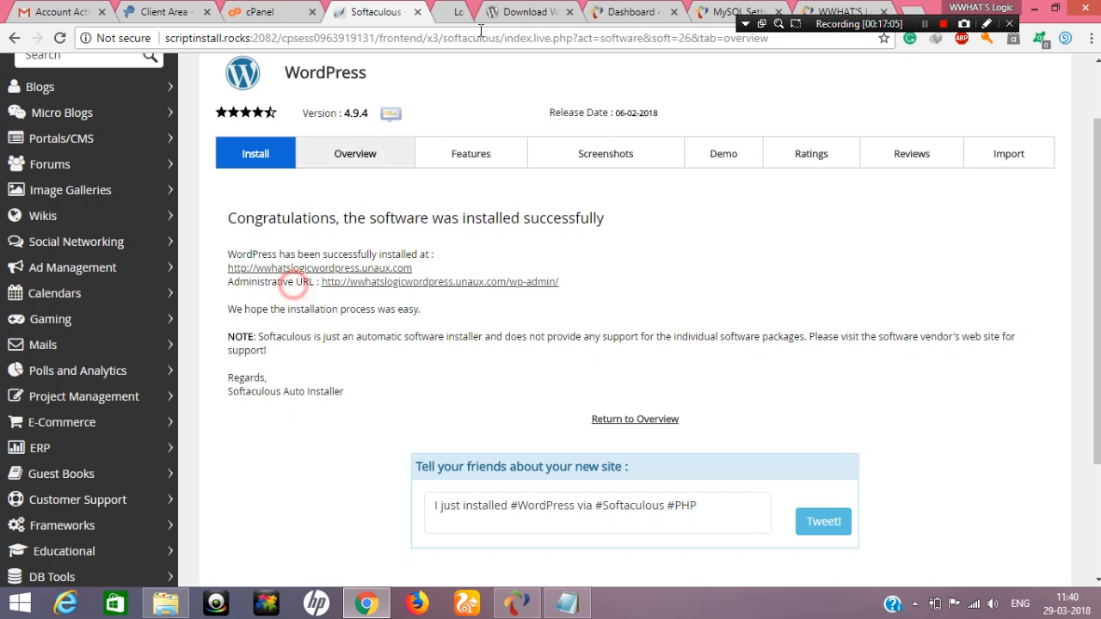
pyautogui.click(456, 10)
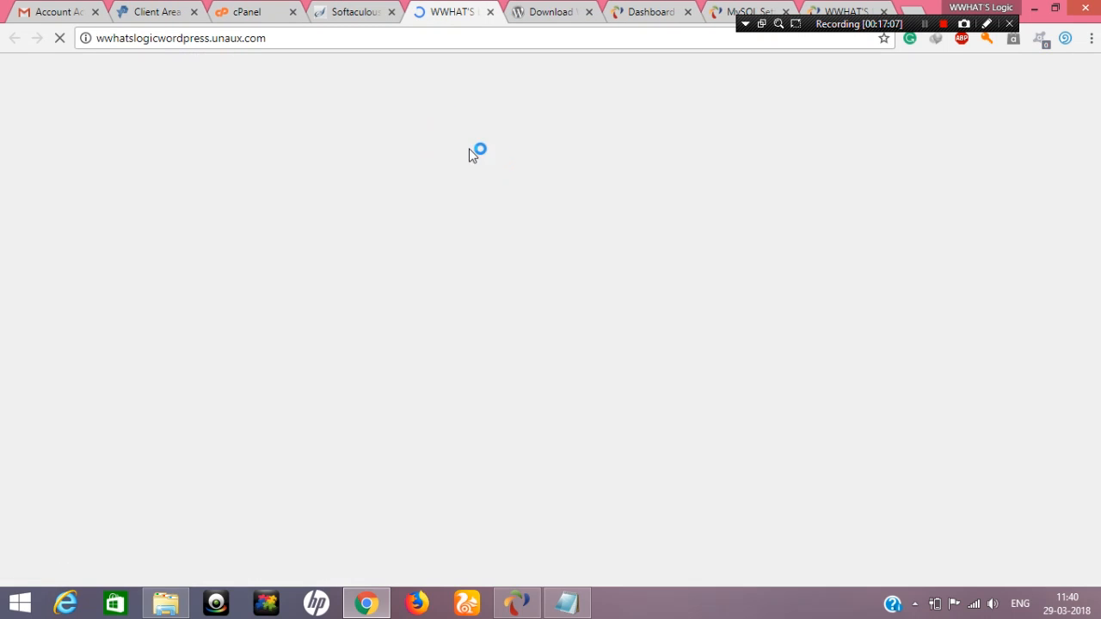
# Examine the hosted WordPress site's address, header, posts and sidebar sections on its home page
pyautogui.scroll(-8, 378, 215)
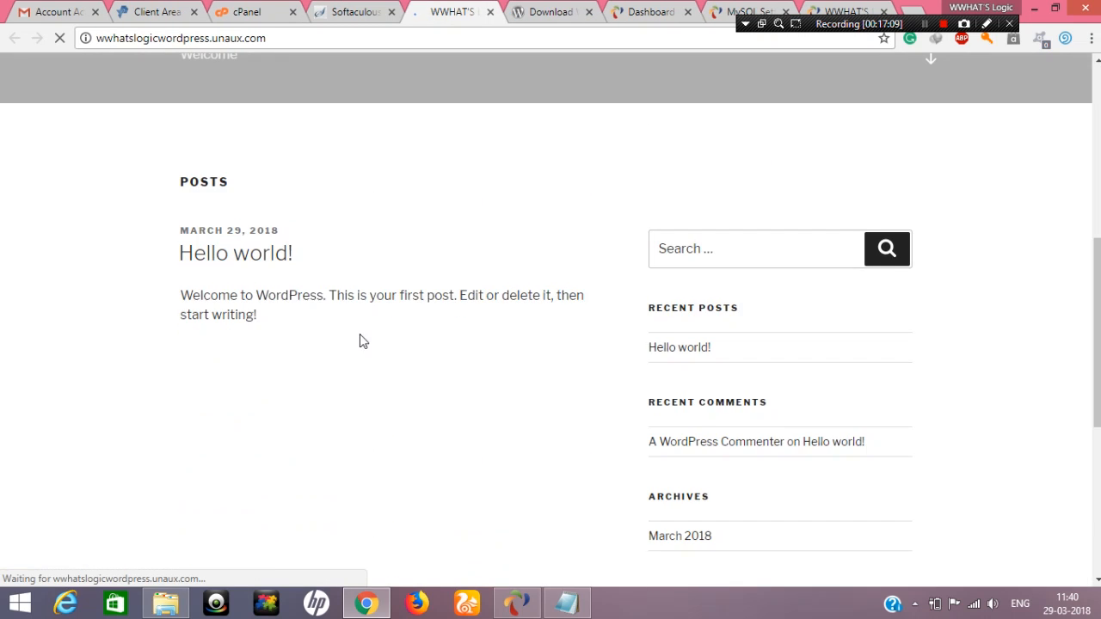
pyautogui.scroll(-2, 394, 194)
pyautogui.moveTo(300, 38); pyautogui.dragTo(91, 43)
pyautogui.click(503, 187)
pyautogui.scroll(10, 503, 188)
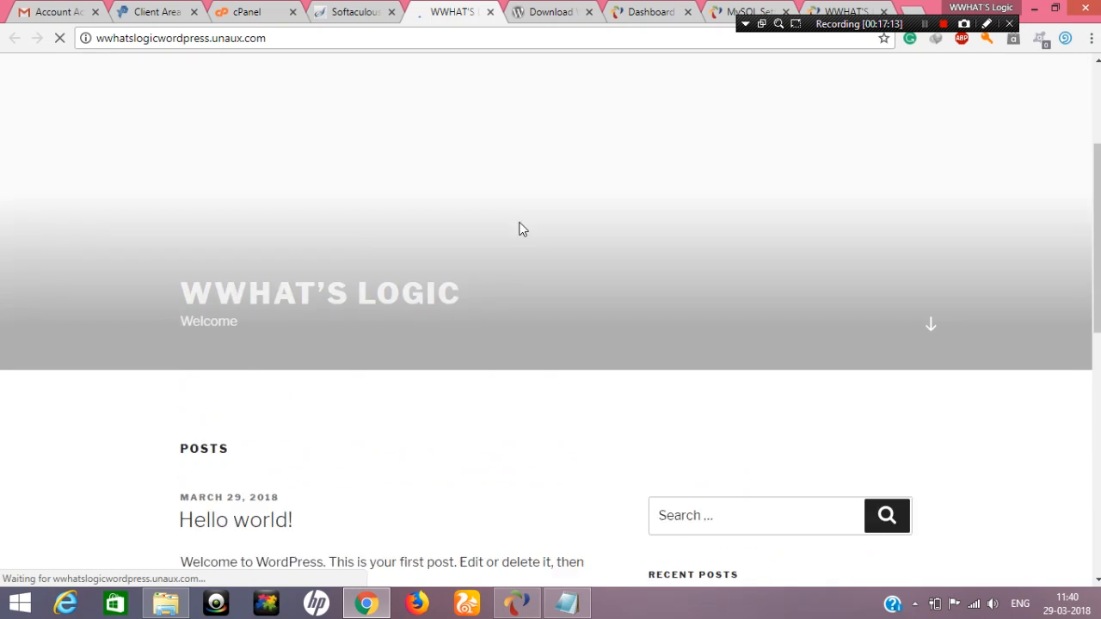
pyautogui.scroll(-10, 646, 239)
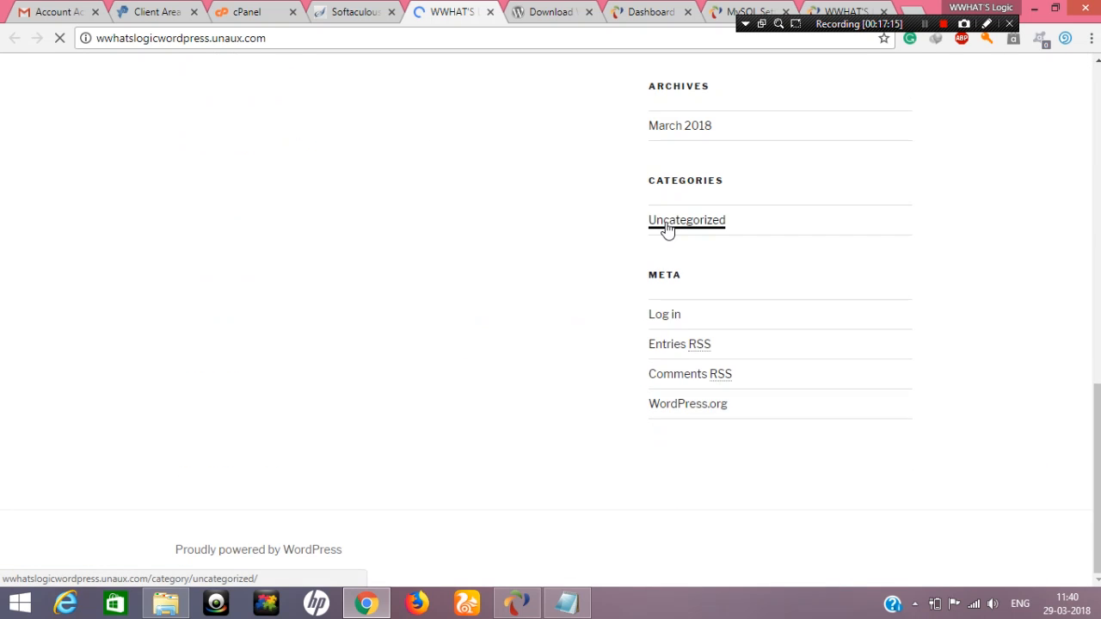
pyautogui.scroll(10, 667, 230)
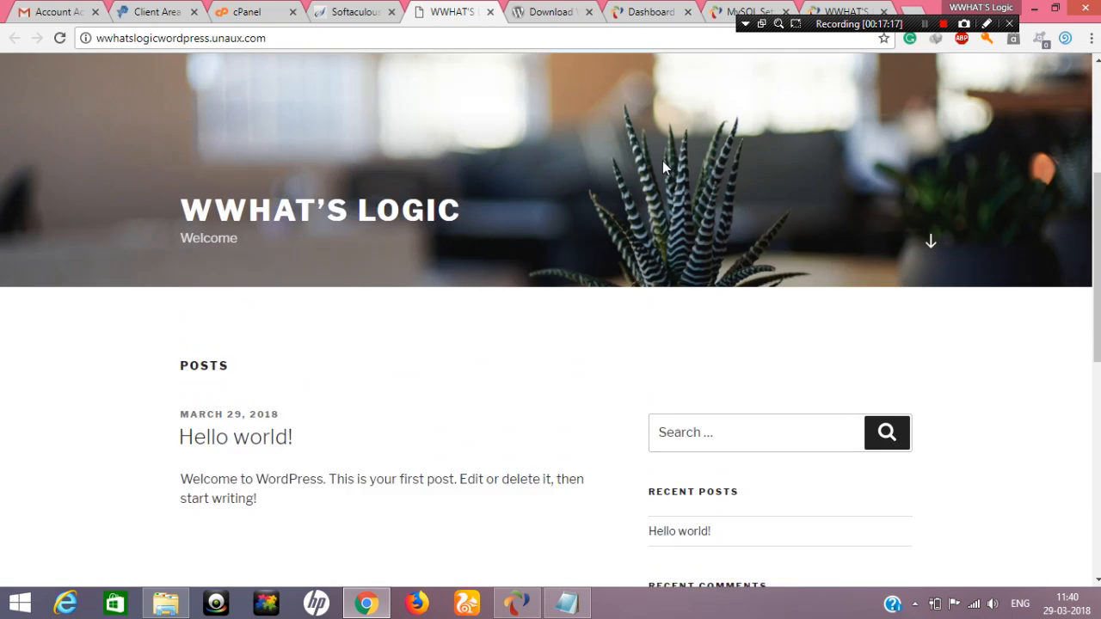
pyautogui.scroll(1, 686, 186)
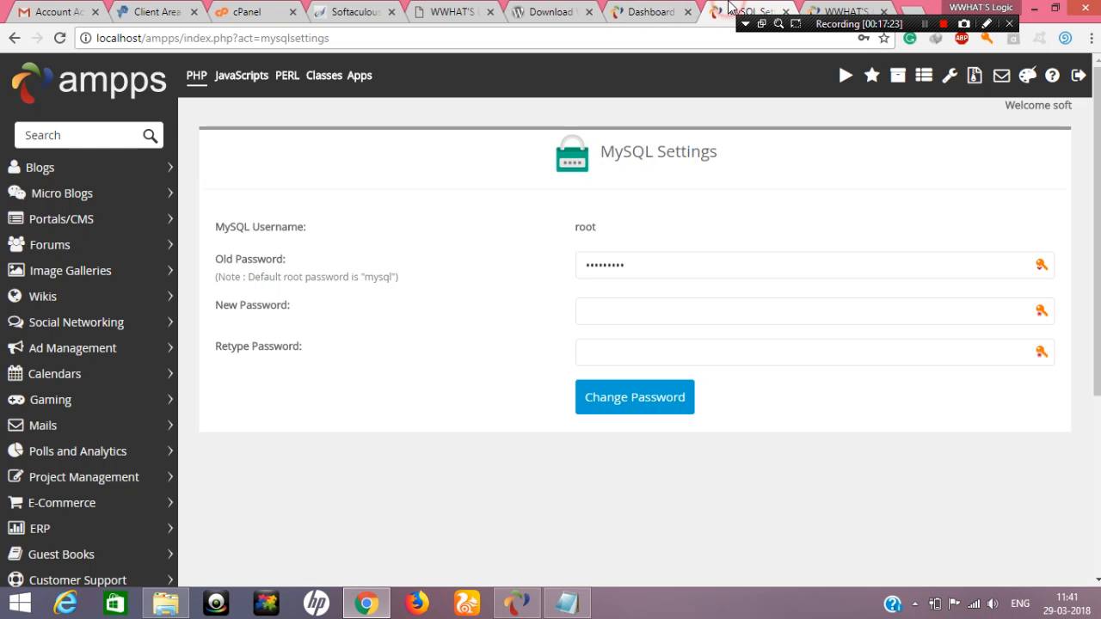
# Minimize the browser, and close the README.txt file and the Ampps folder window
pyautogui.click(736, 10)
pyautogui.click(628, 11)
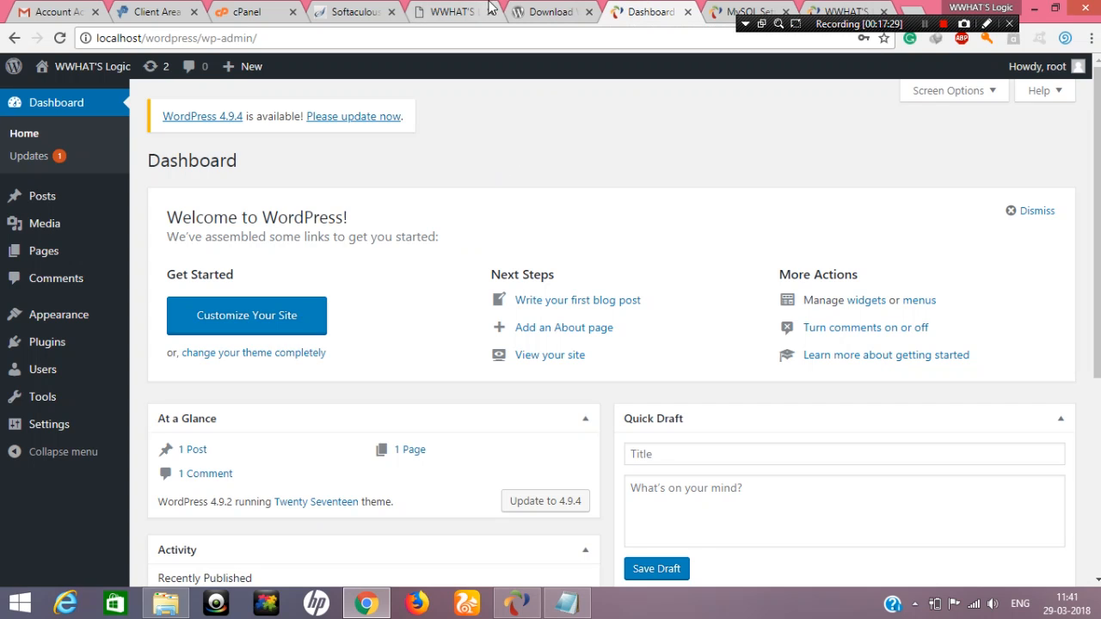
pyautogui.click(1033, 8)
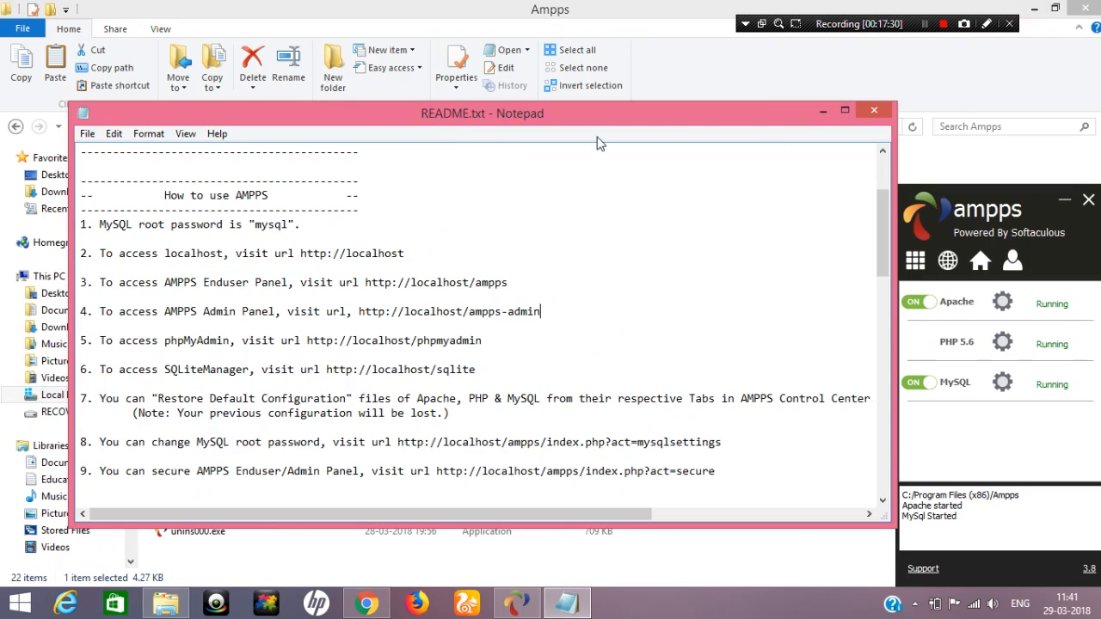
pyautogui.click(874, 117)
pyautogui.click(1080, 8)
pyautogui.rightClick(585, 148)
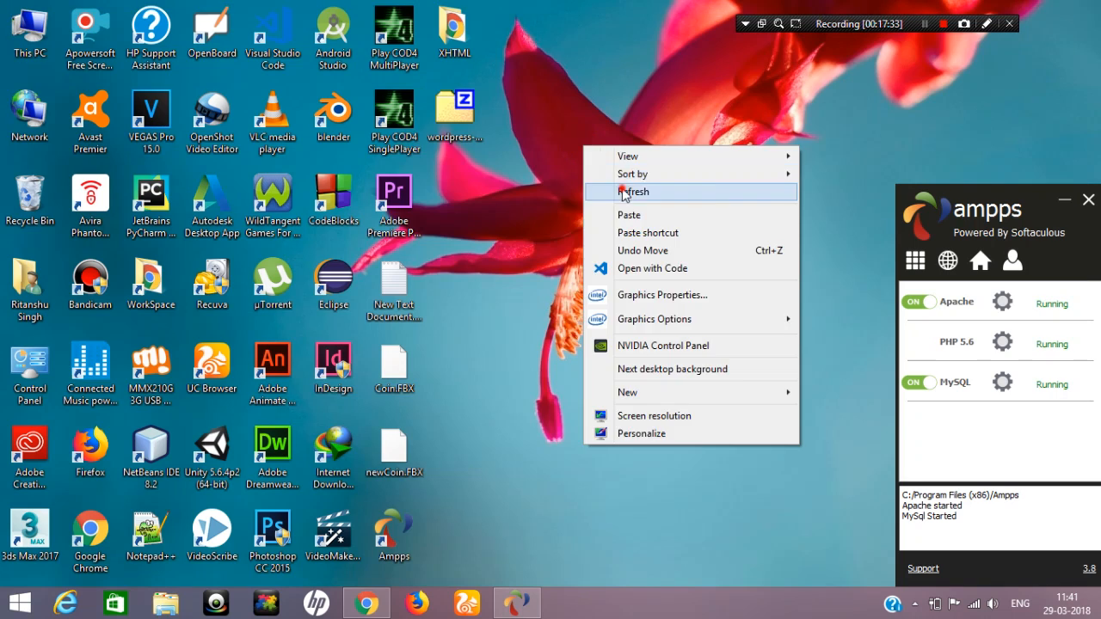
pyautogui.click(623, 190)
pyautogui.rightClick(623, 188)
pyautogui.click(666, 241)
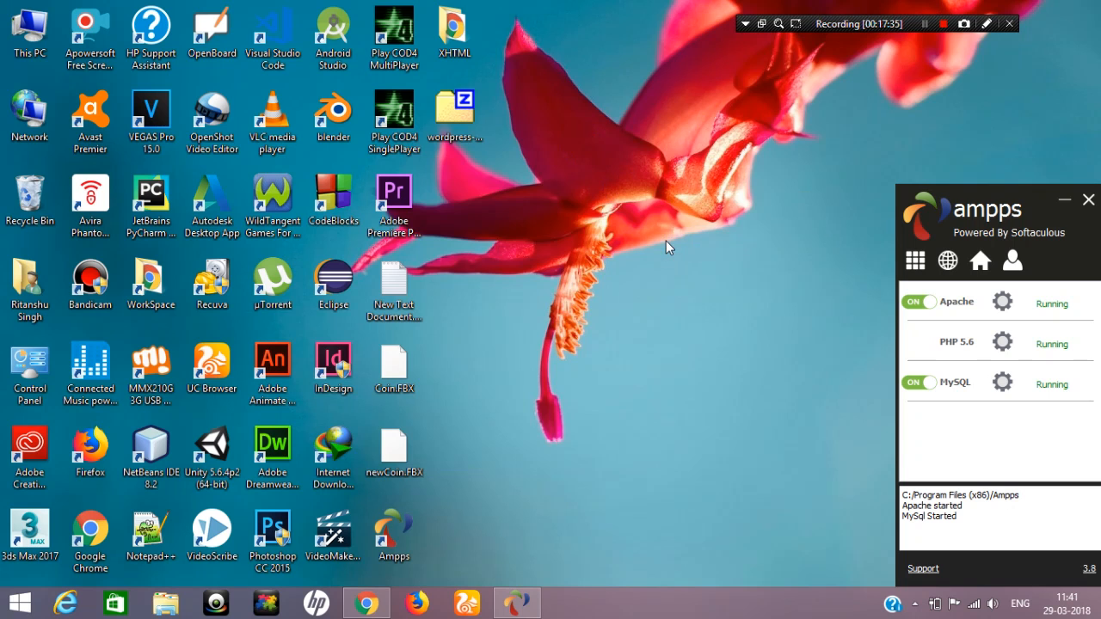